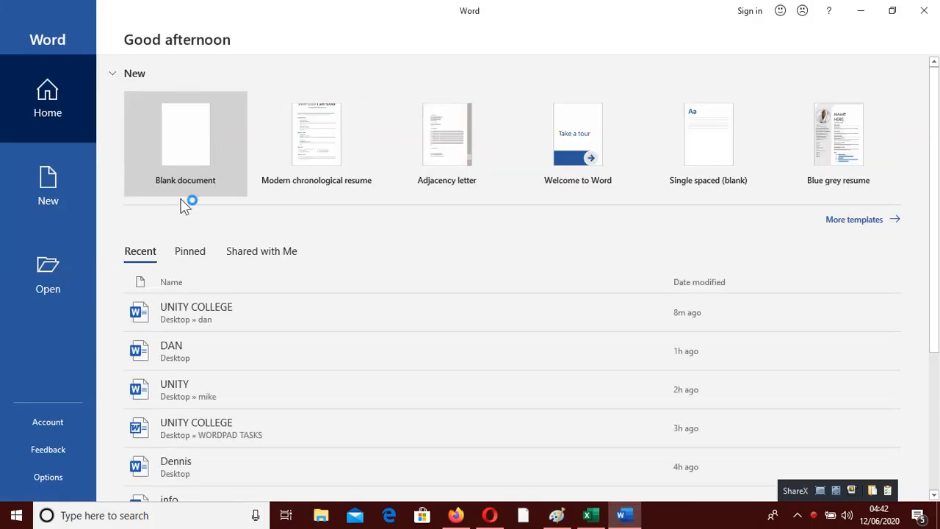
Create a blank document and insert a table with four columns and five rows
{"action": "left_click", "coordinate": [203, 165]}
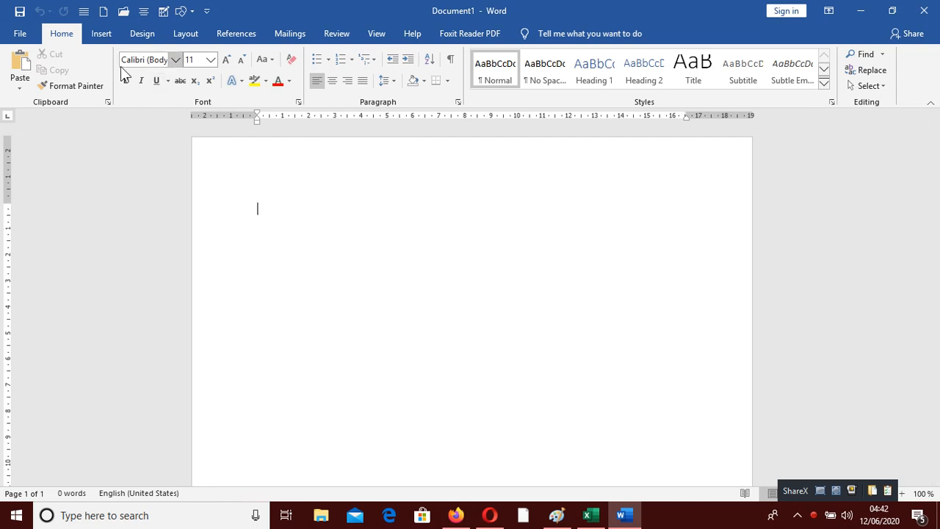
{"action": "left_click", "coordinate": [102, 33]}
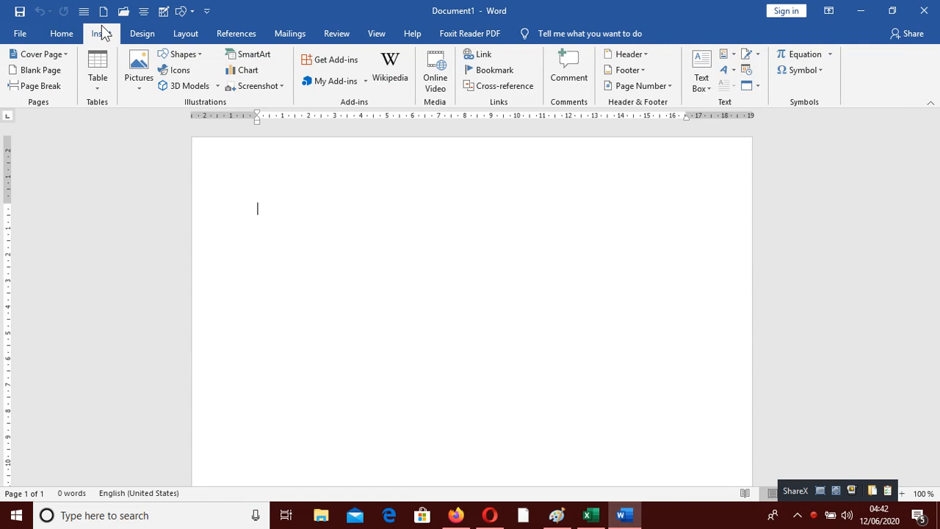
{"action": "left_click", "coordinate": [100, 77]}
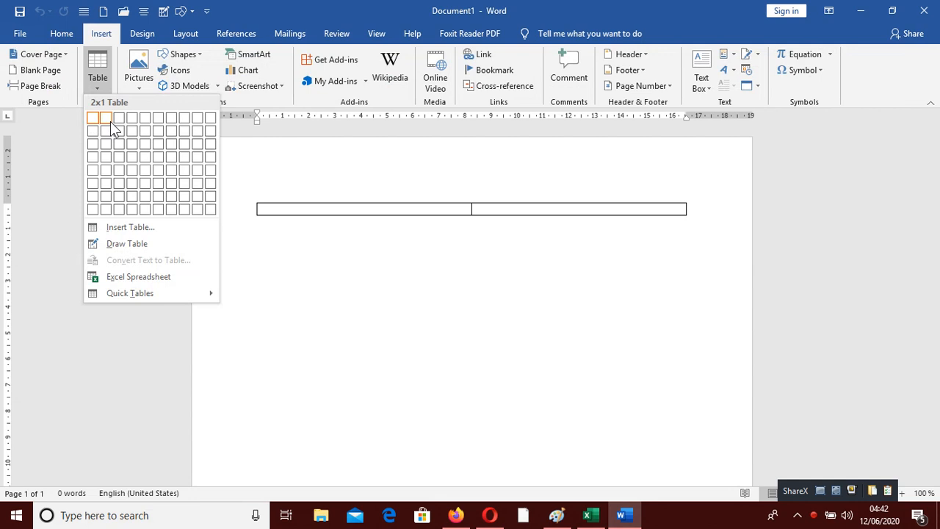
{"action": "left_click", "coordinate": [132, 171]}
Add a blank line below the first table and insert a second table with 5 columns and 10 rows
{"action": "left_click", "coordinate": [308, 307]}
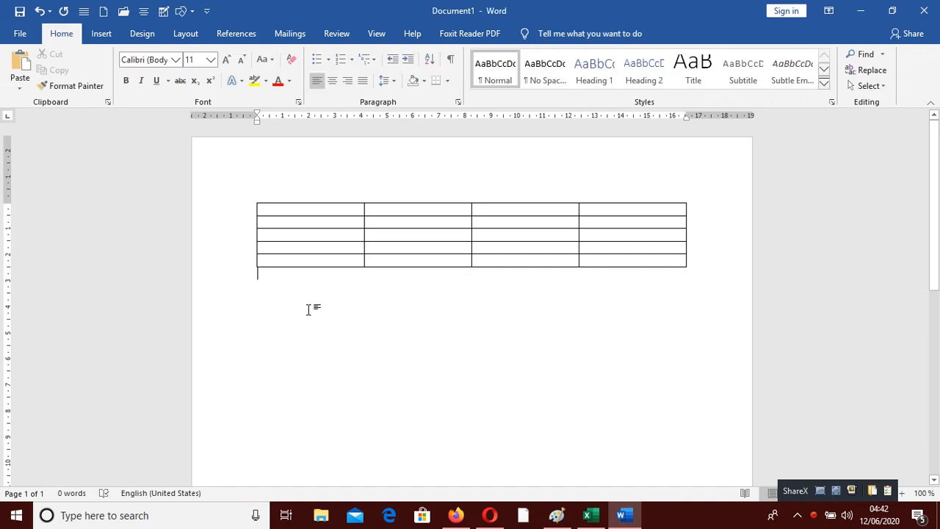
{"action": "key", "text": "Return"}
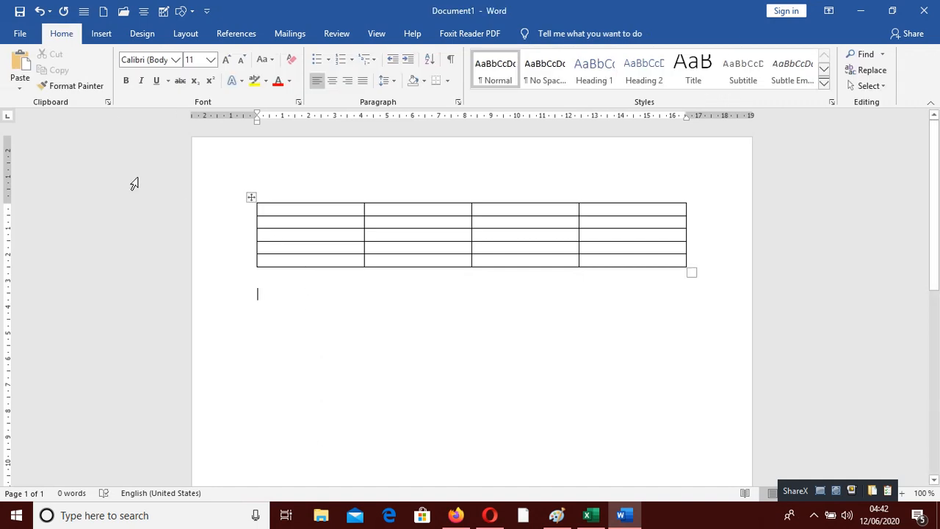
{"action": "left_click", "coordinate": [101, 33]}
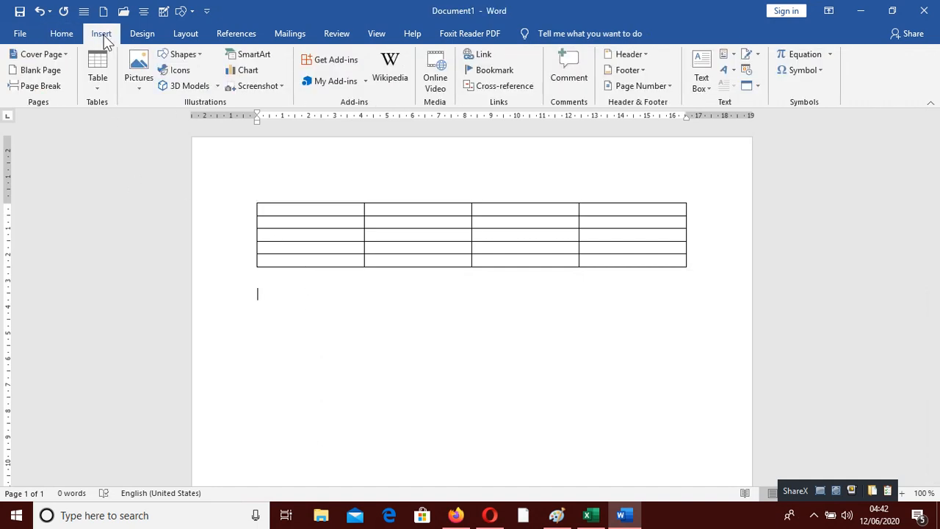
{"action": "left_click", "coordinate": [110, 81]}
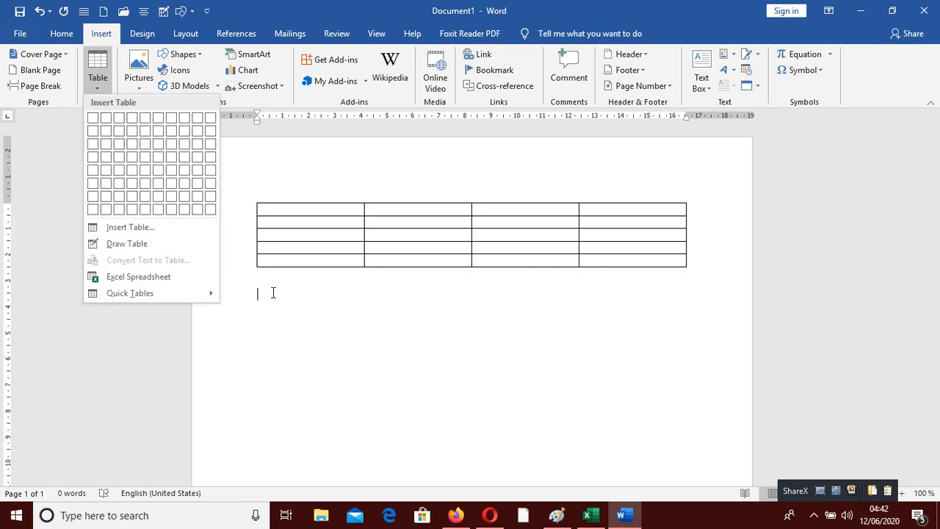
{"action": "left_click", "coordinate": [273, 292]}
{"action": "left_click", "coordinate": [89, 85]}
{"action": "left_click", "coordinate": [154, 232]}
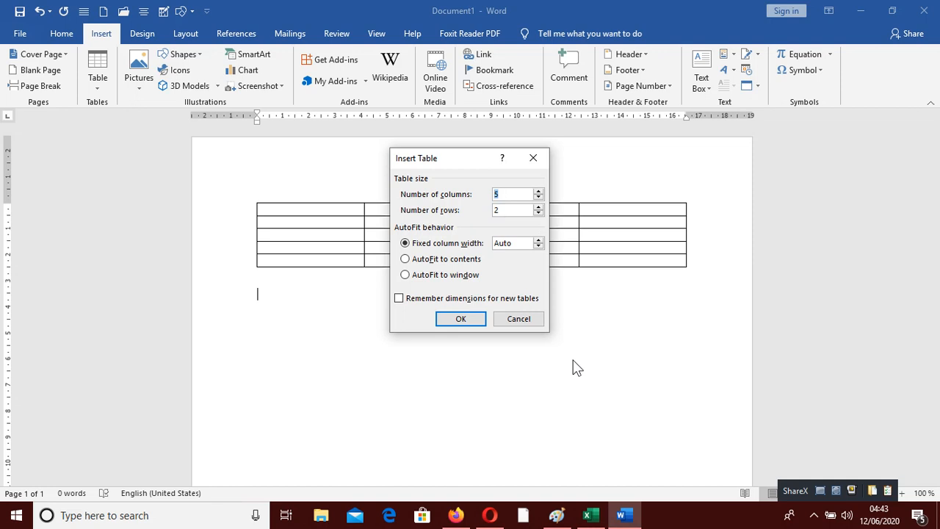
{"action": "key", "text": "BackSpace"}
{"action": "type", "text": "5"}
{"action": "key", "text": "Tab"}
{"action": "type", "text": "10"}
{"action": "left_click", "coordinate": [458, 318]}
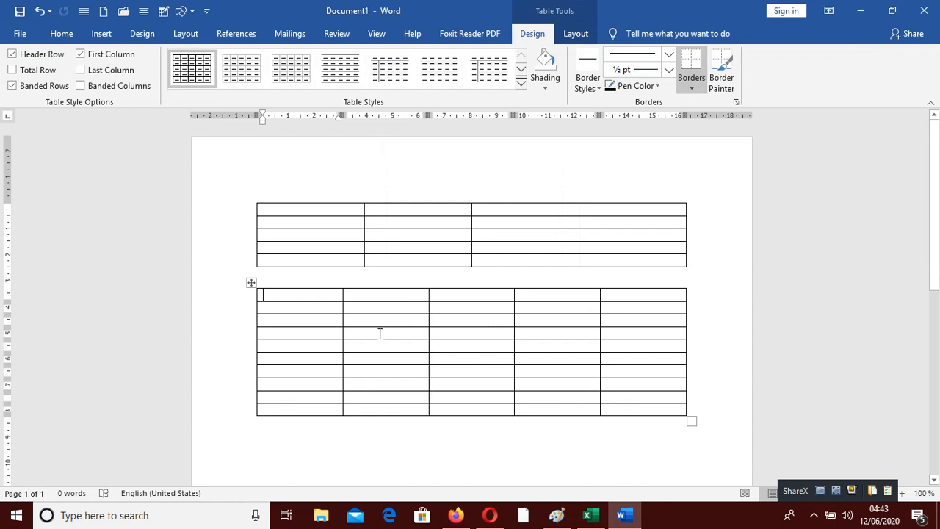
Draw a table about 16.3 cm wide and 4.66 cm high below the second table, and divide it with a horizontal line
{"action": "left_click", "coordinate": [274, 451]}
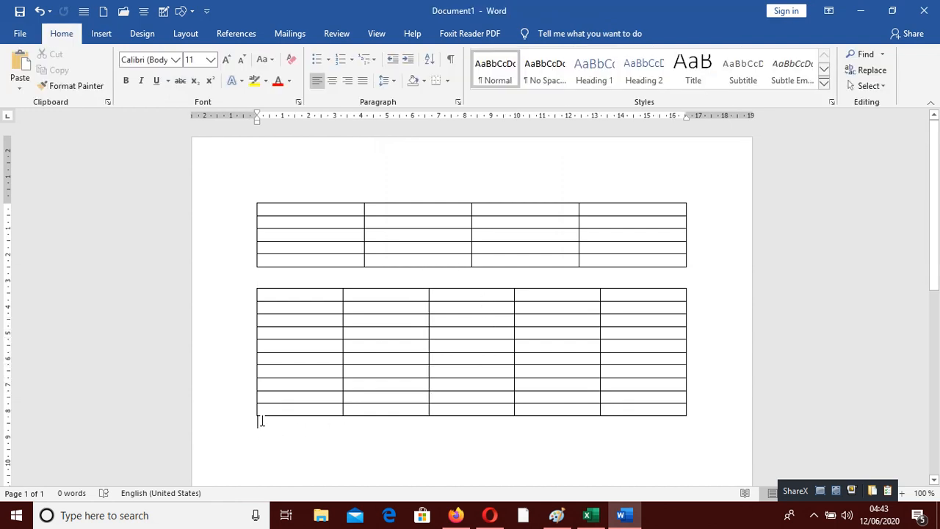
{"action": "key", "text": "Return"}
{"action": "key", "text": "Return"}
{"action": "left_click", "coordinate": [108, 32]}
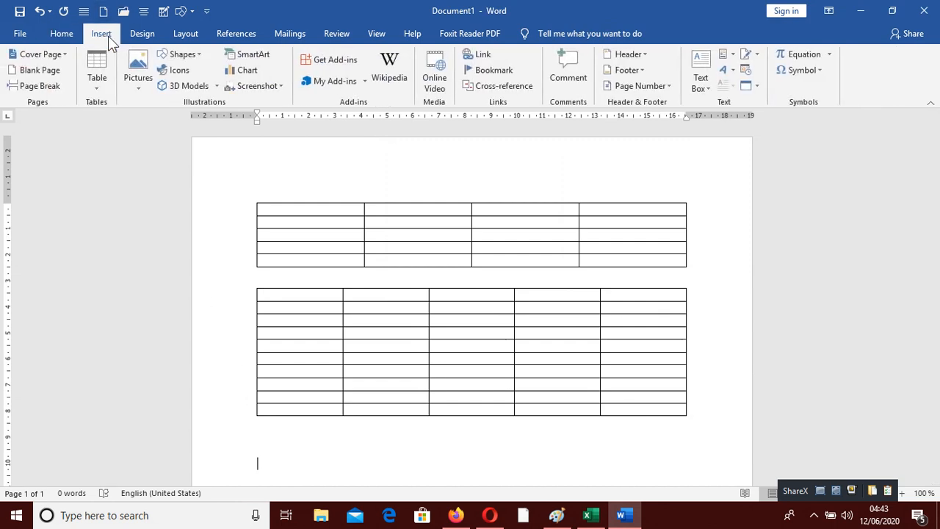
{"action": "left_click", "coordinate": [107, 88]}
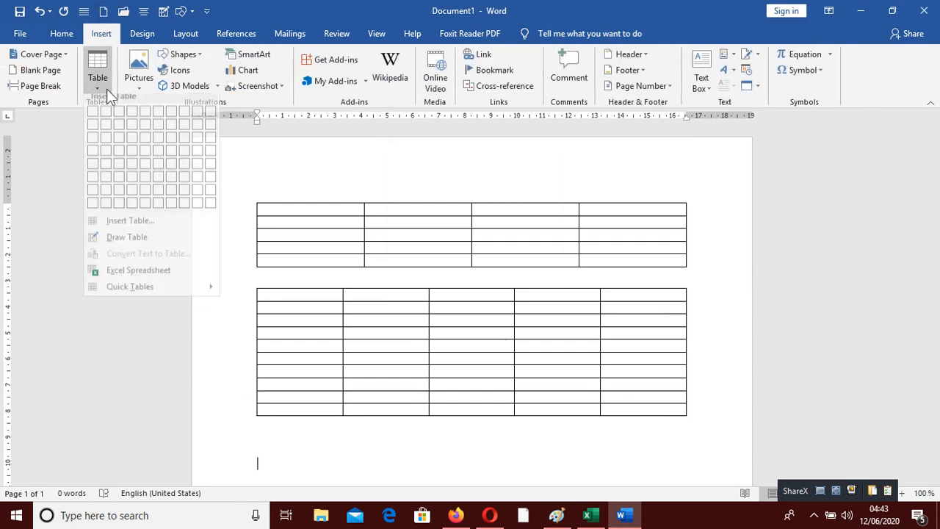
{"action": "left_click", "coordinate": [116, 238]}
{"action": "scroll", "coordinate": [195, 286], "scroll_direction": "down", "scroll_amount": 9}
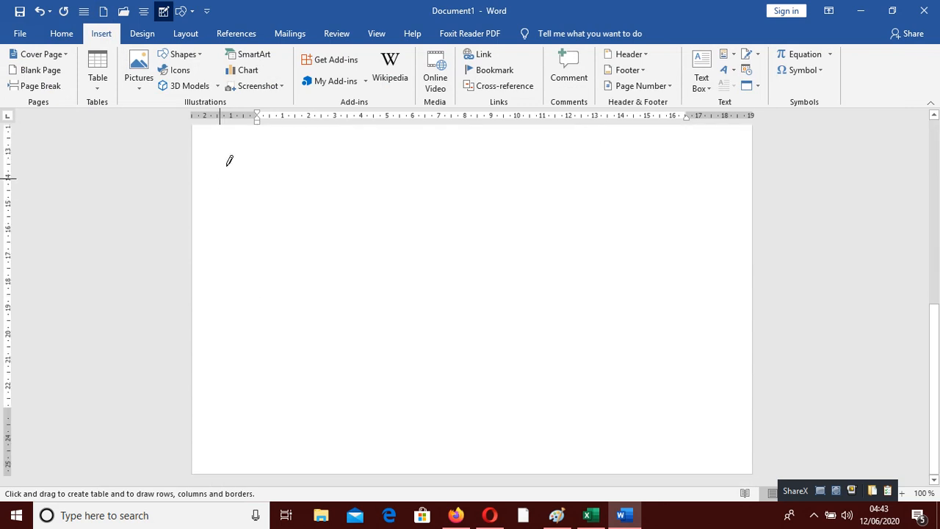
{"action": "mouse_move", "coordinate": [252, 182]}
{"action": "left_mouse_down"}
{"action": "mouse_move", "coordinate": [367, 253]}
{"action": "mouse_move", "coordinate": [584, 306]}
{"action": "mouse_move", "coordinate": [676, 304]}
{"action": "left_mouse_up"}
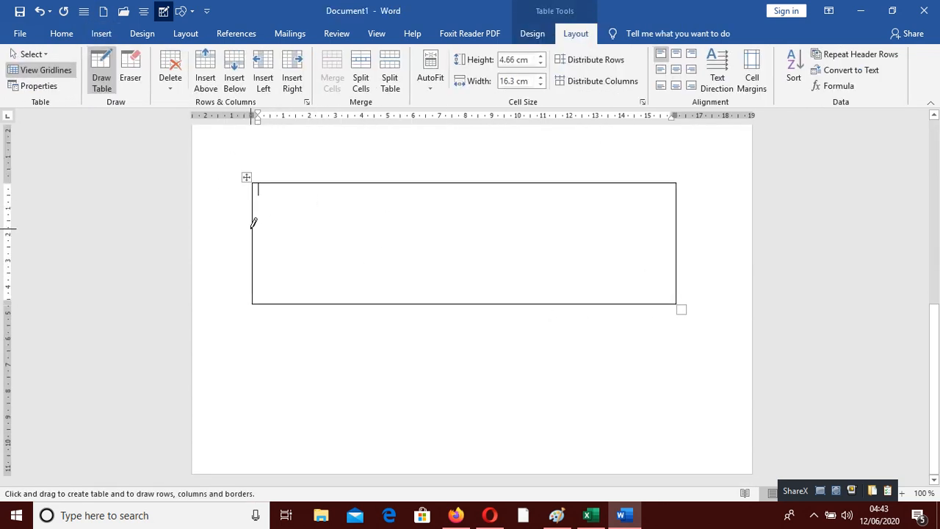
{"action": "mouse_move", "coordinate": [255, 229]}
{"action": "left_mouse_down"}
{"action": "mouse_move", "coordinate": [727, 250]}
{"action": "mouse_move", "coordinate": [678, 229]}
{"action": "left_mouse_up"}
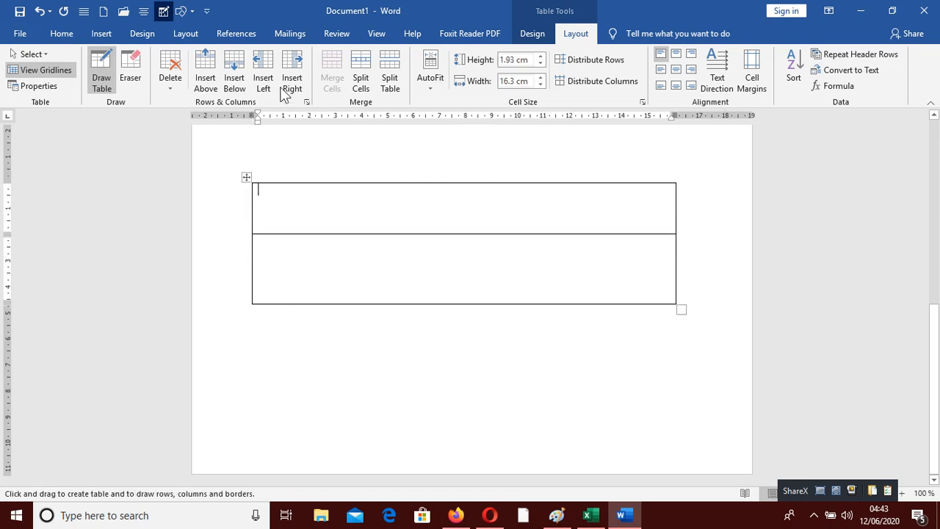
Leave table drawing and undo all the inserted tables to get back to an empty page
{"action": "left_click", "coordinate": [34, 13]}
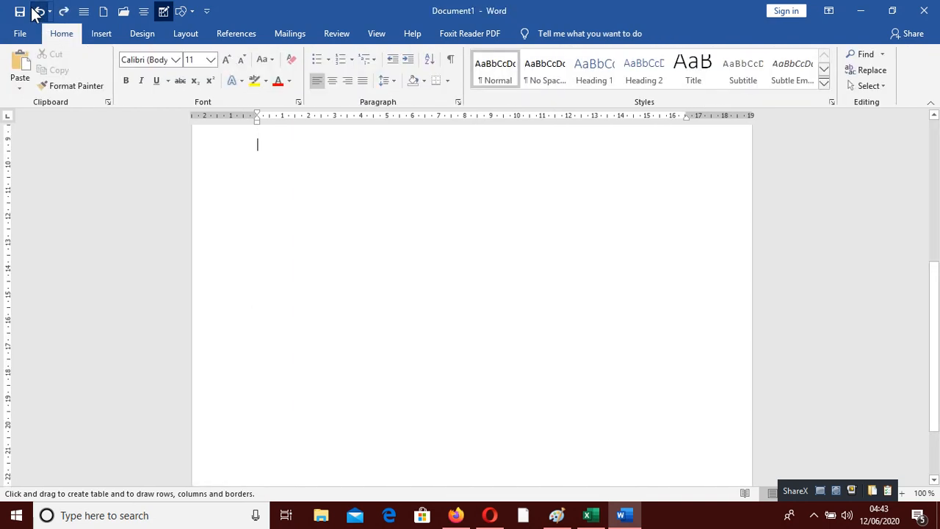
{"action": "key", "text": "Escape"}
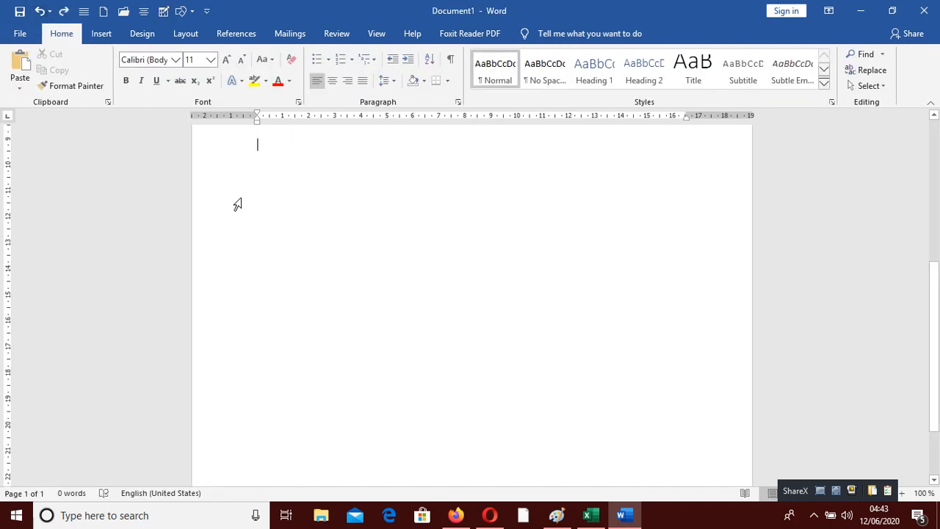
{"action": "scroll", "coordinate": [317, 205], "scroll_direction": "up", "scroll_amount": 6}
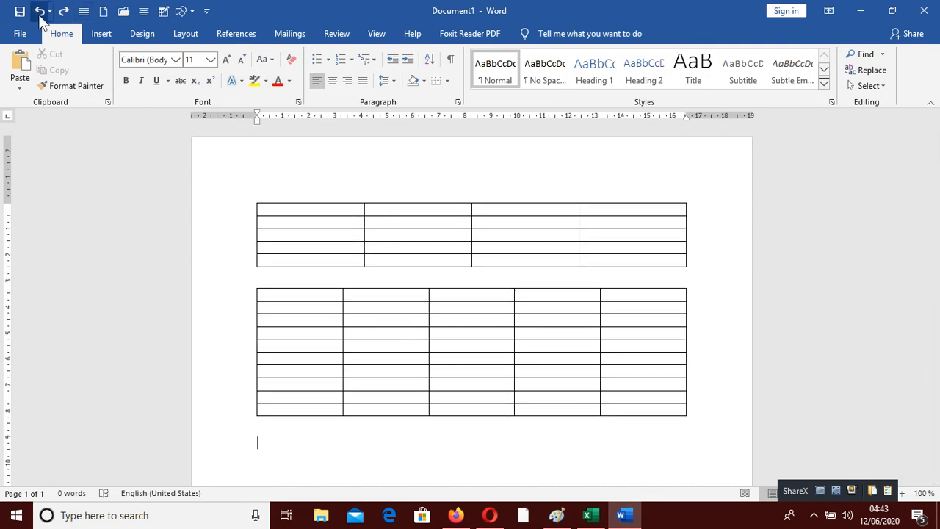
{"action": "left_click", "coordinate": [41, 11]}
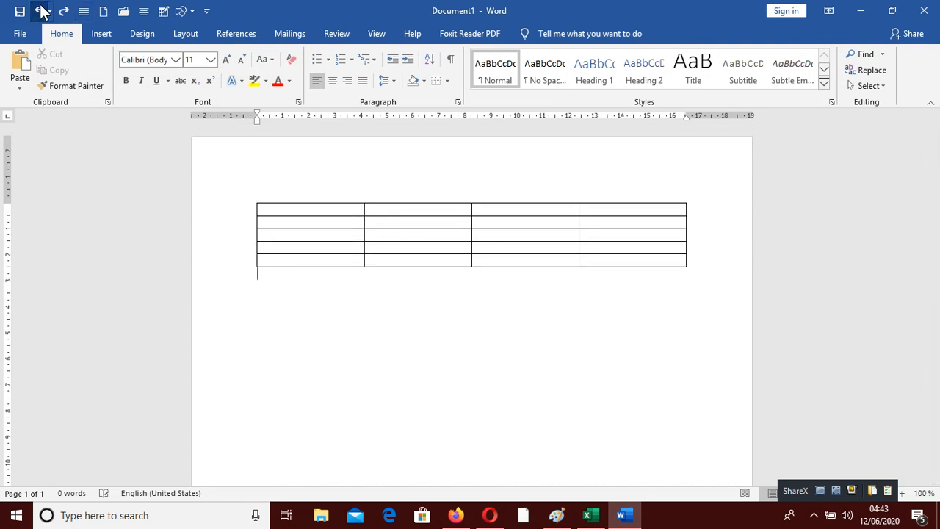
{"action": "left_click", "coordinate": [41, 11]}
Insert a table with 5 columns and 10 rows on the empty page
{"action": "left_click", "coordinate": [101, 34]}
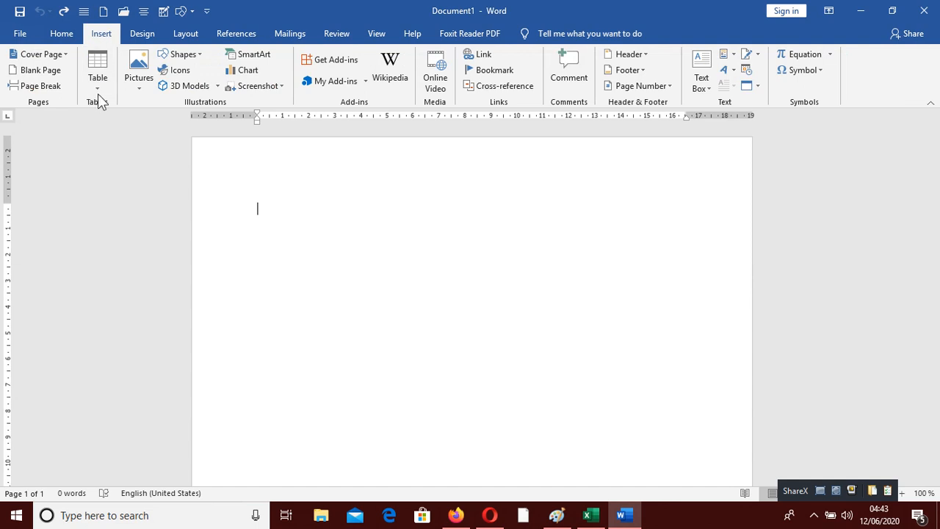
{"action": "left_click", "coordinate": [100, 85]}
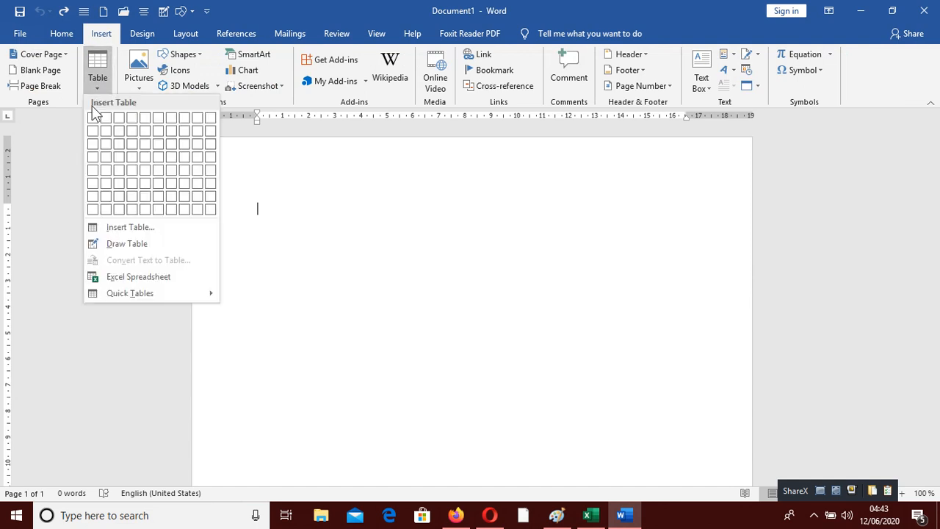
{"action": "left_click", "coordinate": [130, 227]}
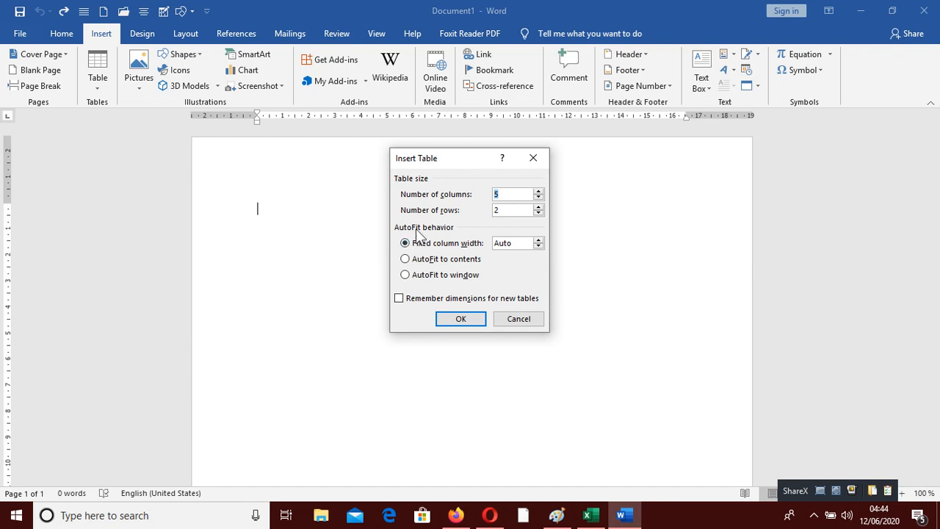
{"action": "double_click", "coordinate": [505, 211]}
{"action": "type", "text": "10"}
{"action": "left_click", "coordinate": [460, 318]}
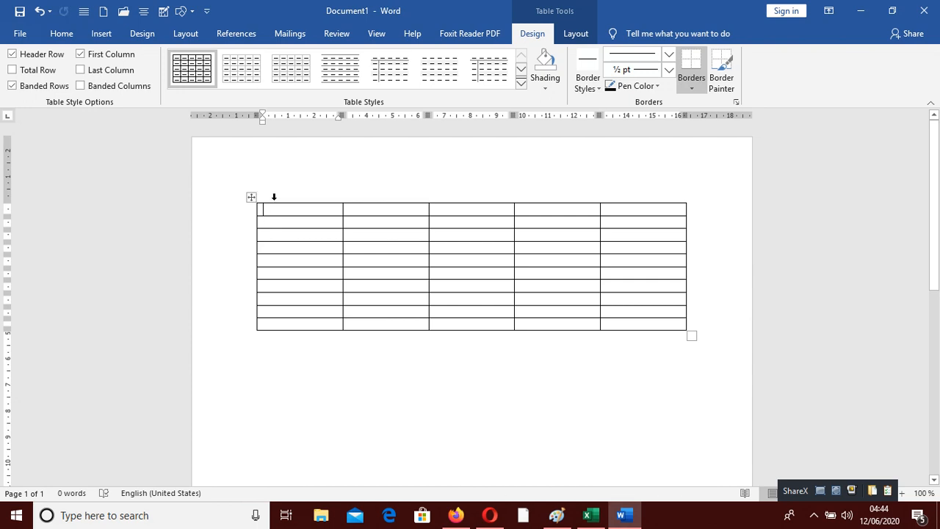
Fill the table's second row with the headings NAME, ENGLISH, KISWAHILI, MATHEMATICS and BIOLOGY
{"action": "left_click", "coordinate": [303, 222]}
{"action": "type", "text": "NAME"}
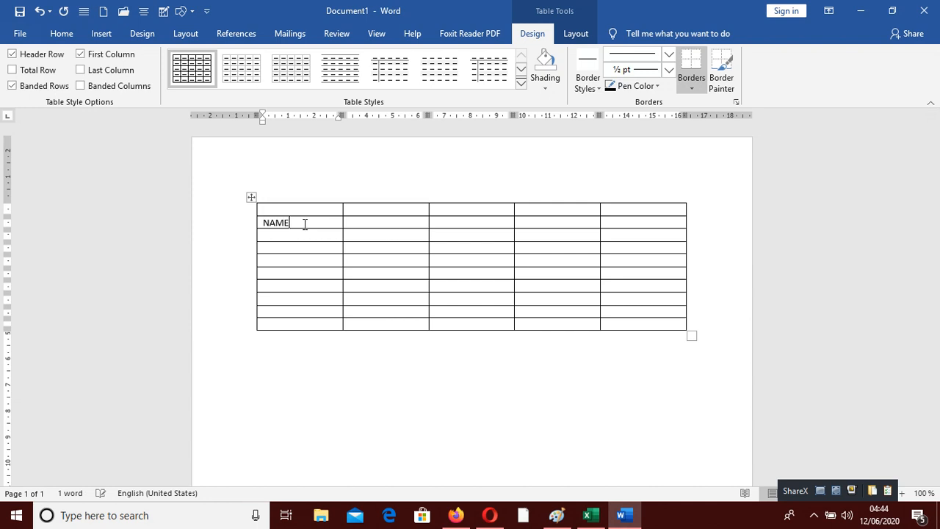
{"action": "key", "text": "Tab"}
{"action": "type", "text": "ENGLISH"}
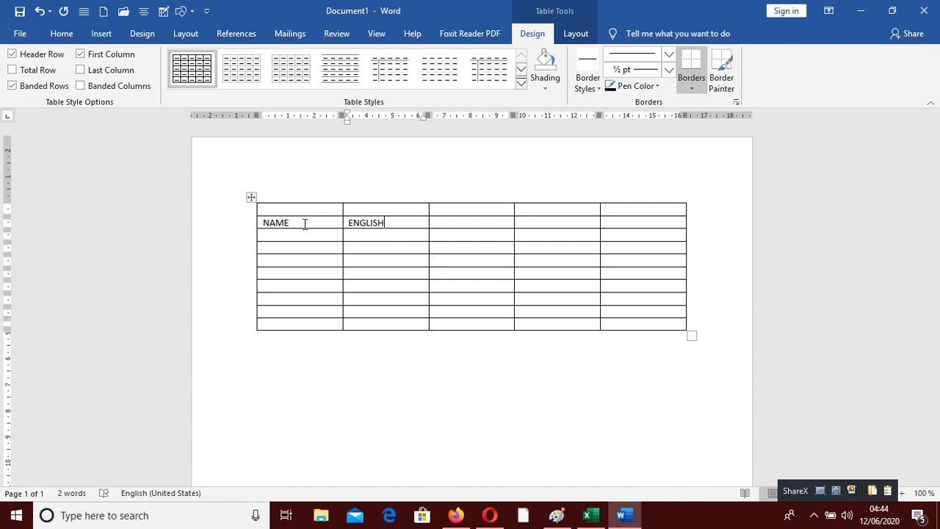
{"action": "key", "text": "Tab"}
{"action": "type", "text": "KISWAHIK"}
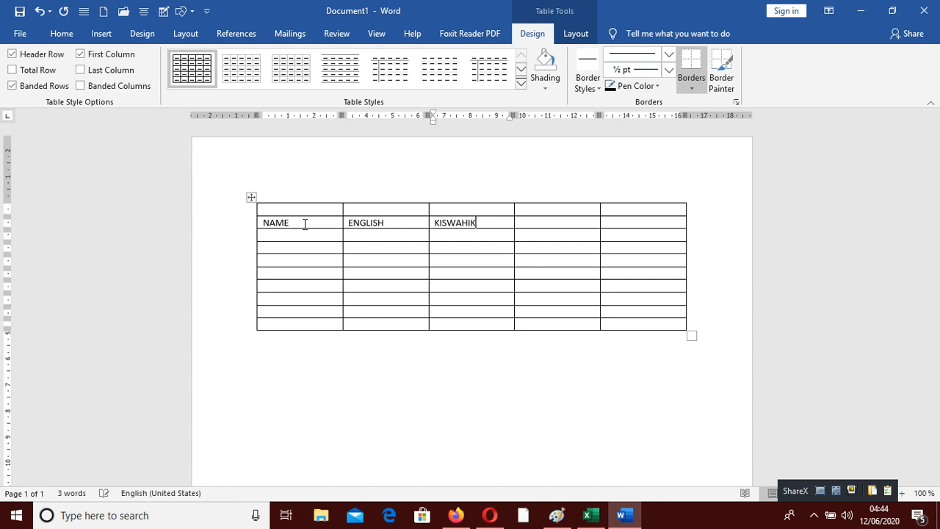
{"action": "key", "text": "BackSpace"}
{"action": "type", "text": "LI"}
{"action": "key", "text": "Tab"}
{"action": "type", "text": "MATHEMA"}
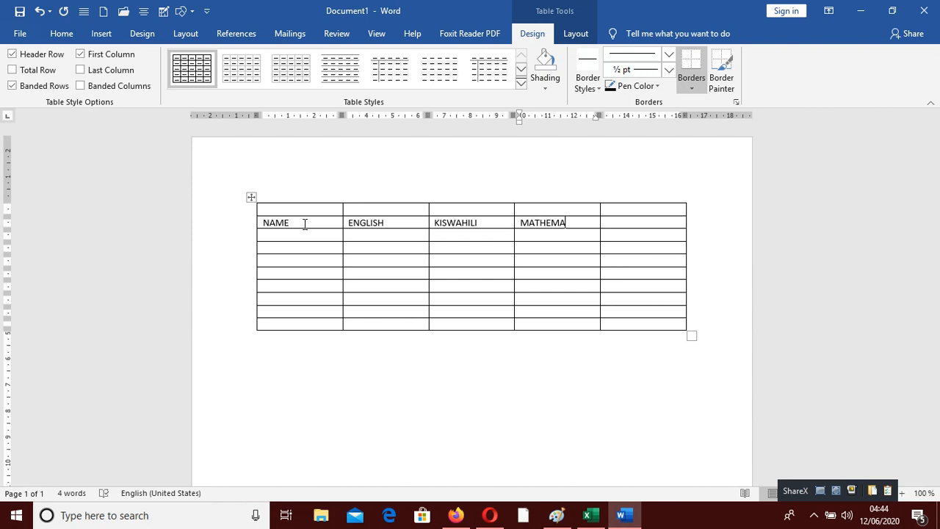
{"action": "type", "text": "TICS"}
{"action": "key", "text": "Tab"}
{"action": "type", "text": "BIOL"}
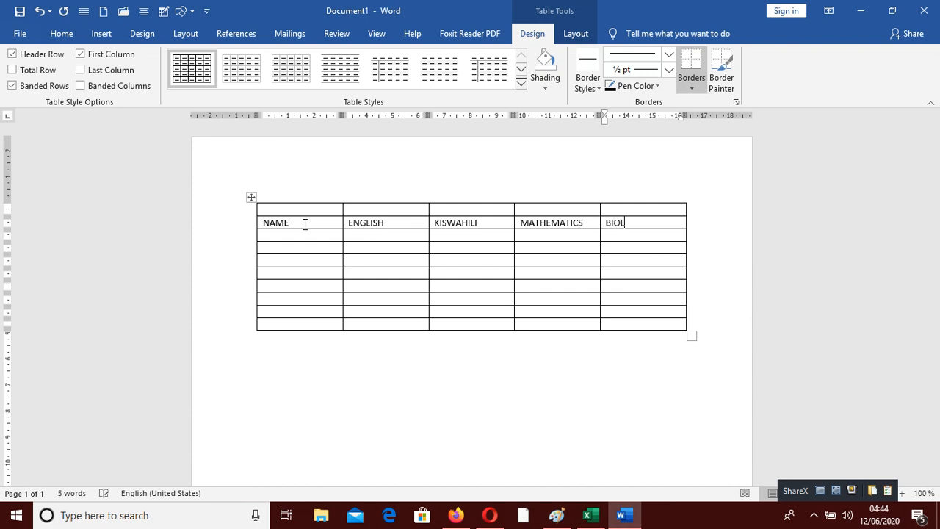
{"action": "type", "text": "OGY"}
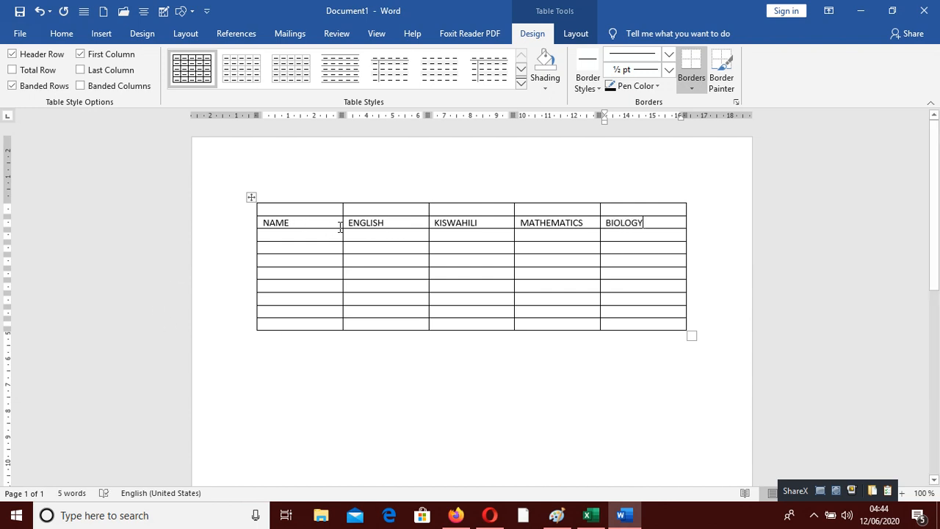
Enter the first four students' names in the rows below the NAME heading
{"action": "key", "text": "Tab"}
{"action": "type", "text": "DENNIS"}
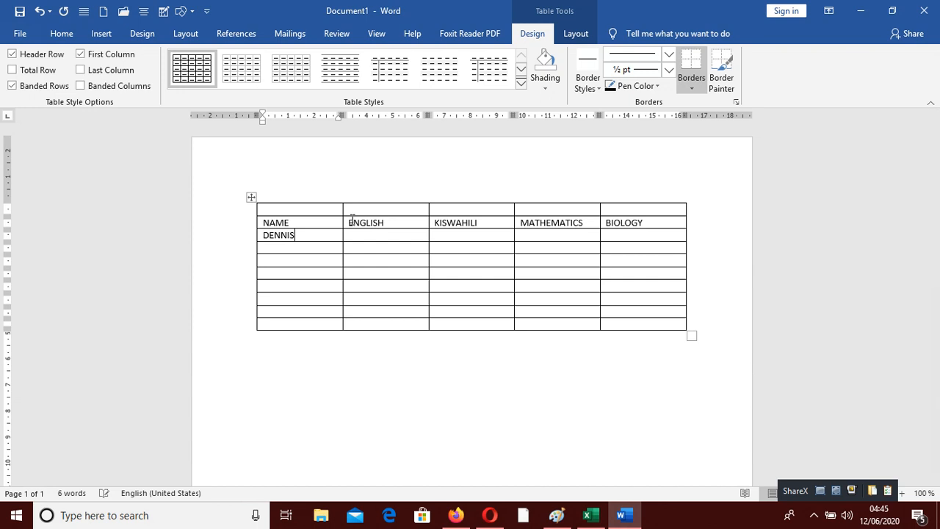
{"action": "key", "text": "Down"}
{"action": "type", "text": "ARON"}
{"action": "key", "text": "Down"}
{"action": "type", "text": "MERCYTOM"}
{"action": "key", "text": "Down"}
{"action": "type", "text": "JOHN"}
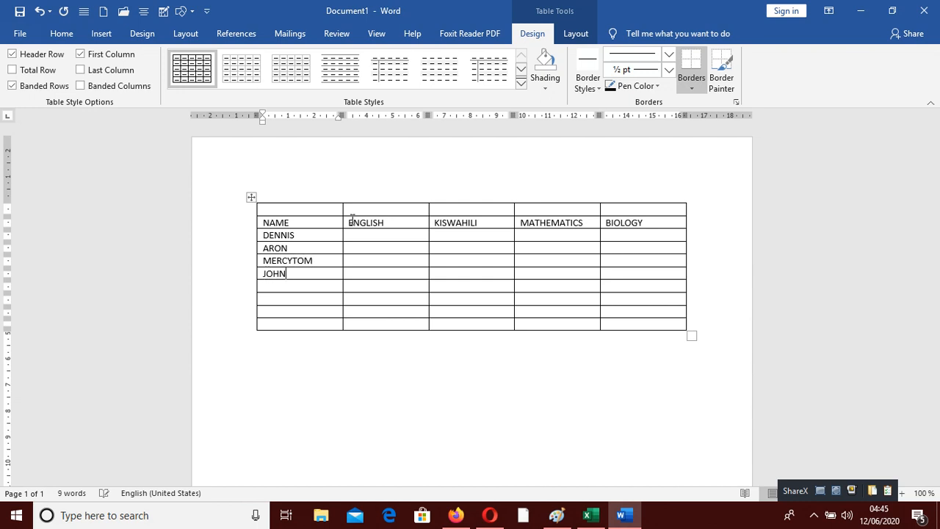
Delete the three surplus letters at the end of the third student's name
{"action": "key", "text": "Up"}
{"action": "key", "text": "Down"}
{"action": "key", "text": "Up"}
{"action": "key", "text": "Right"}
{"action": "key", "text": "Right"}
{"action": "key", "text": "Right"}
{"action": "key", "text": "Right"}
{"action": "key", "text": "Right"}
{"action": "key", "text": "Left"}
{"action": "key", "text": "BackSpace"}
{"action": "key", "text": "BackSpace"}
{"action": "key", "text": "BackSpace"}
Enter the remaining four students' names in the last rows of the NAME column
{"action": "key", "text": "Down"}
{"action": "type", "text": "F"}
{"action": "type", "text": "ITH"}
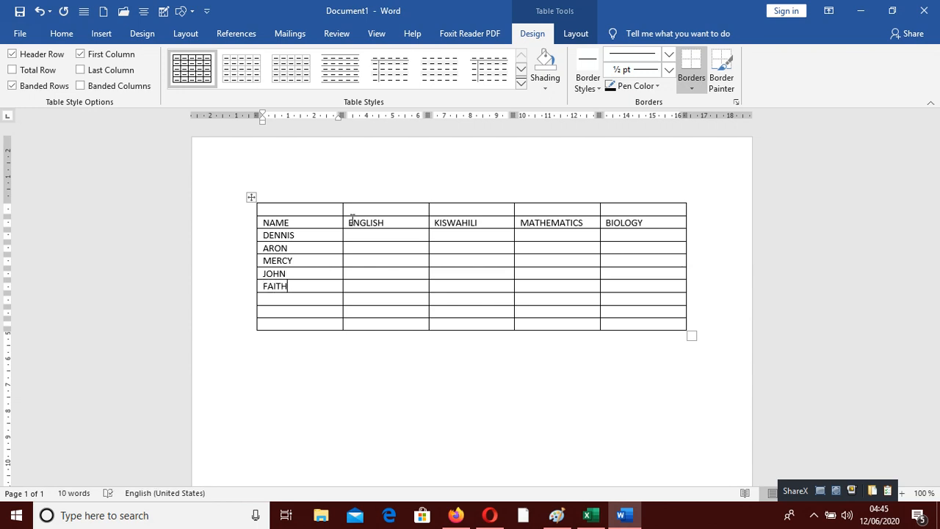
{"action": "key", "text": "Down"}
{"action": "type", "text": "ANNE"}
{"action": "type", "text": "COLLINS"}
{"action": "type", "text": "GEORGE"}
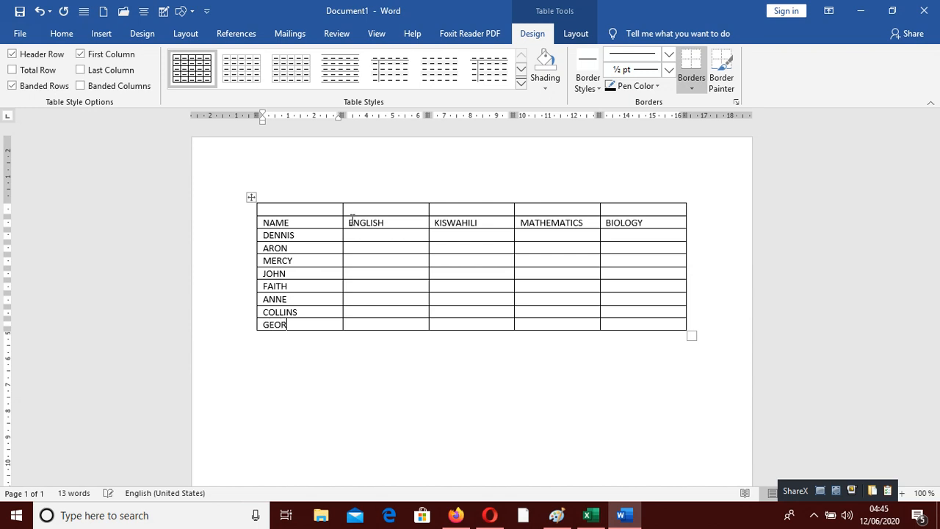
{"action": "key", "text": "Down"}
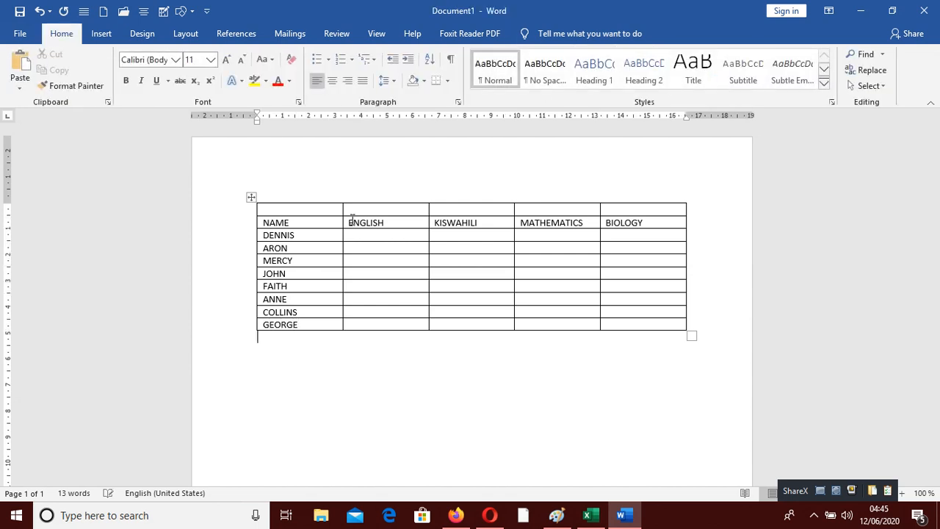
{"action": "type", "text": "45"}
{"action": "key", "text": "Up"}
{"action": "type", "text": "54"}
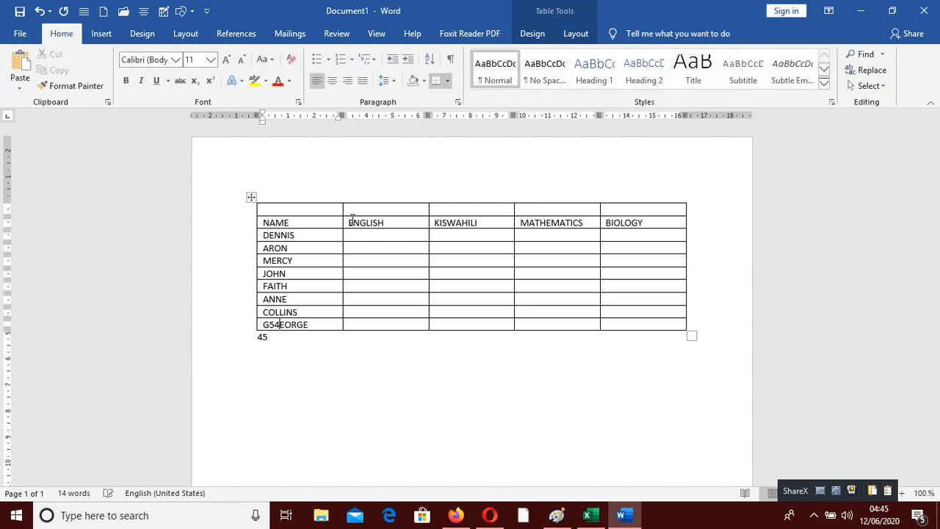
{"action": "key", "text": "BackSpace"}
{"action": "key", "text": "BackSpace"}
{"action": "type", "text": "5"}
{"action": "key", "text": "BackSpace"}
{"action": "key", "text": "ctrl+End"}
{"action": "key", "text": "BackSpace"}
{"action": "key", "text": "BackSpace"}
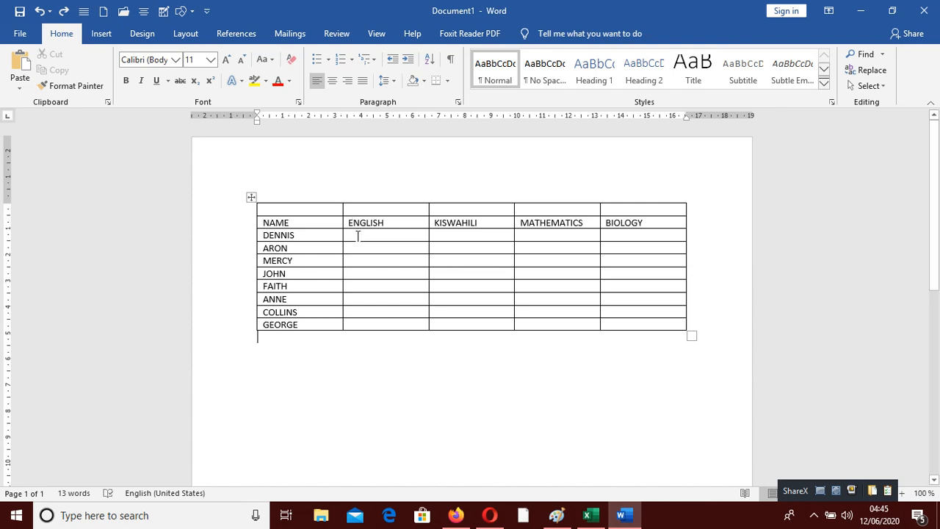
Fill the ENGLISH column from the first to the last student with the marks 34, 54, 55, 45, 56, 66, 56 and 45
{"action": "left_click", "coordinate": [358, 236]}
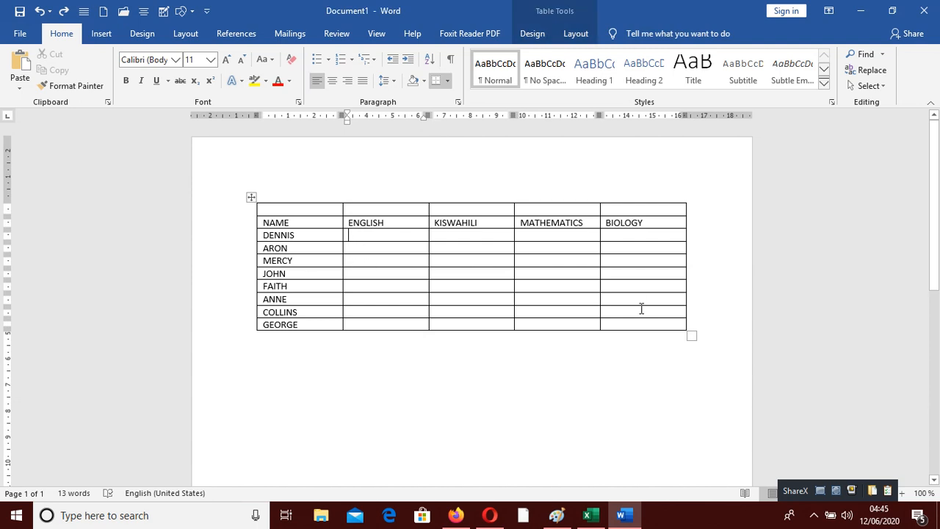
{"action": "type", "text": "34 "}
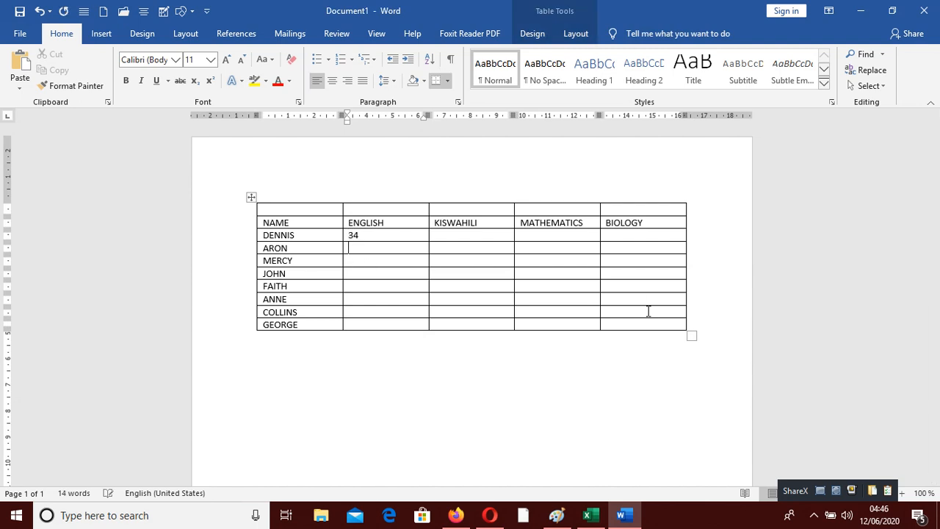
{"action": "type", "text": "54"}
{"action": "key", "text": "Down"}
{"action": "type", "text": "55"}
{"action": "key", "text": "Down"}
{"action": "type", "text": "45"}
{"action": "key", "text": "Down"}
{"action": "type", "text": "56"}
{"action": "key", "text": "Down"}
{"action": "type", "text": "66"}
{"action": "key", "text": "Down"}
{"action": "type", "text": "56"}
{"action": "key", "text": "Down"}
{"action": "type", "text": "45"}
Fill the KISWAHILI column from the last student up to the first with 65, 67, 87, 65, 66, 76, 77 and 87
{"action": "key", "text": "Tab"}
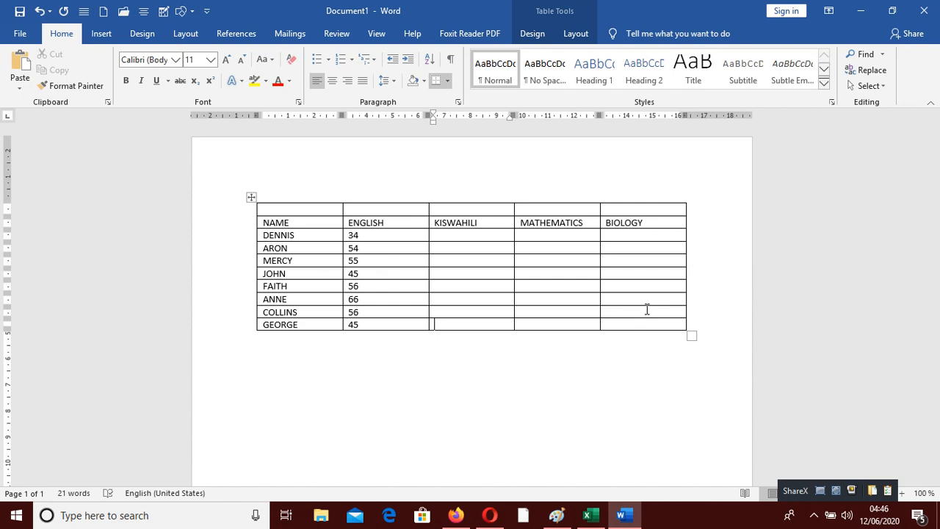
{"action": "type", "text": "65"}
{"action": "key", "text": "Up"}
{"action": "type", "text": "67"}
{"action": "key", "text": "Up"}
{"action": "type", "text": "87"}
{"action": "key", "text": "Up"}
{"action": "type", "text": "65"}
{"action": "key", "text": "Up"}
{"action": "type", "text": "66"}
{"action": "key", "text": "Up"}
{"action": "type", "text": "76"}
{"action": "key", "text": "Up"}
{"action": "type", "text": "77"}
{"action": "key", "text": "Up"}
{"action": "type", "text": "87"}
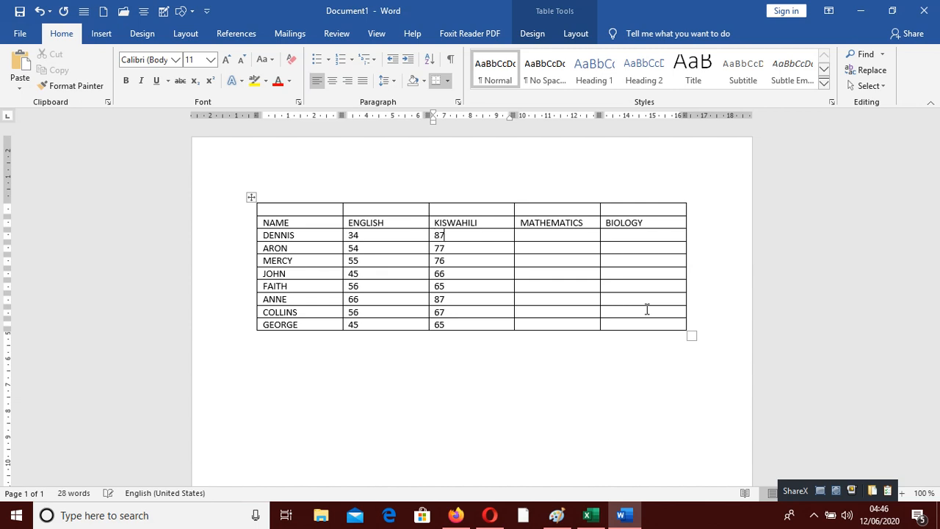
Fill the MATHEMATICS column from the first to the last student with 54, 56, 76, 78, 67, 77, 77 and 56
{"action": "key", "text": "Tab"}
{"action": "type", "text": "54"}
{"action": "key", "text": "Down"}
{"action": "type", "text": "56"}
{"action": "key", "text": "Down"}
{"action": "type", "text": "76"}
{"action": "key", "text": "Down"}
{"action": "type", "text": "7867"}
{"action": "key", "text": "Down"}
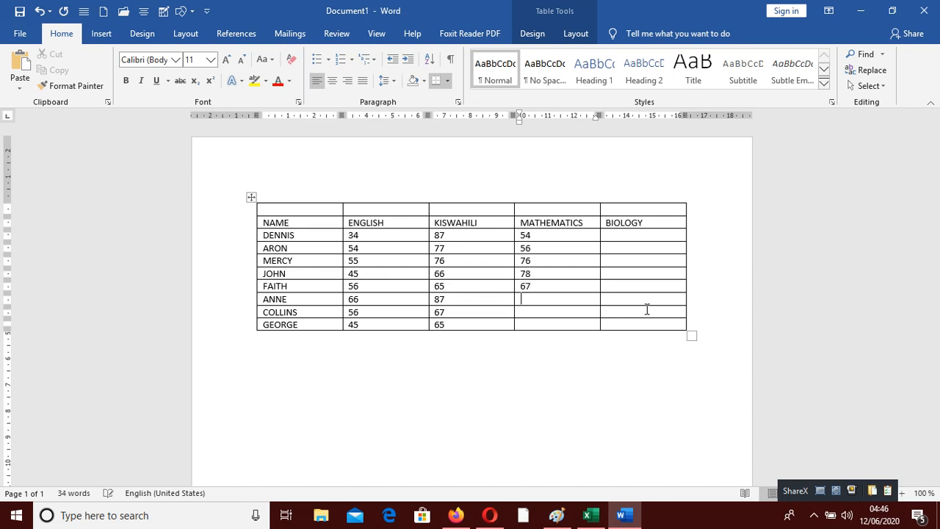
{"action": "type", "text": "77"}
{"action": "type", "text": "77"}
{"action": "type", "text": "56"}
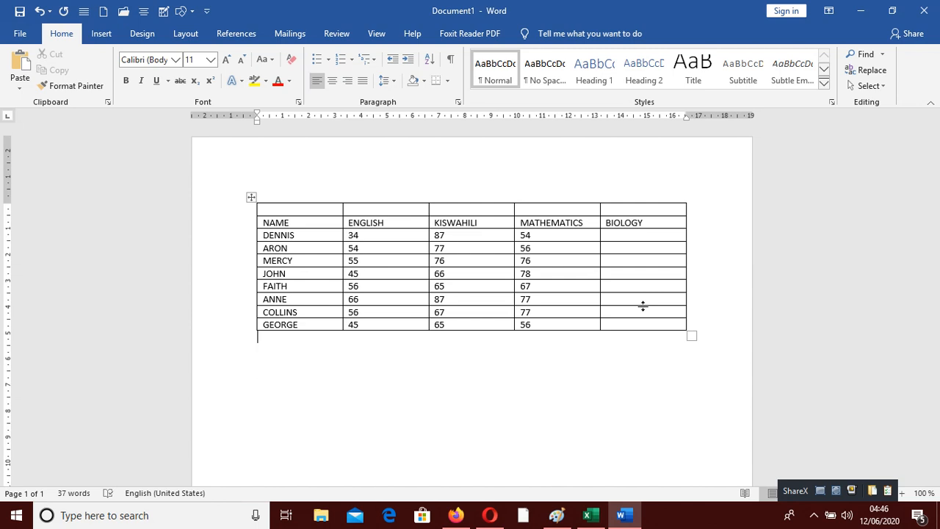
Fill the BIOLOGY column from the last student up to the first with 67, 66, 66, 54, 56, 78, 67 and 65
{"action": "key", "text": "Tab"}
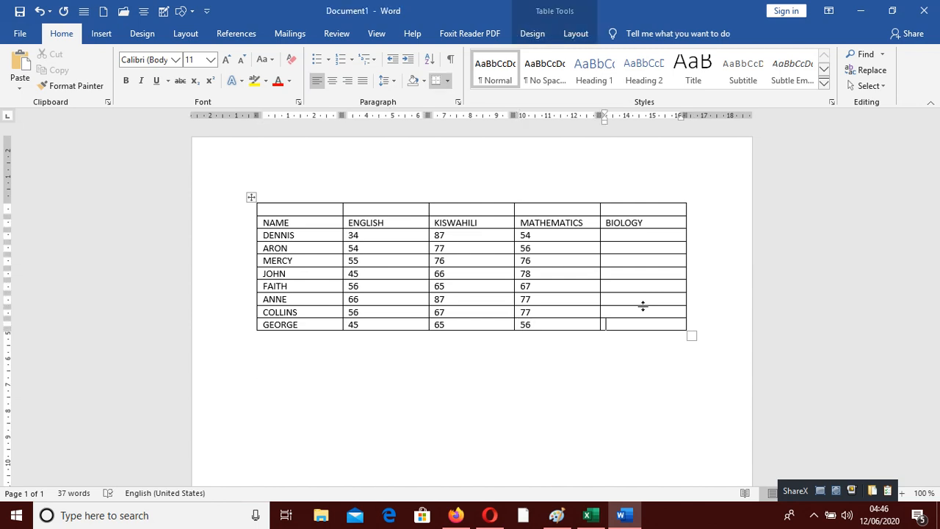
{"action": "type", "text": "67"}
{"action": "key", "text": "Up"}
{"action": "type", "text": "66"}
{"action": "key", "text": "Up"}
{"action": "type", "text": "66"}
{"action": "key", "text": "Up"}
{"action": "type", "text": "54"}
{"action": "key", "text": "Up"}
{"action": "type", "text": "56"}
{"action": "key", "text": "Up"}
{"action": "type", "text": "7867"}
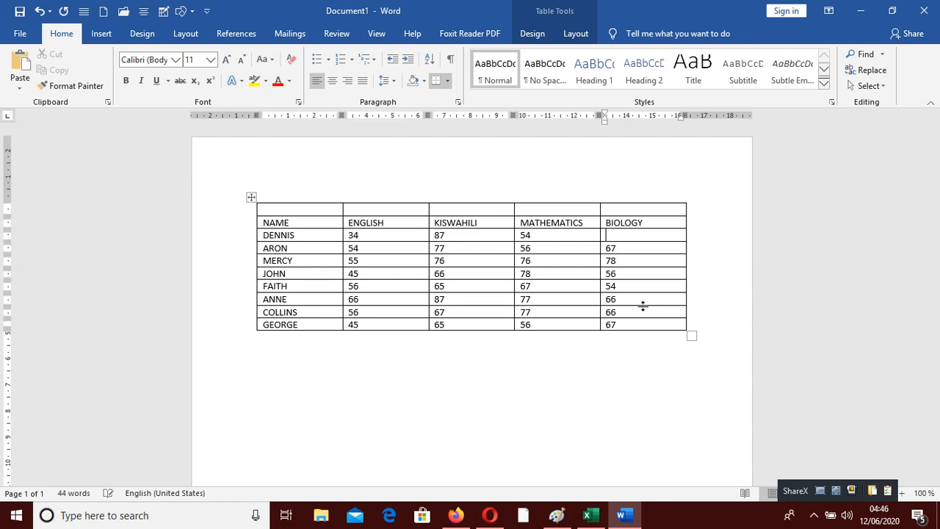
{"action": "key", "text": "Up"}
{"action": "type", "text": "65"}
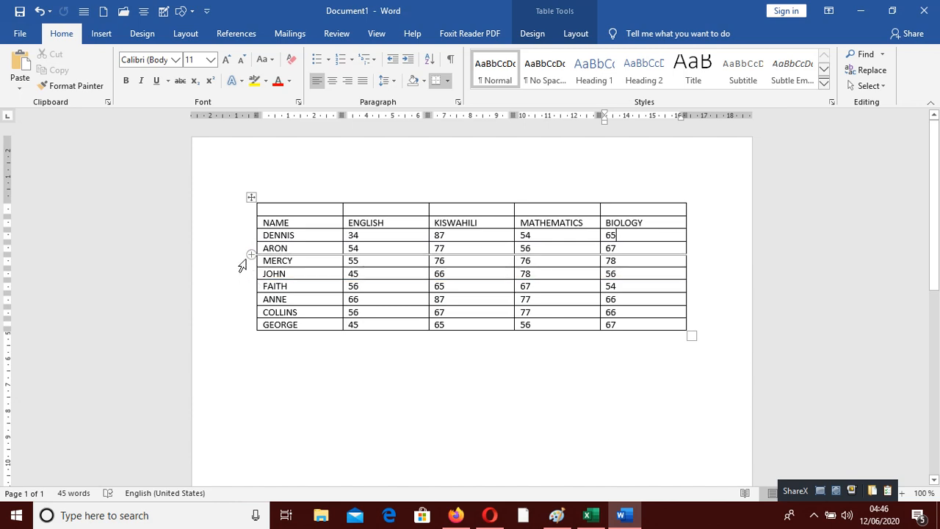
Select the third student's row and examine the table layout commands for inserting rows above or below it
{"action": "left_click", "coordinate": [243, 264]}
{"action": "left_click", "coordinate": [336, 394]}
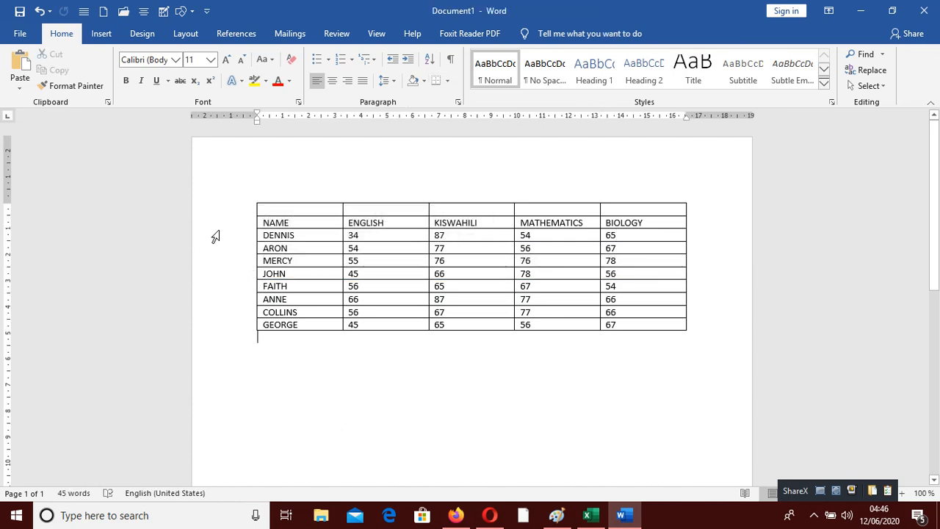
{"action": "left_click", "coordinate": [249, 264]}
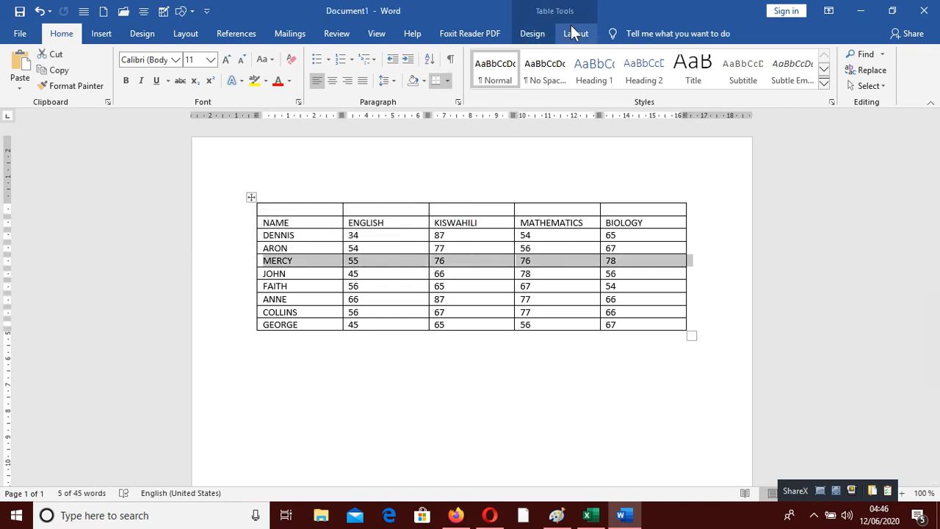
{"action": "left_click", "coordinate": [418, 451]}
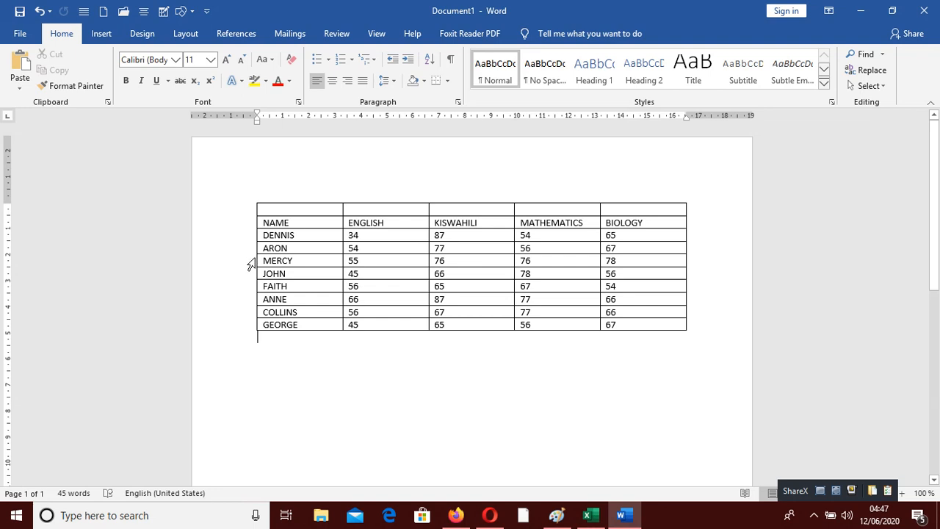
{"action": "left_click", "coordinate": [251, 263]}
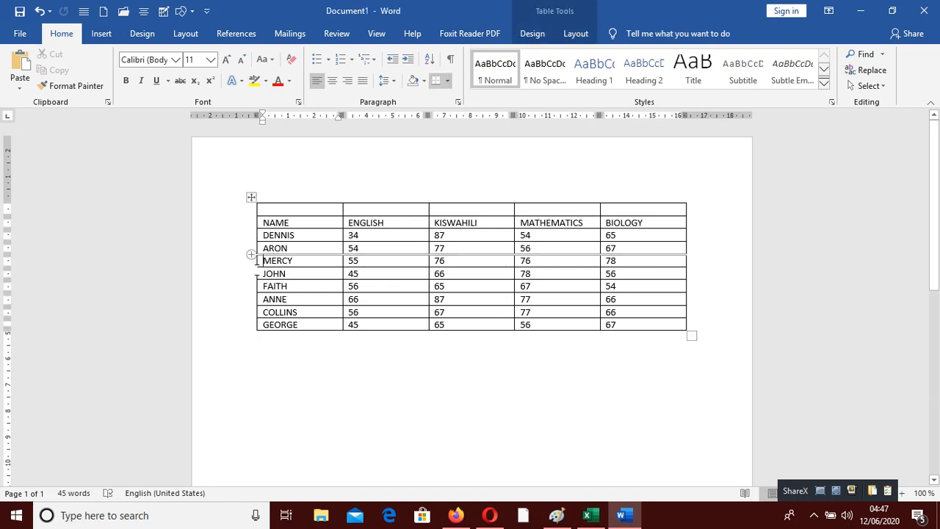
{"action": "left_click", "coordinate": [242, 266]}
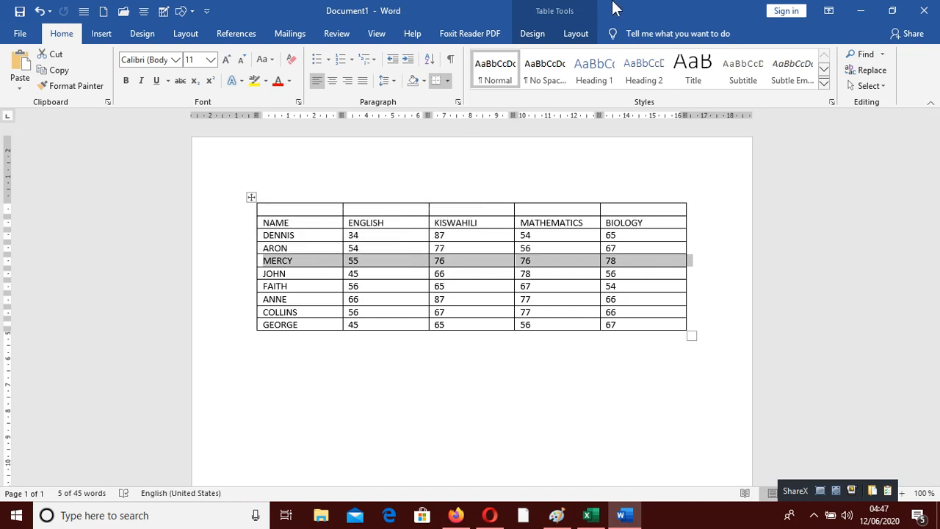
{"action": "left_click", "coordinate": [580, 34]}
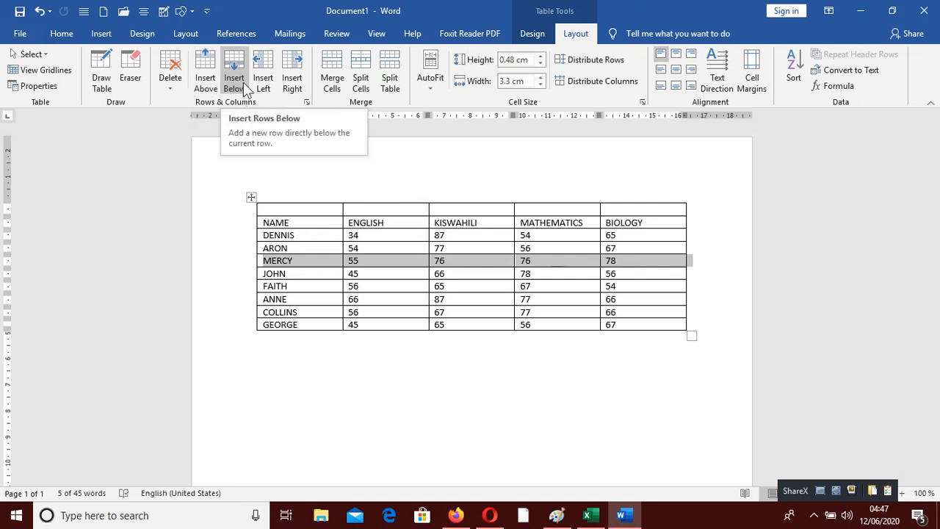
{"action": "mouse_move", "coordinate": [249, 259]}
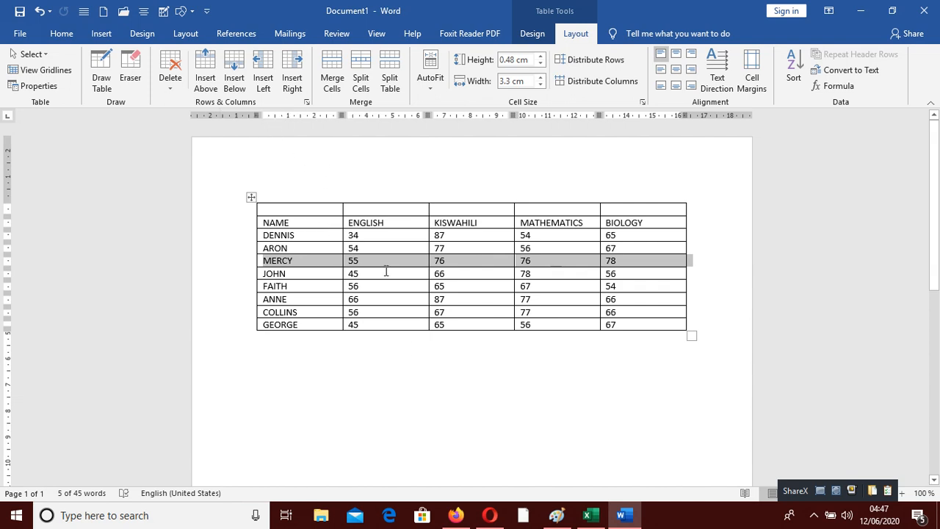
{"action": "left_click", "coordinate": [413, 349]}
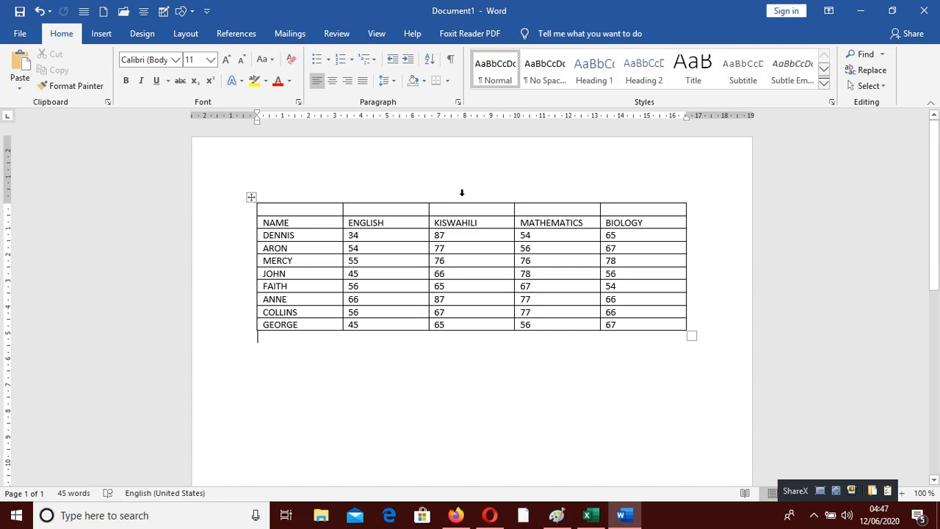
Insert a column to the right of the KISWAHILI column and undo the insertion
{"action": "left_click", "coordinate": [462, 193]}
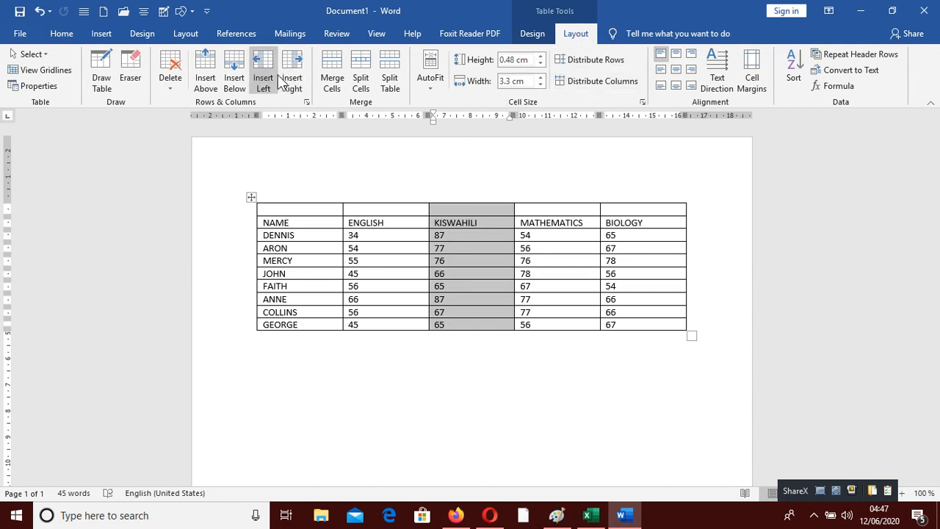
{"action": "left_click", "coordinate": [297, 65]}
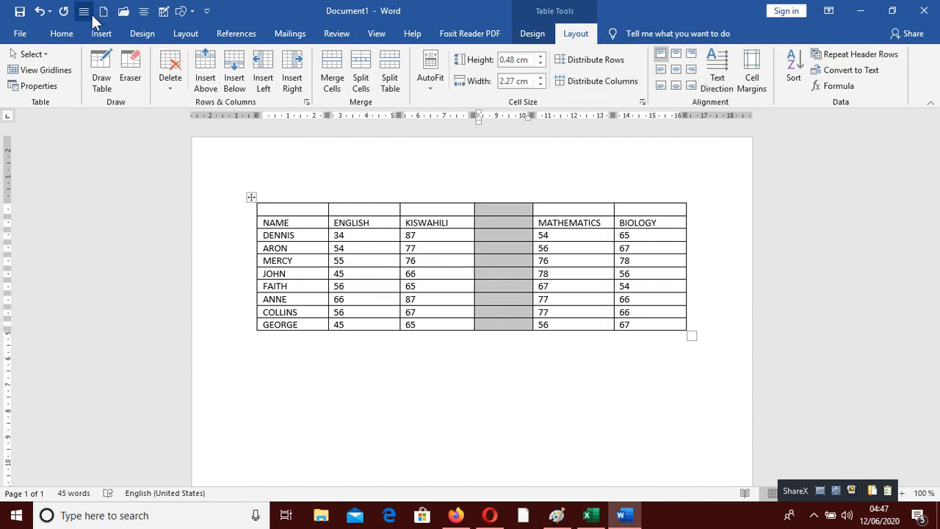
{"action": "left_click", "coordinate": [39, 11]}
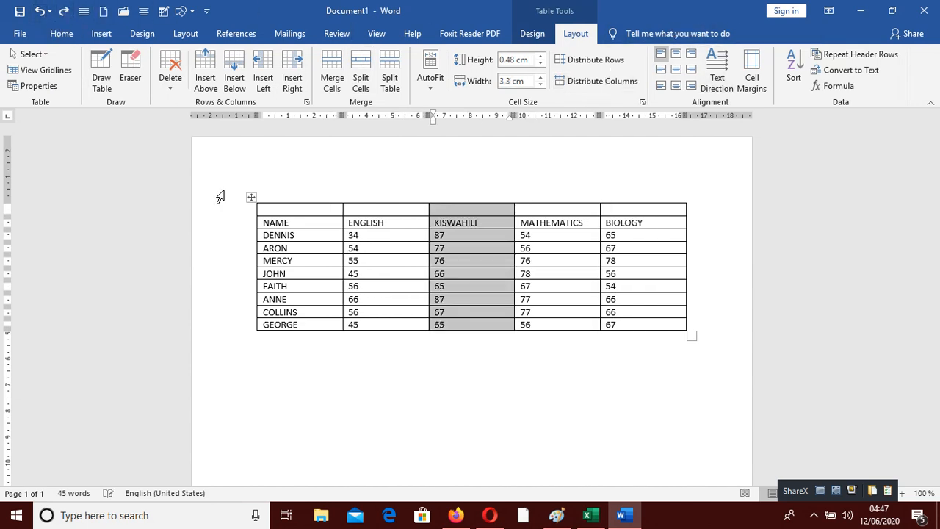
Insert a row between the third and fourth students' rows and undo the insertion
{"action": "left_click", "coordinate": [357, 405]}
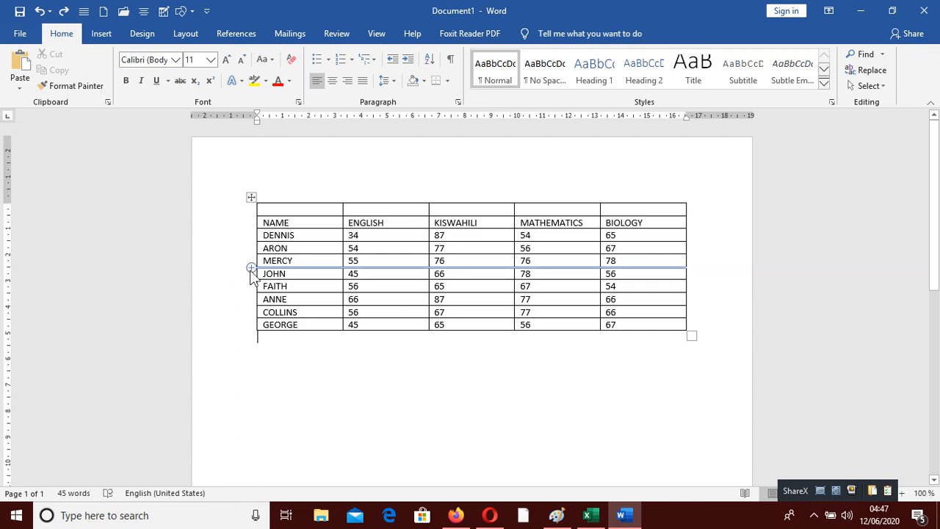
{"action": "left_click", "coordinate": [251, 267]}
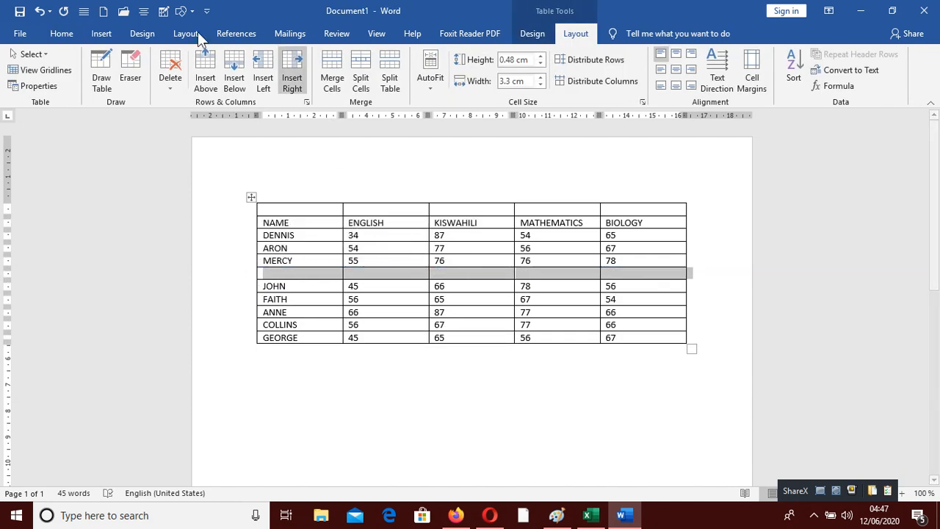
{"action": "left_click", "coordinate": [38, 11]}
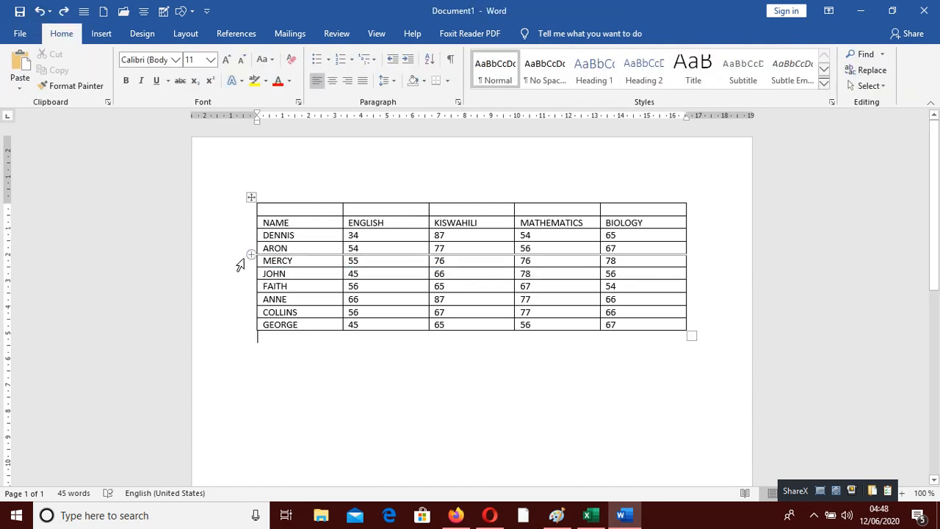
Examine the row and column insertion options offered for the selected third student's row, and dismiss them
{"action": "left_click", "coordinate": [242, 264]}
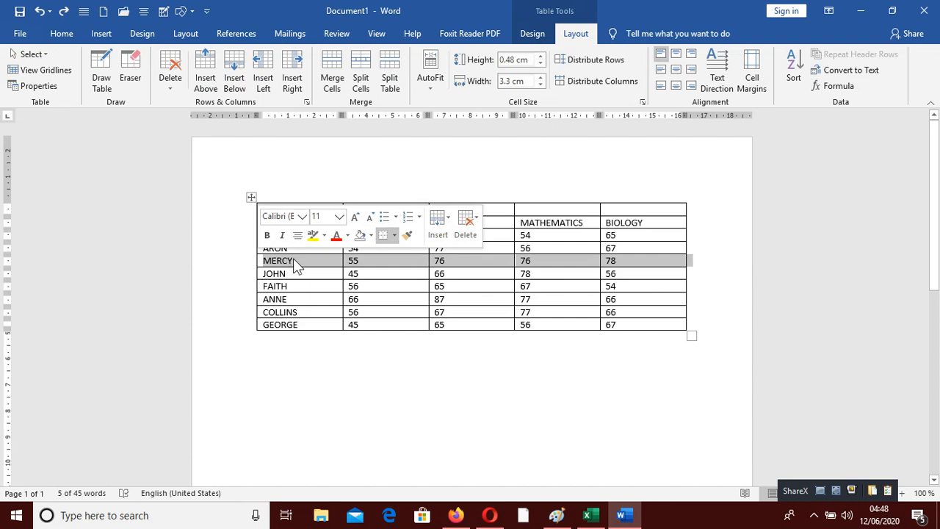
{"action": "right_click", "coordinate": [296, 258]}
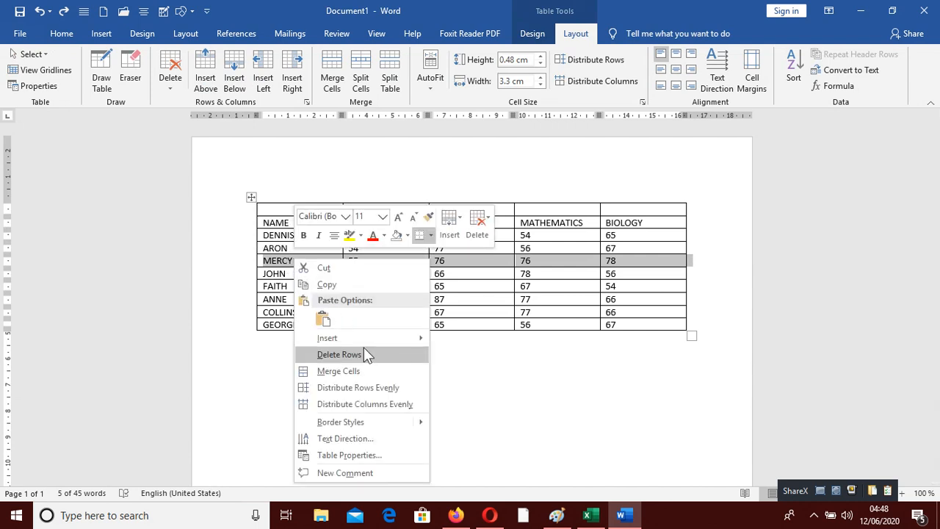
{"action": "mouse_move", "coordinate": [373, 340]}
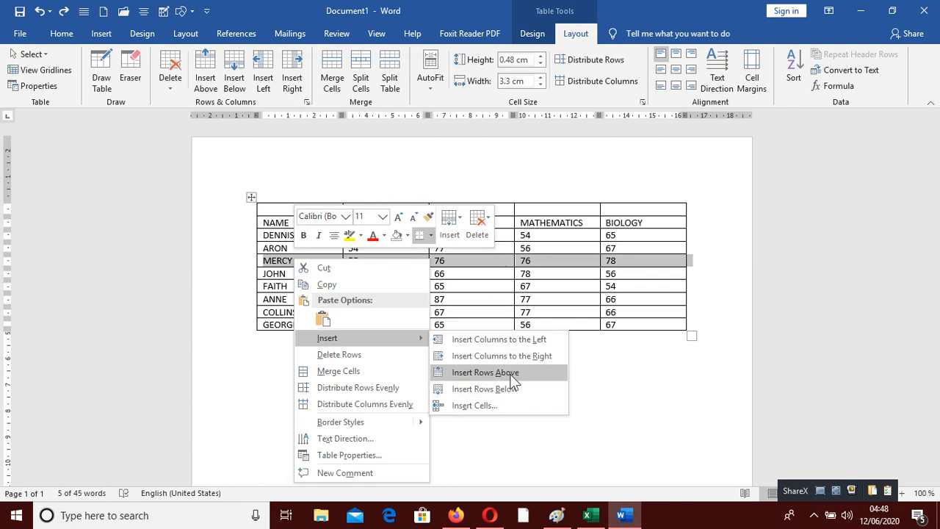
{"action": "left_click", "coordinate": [236, 348]}
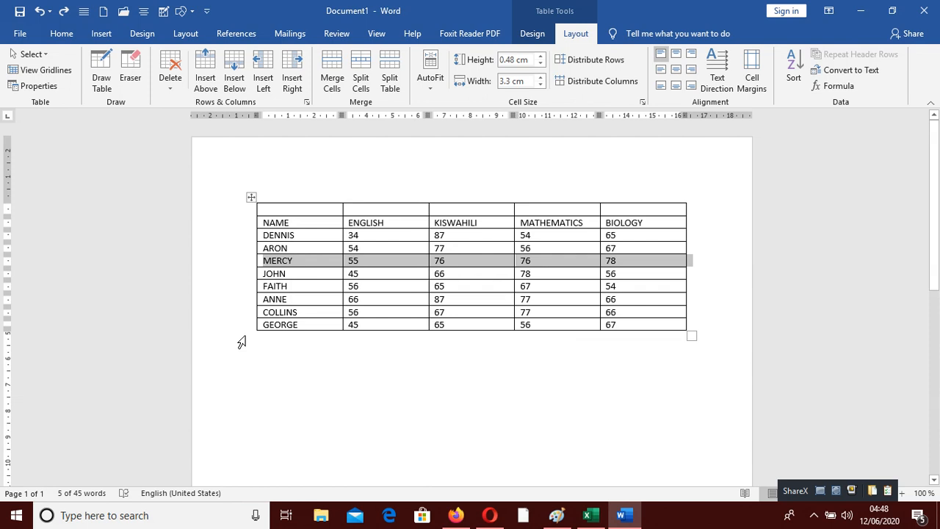
{"action": "left_click", "coordinate": [289, 350]}
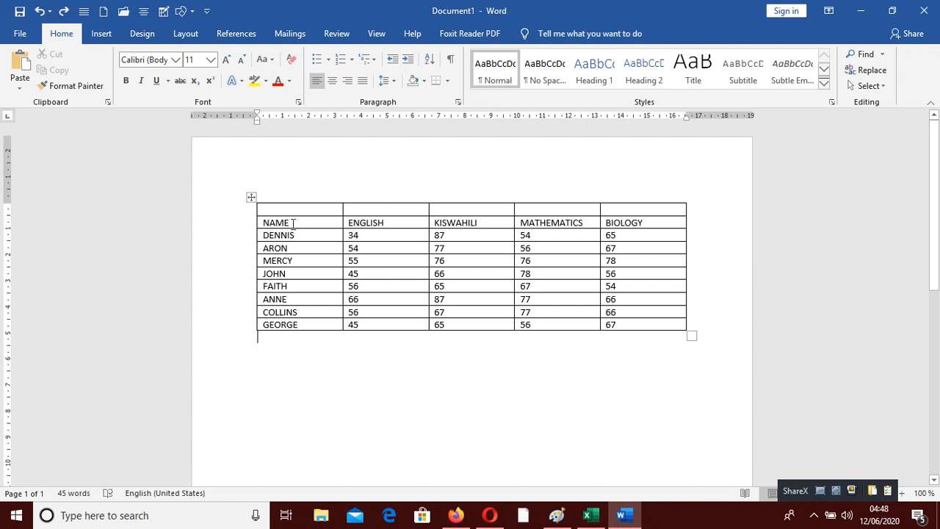
Merge the cells of the table's empty first row and enter the title TUMAINI SECONDARY RESULTS in it
{"action": "left_click", "coordinate": [243, 211]}
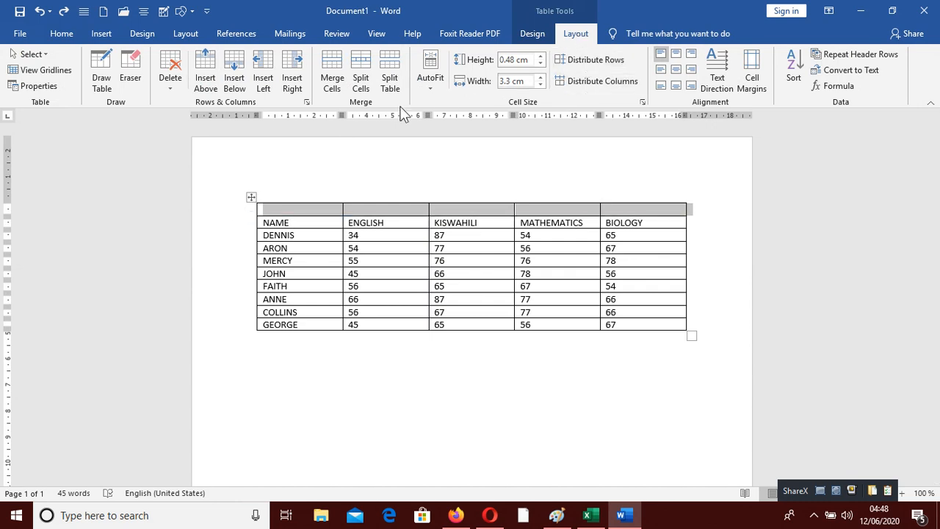
{"action": "left_click", "coordinate": [334, 68]}
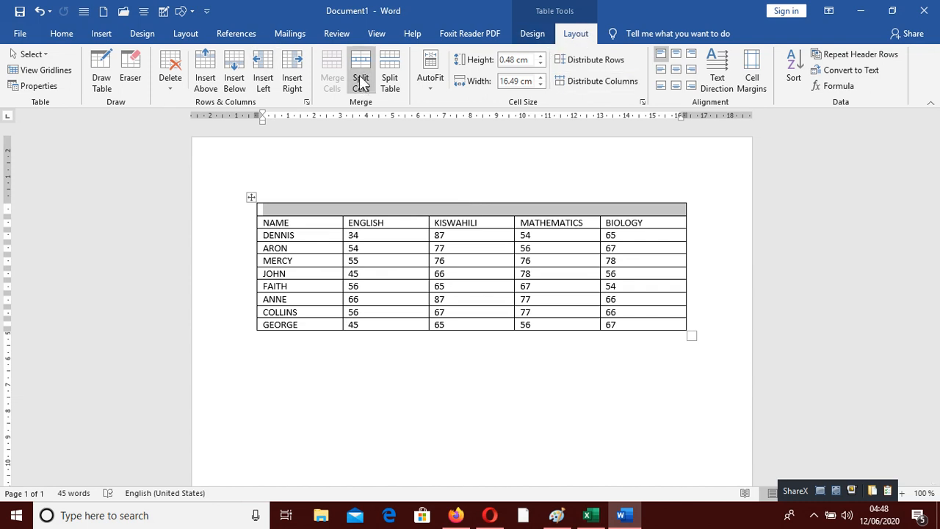
{"action": "left_click", "coordinate": [394, 209]}
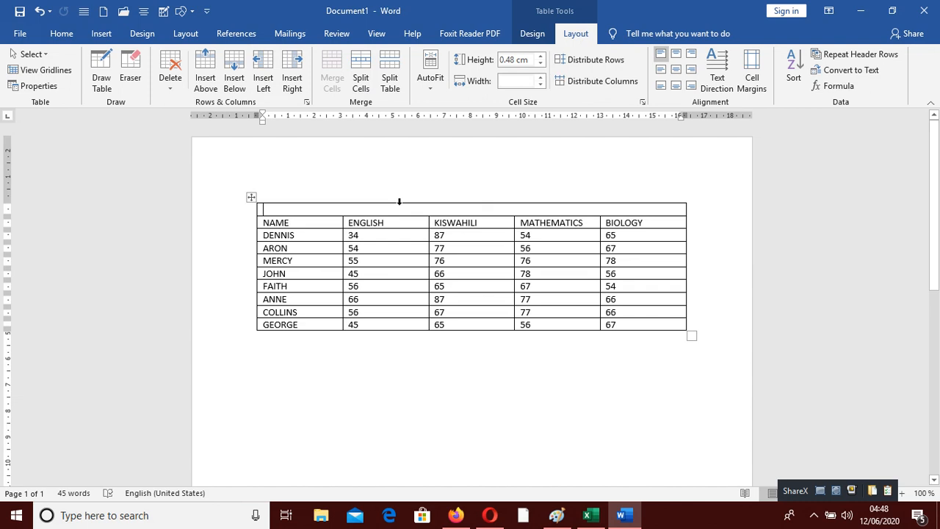
{"action": "type", "text": "TU"}
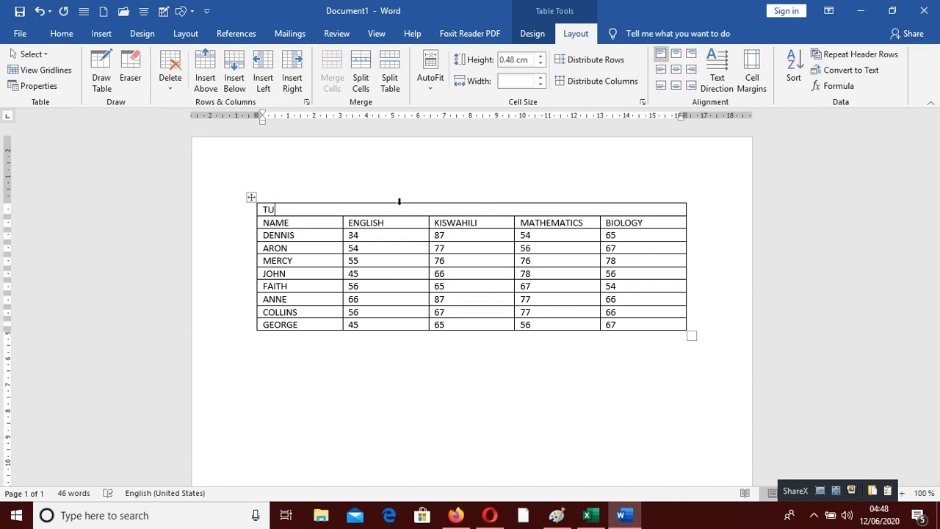
{"action": "type", "text": "MA"}
{"action": "type", "text": "INI SECONDARY"}
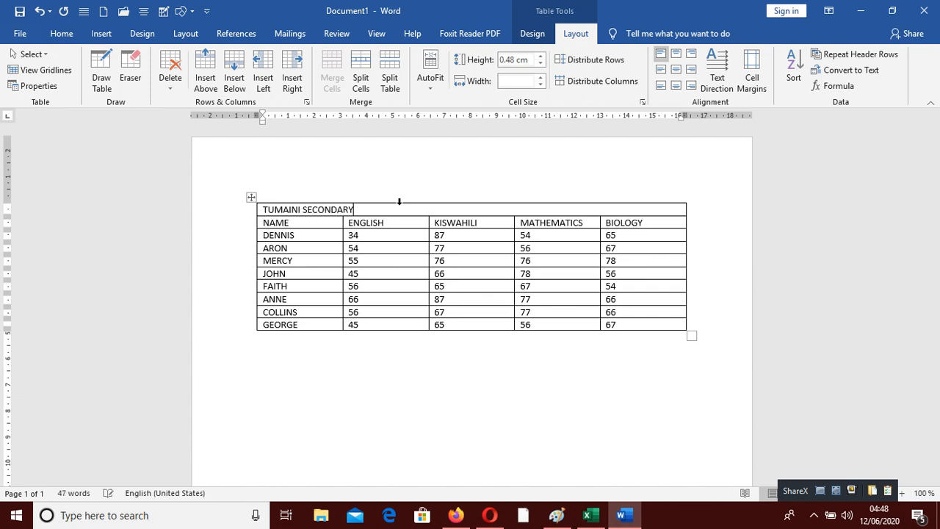
{"action": "type", "text": " RESULTS"}
Centre the title TUMAINI SECONDARY RESULTS and enlarge it to font size 20
{"action": "left_click", "coordinate": [59, 33]}
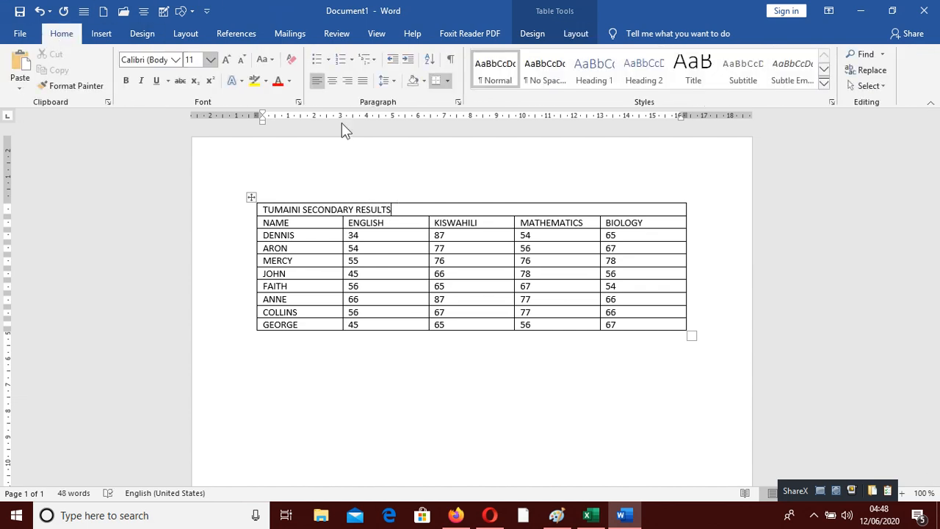
{"action": "left_click", "coordinate": [332, 81]}
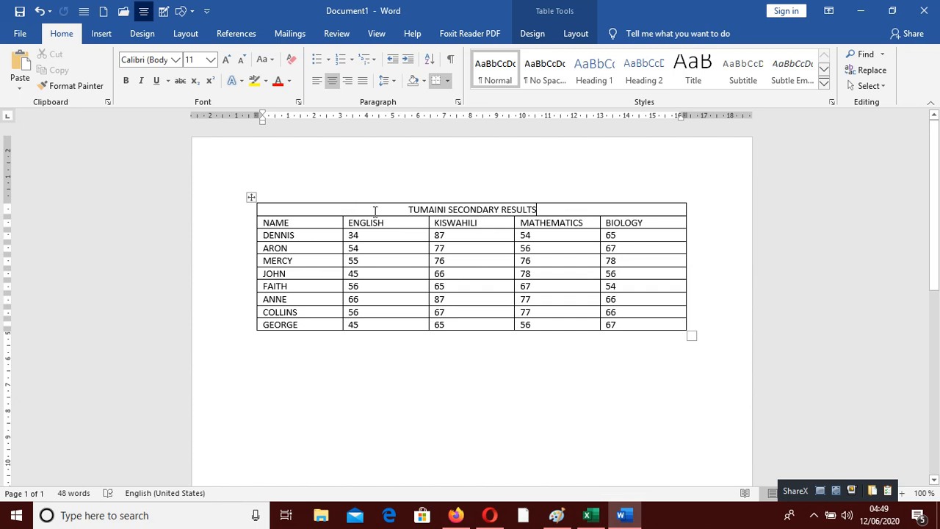
{"action": "left_click_drag", "start_coordinate": [374, 211], "coordinate": [625, 223]}
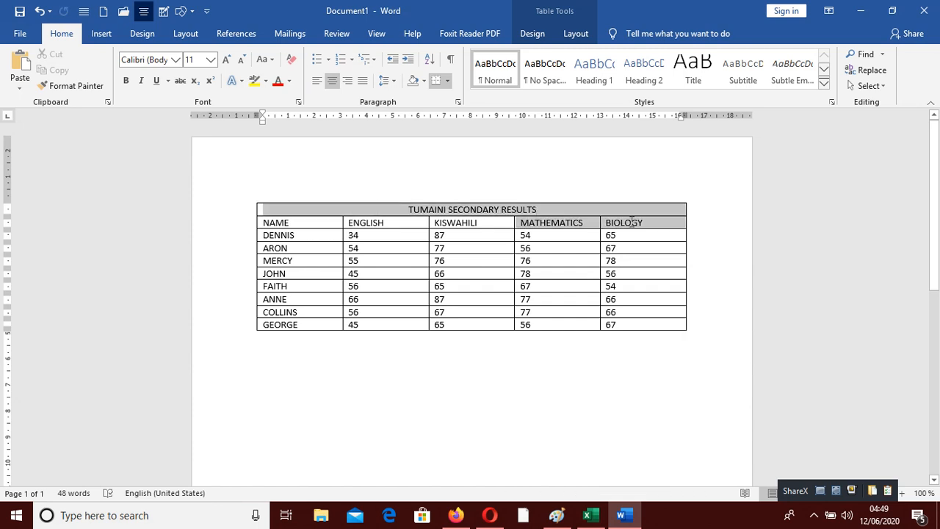
{"action": "left_click", "coordinate": [533, 383]}
{"action": "left_click", "coordinate": [235, 211]}
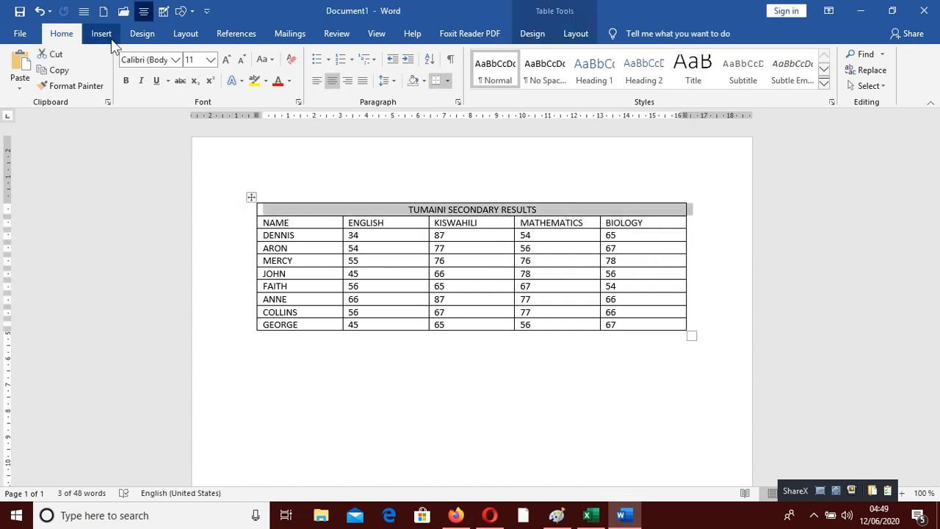
{"action": "left_click", "coordinate": [225, 59]}
{"action": "left_click", "coordinate": [226, 59]}
{"action": "left_click", "coordinate": [226, 60]}
{"action": "left_click", "coordinate": [225, 60]}
{"action": "left_click", "coordinate": [226, 59]}
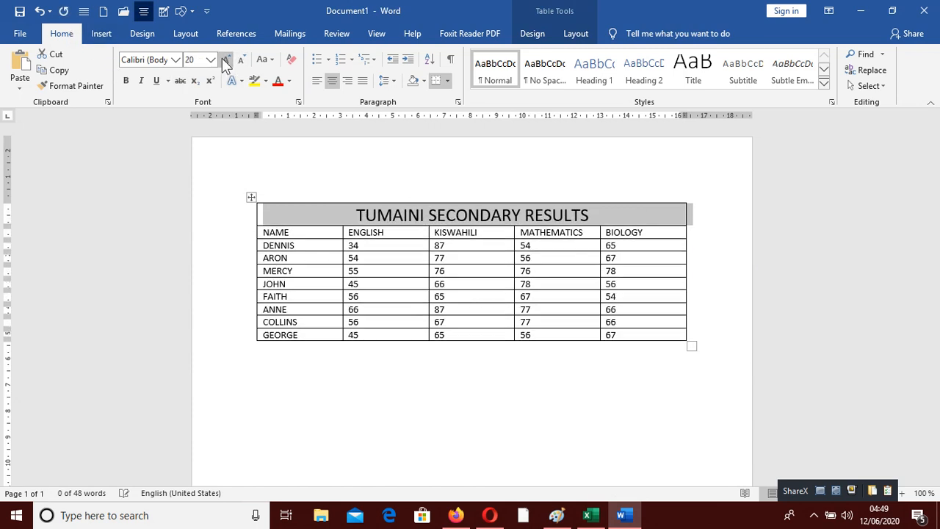
Make the table title bold and colour its text red
{"action": "left_click", "coordinate": [126, 80]}
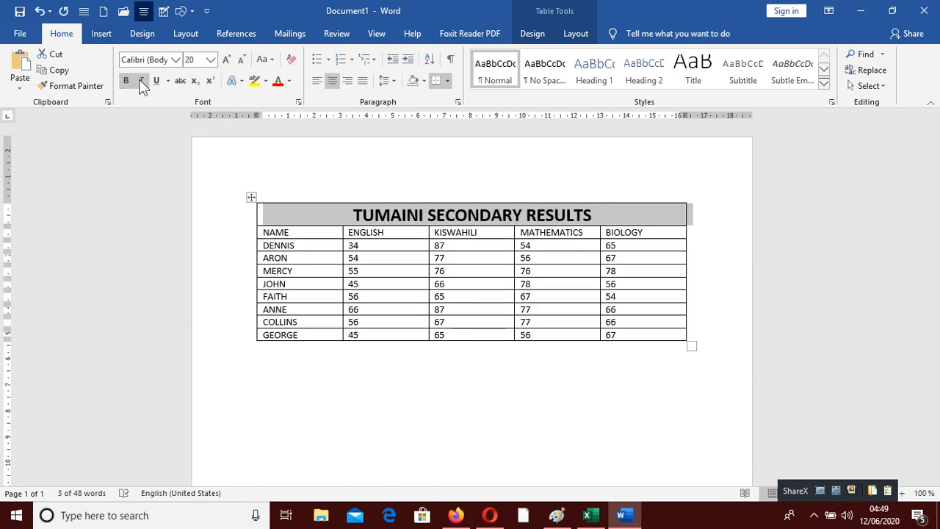
{"action": "left_click", "coordinate": [288, 80]}
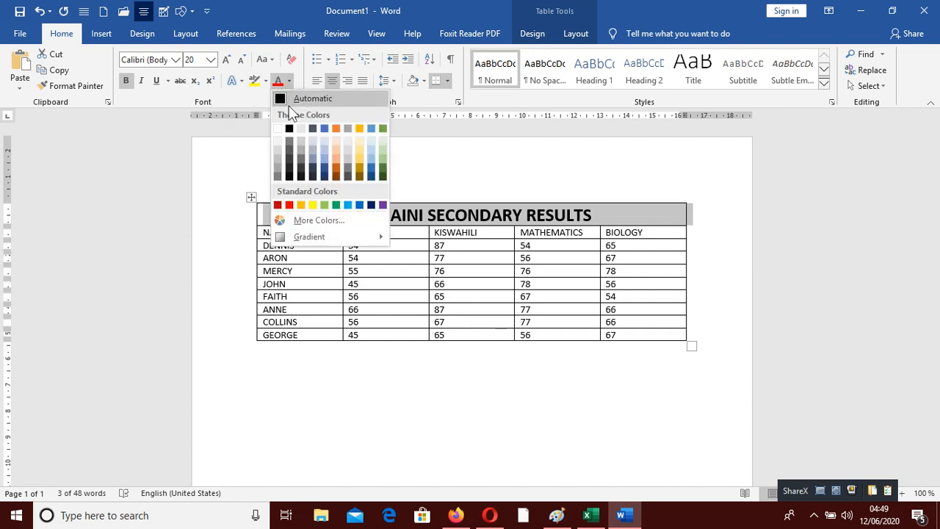
{"action": "left_click", "coordinate": [289, 206]}
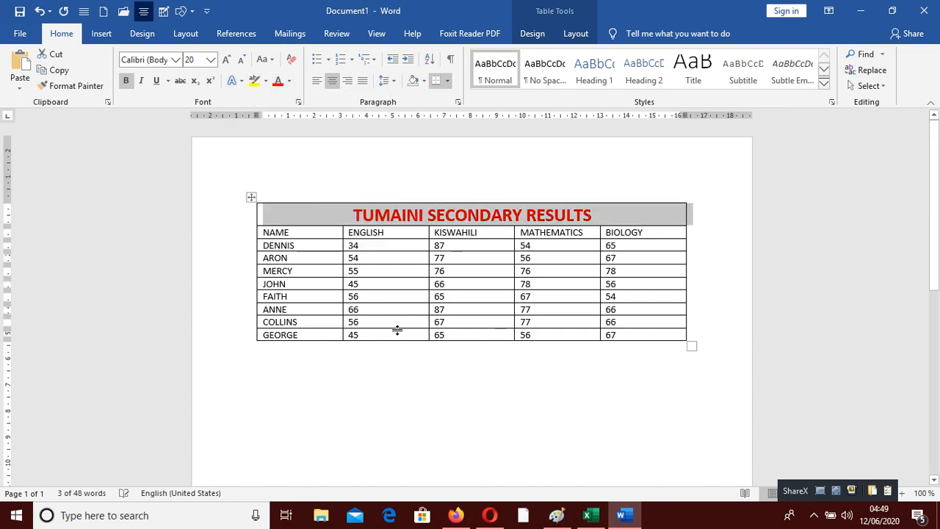
{"action": "left_click", "coordinate": [399, 395]}
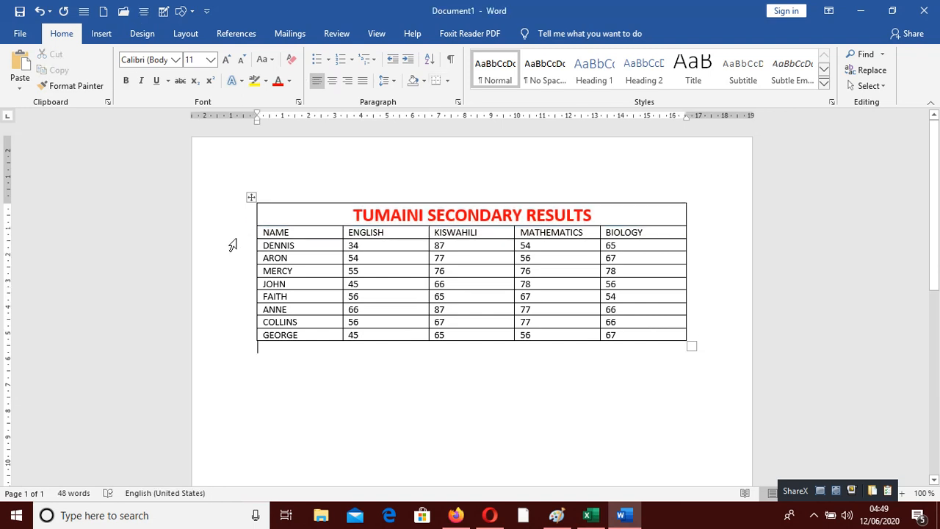
Insert an empty row between the title row and the column headings row
{"action": "left_click", "coordinate": [232, 244]}
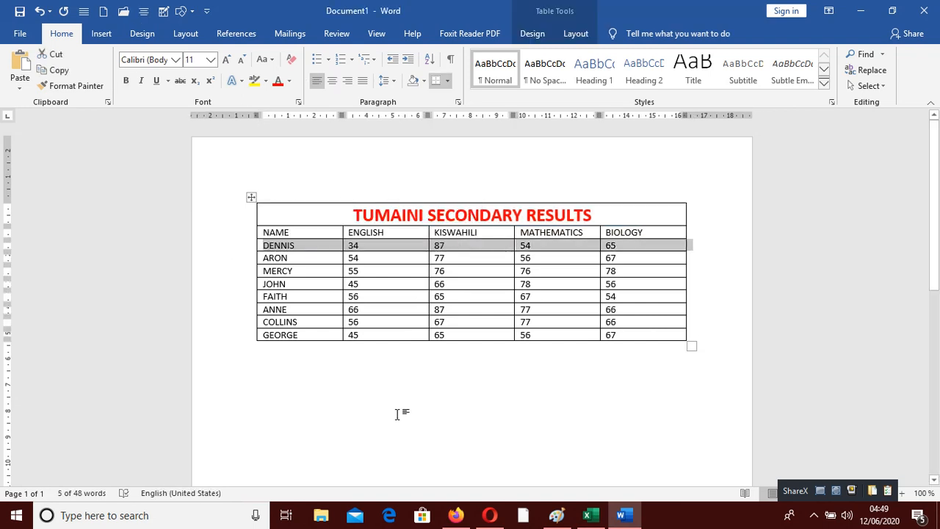
{"action": "left_click", "coordinate": [397, 414]}
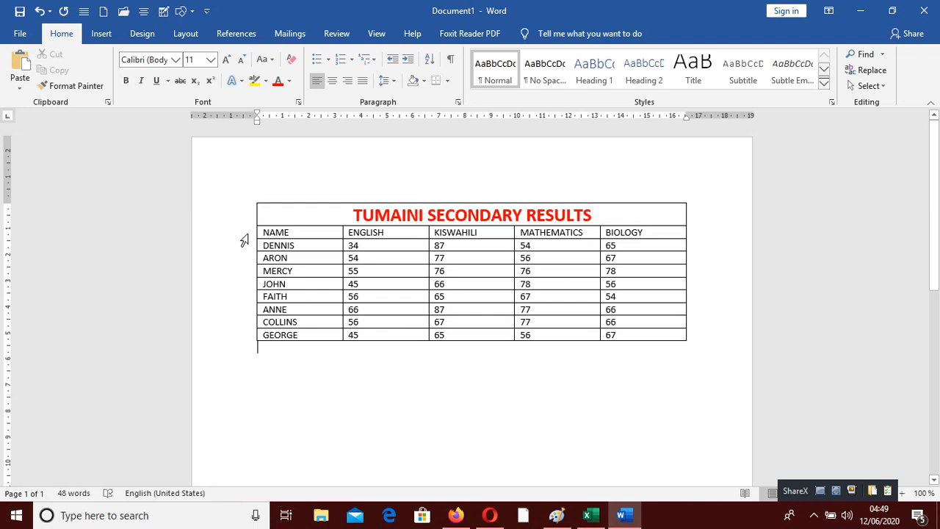
{"action": "left_click", "coordinate": [244, 241]}
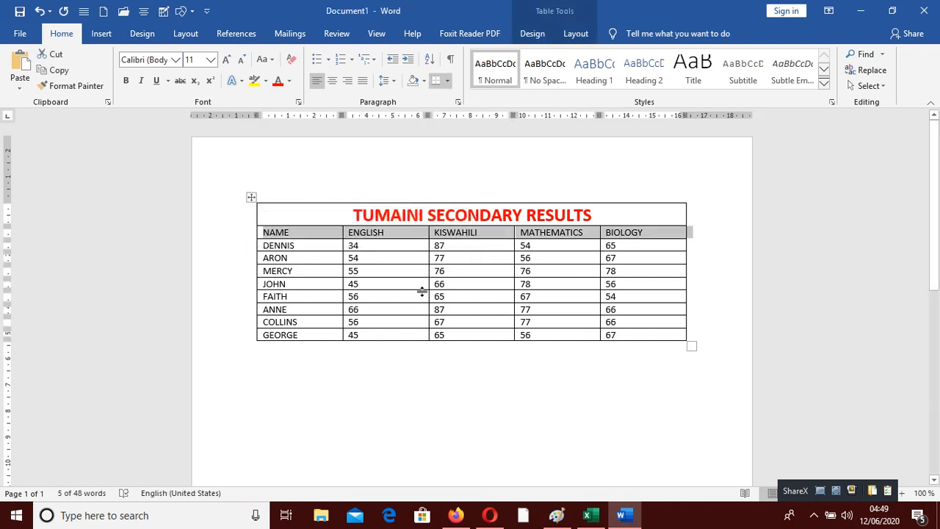
{"action": "left_click", "coordinate": [576, 33]}
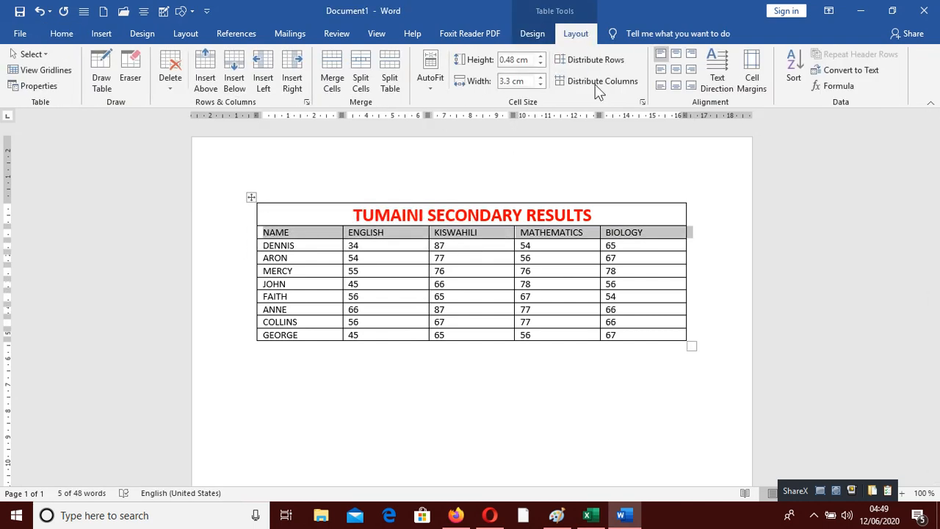
{"action": "left_click", "coordinate": [208, 81]}
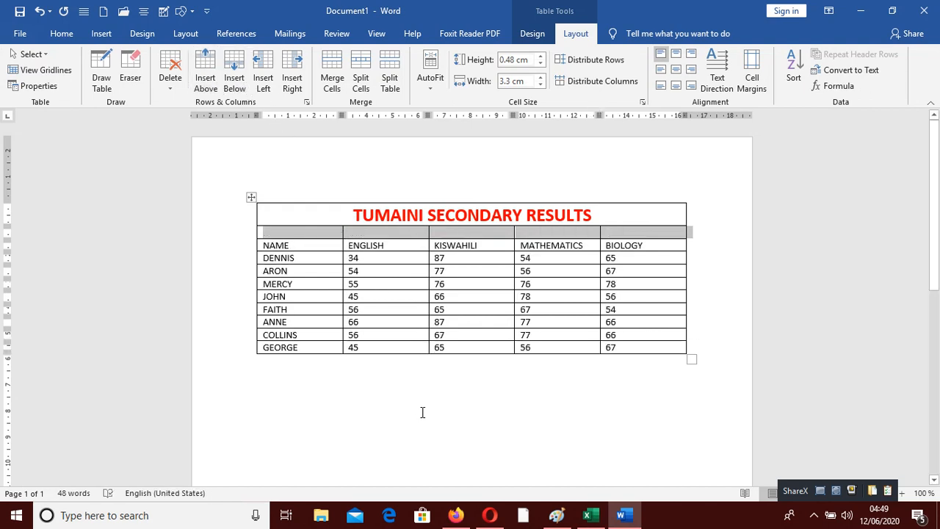
{"action": "left_click", "coordinate": [368, 366]}
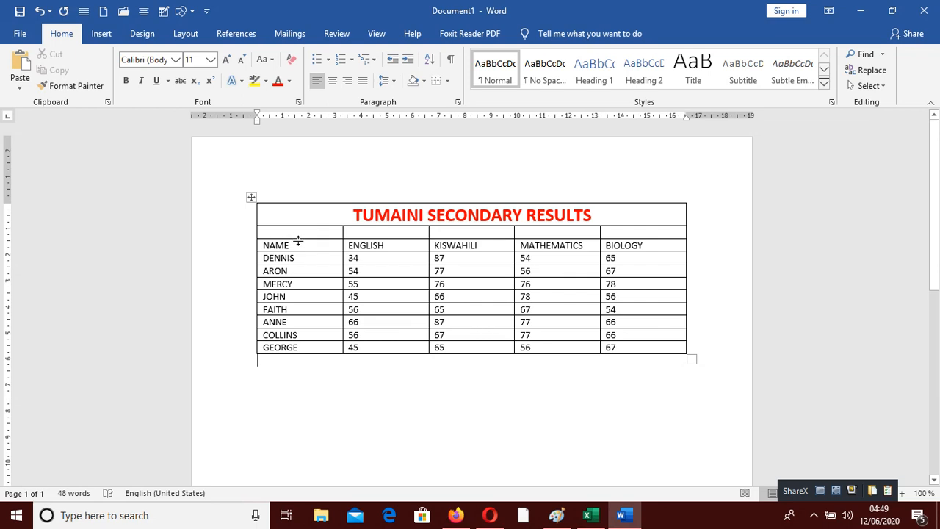
Merge the cells of the empty row below the title into a single cell
{"action": "left_click", "coordinate": [238, 233]}
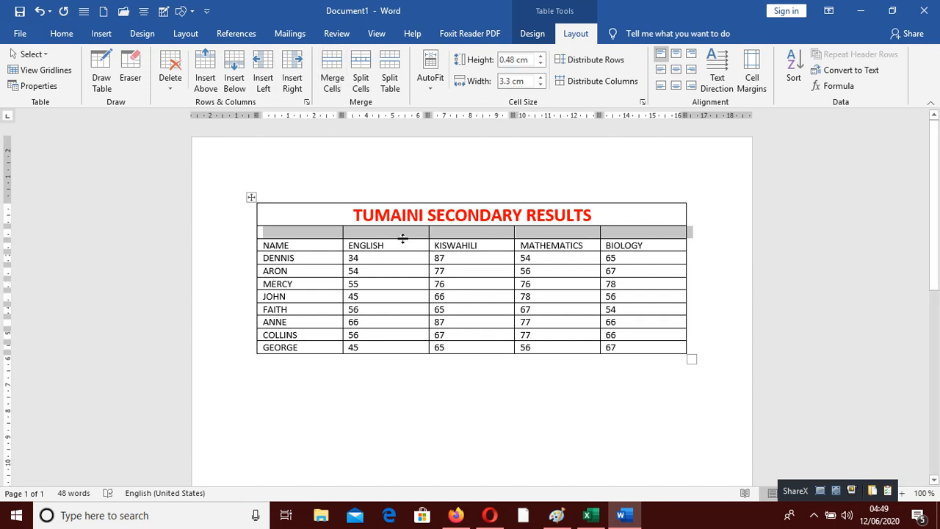
{"action": "right_click", "coordinate": [414, 236]}
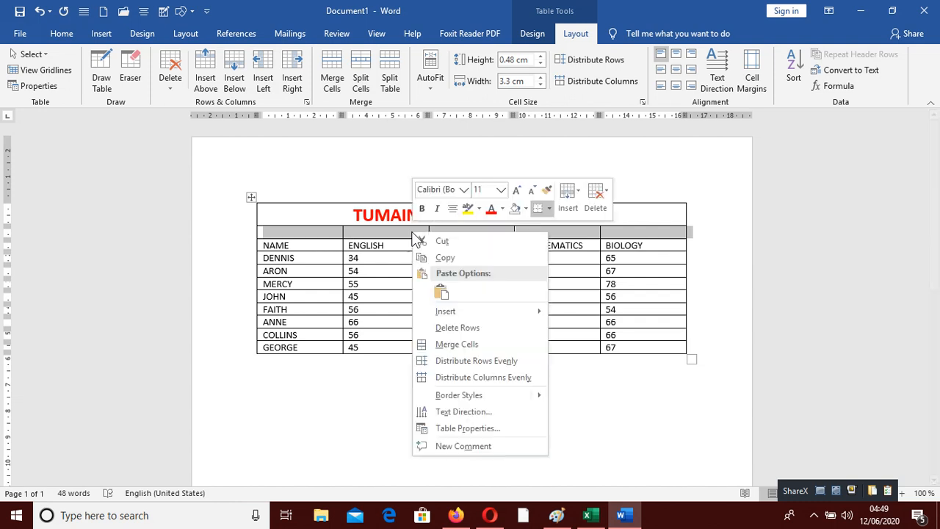
{"action": "left_click", "coordinate": [457, 344]}
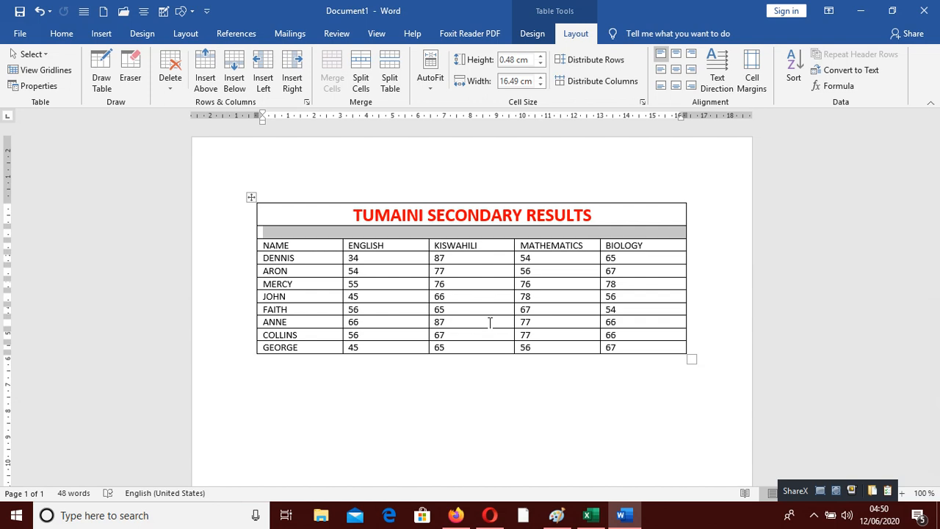
Enter the subtitle FORM TWO PERFORMANCE in the merged second row and centre it
{"action": "type", "text": "F"}
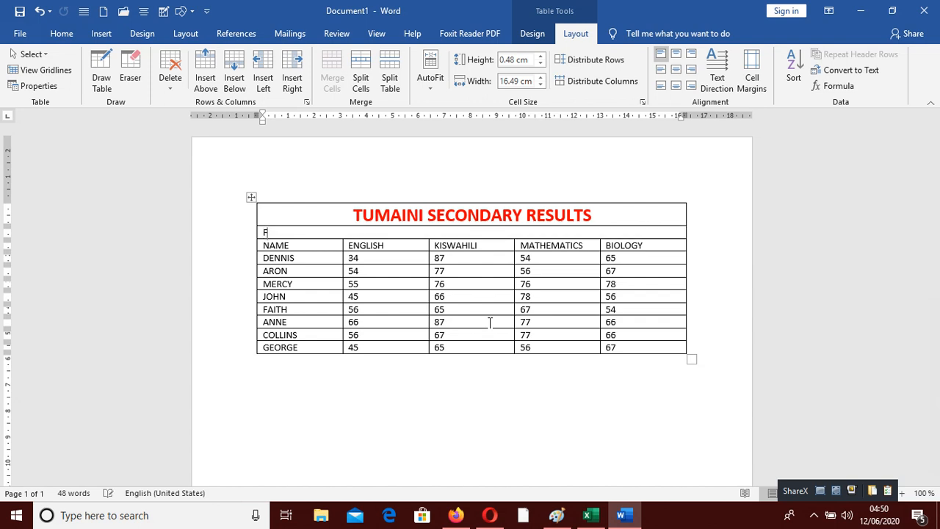
{"action": "type", "text": "ORM TWO"}
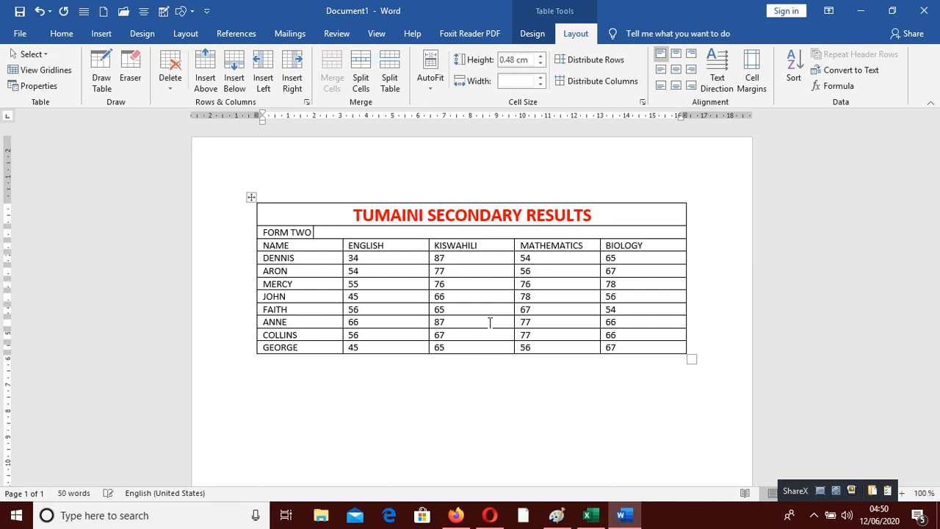
{"action": "type", "text": " PERFORMANCE"}
{"action": "key", "text": "ctrl+e"}
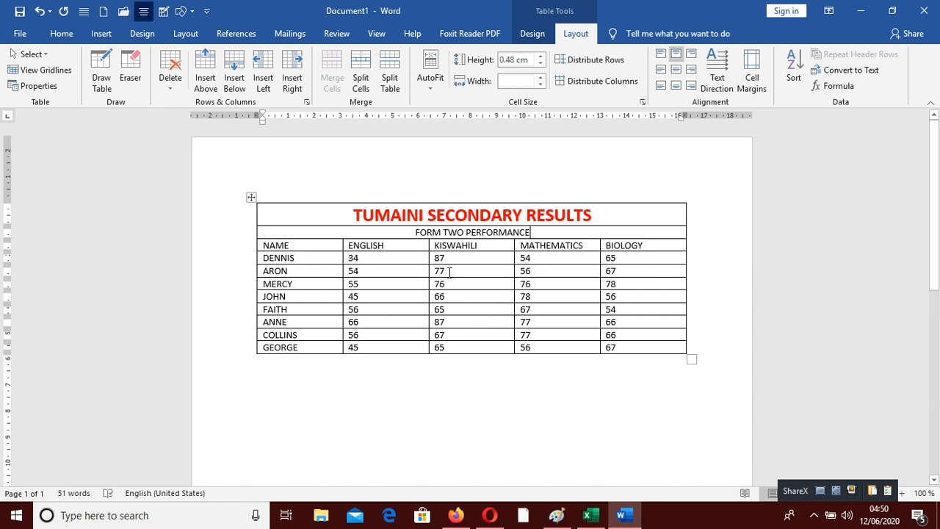
Make the subtitle FORM TWO PERFORMANCE bold and enlarge its font by two size steps
{"action": "left_click_drag", "start_coordinate": [406, 235], "coordinate": [535, 232]}
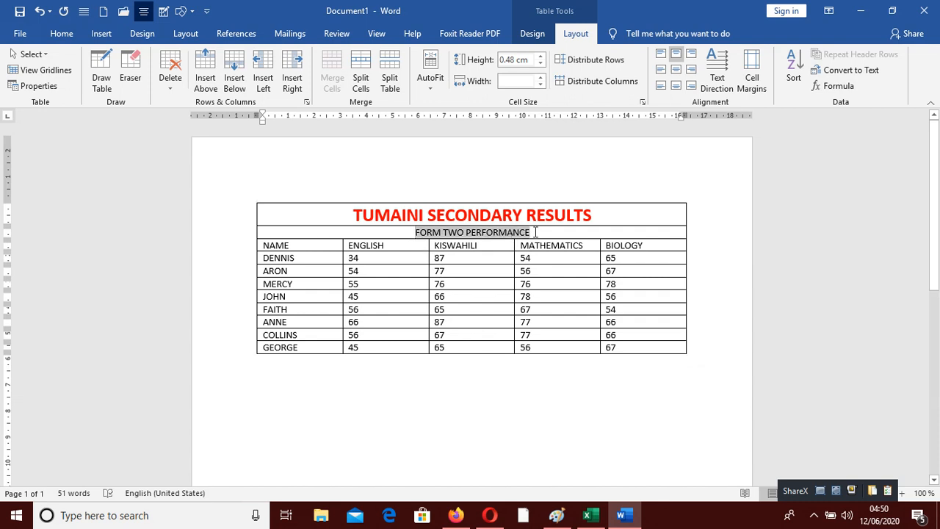
{"action": "left_click", "coordinate": [61, 33]}
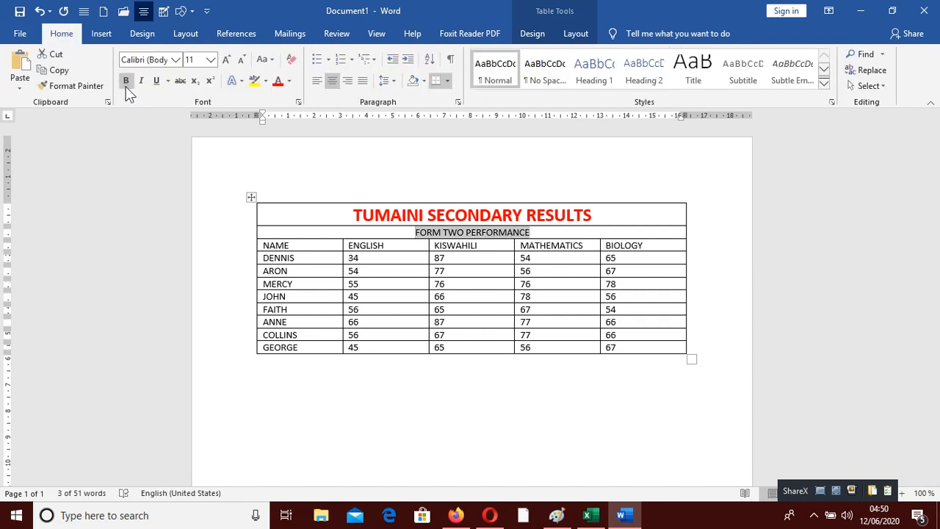
{"action": "left_click", "coordinate": [126, 81]}
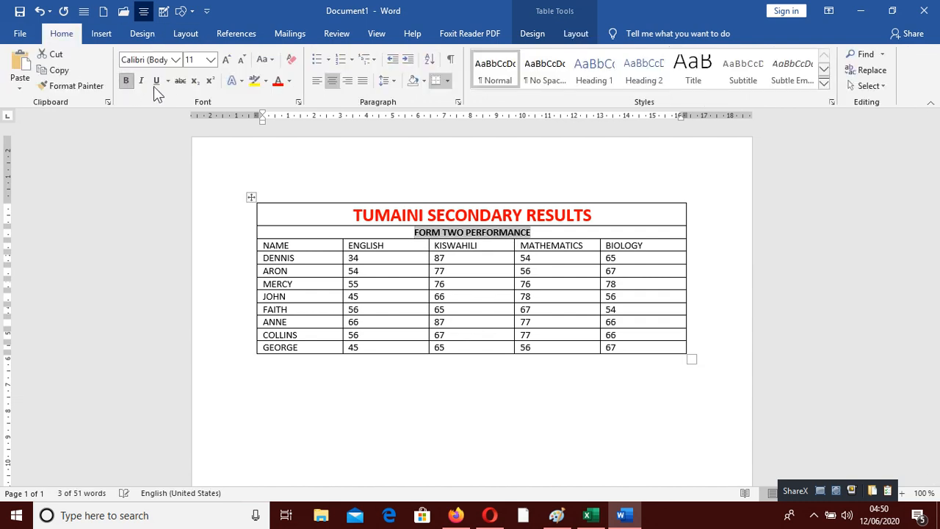
{"action": "left_click", "coordinate": [227, 59]}
{"action": "left_click", "coordinate": [227, 60]}
{"action": "left_click", "coordinate": [394, 397]}
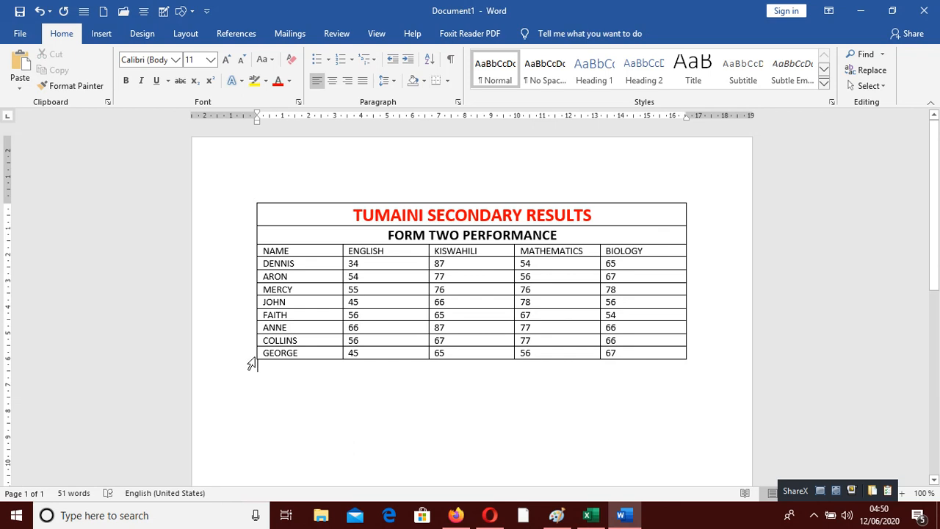
Insert an empty row below the last student's row at the end of the table
{"action": "left_click", "coordinate": [250, 359]}
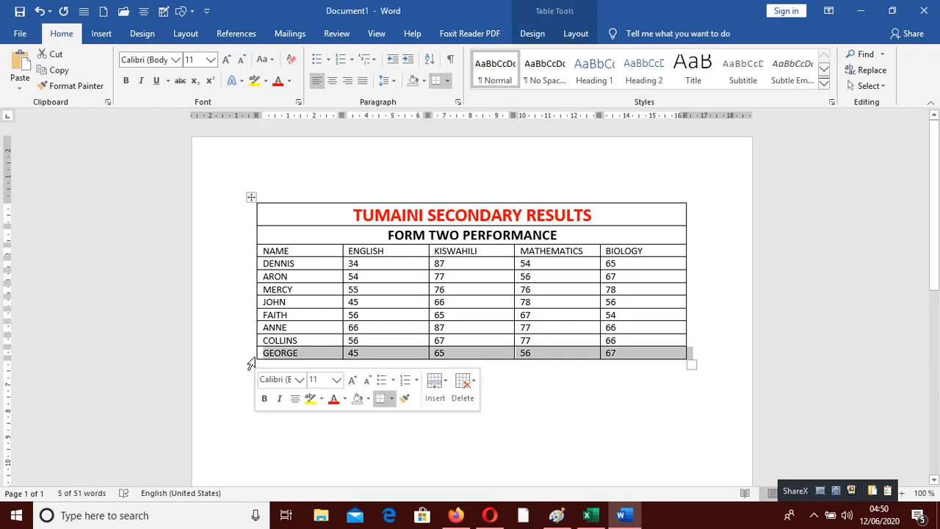
{"action": "left_click", "coordinate": [574, 34]}
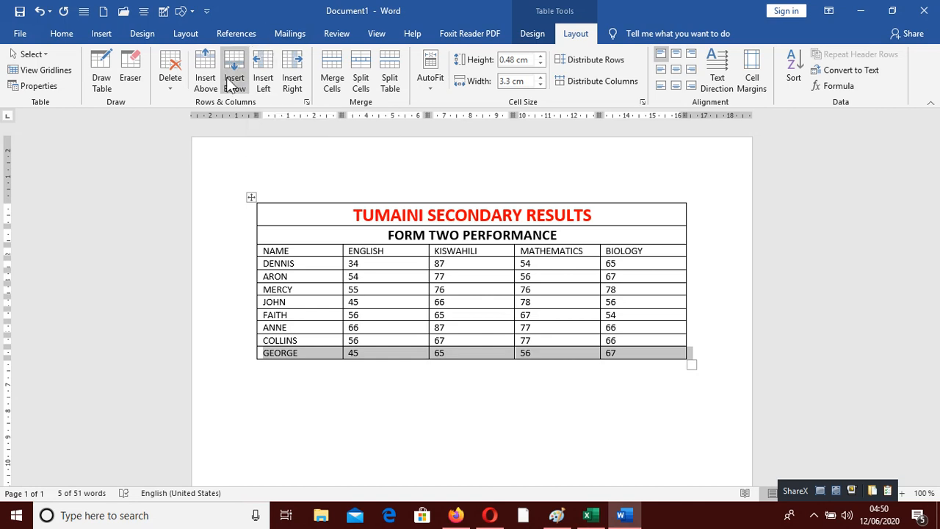
{"action": "left_click", "coordinate": [234, 79]}
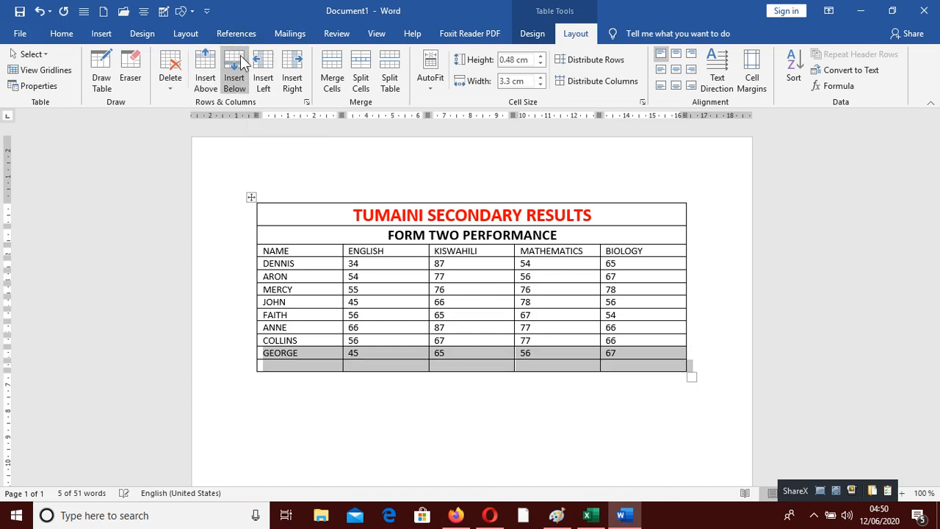
Label the new bottom row TOTAL in the NAME column
{"action": "left_click", "coordinate": [303, 360]}
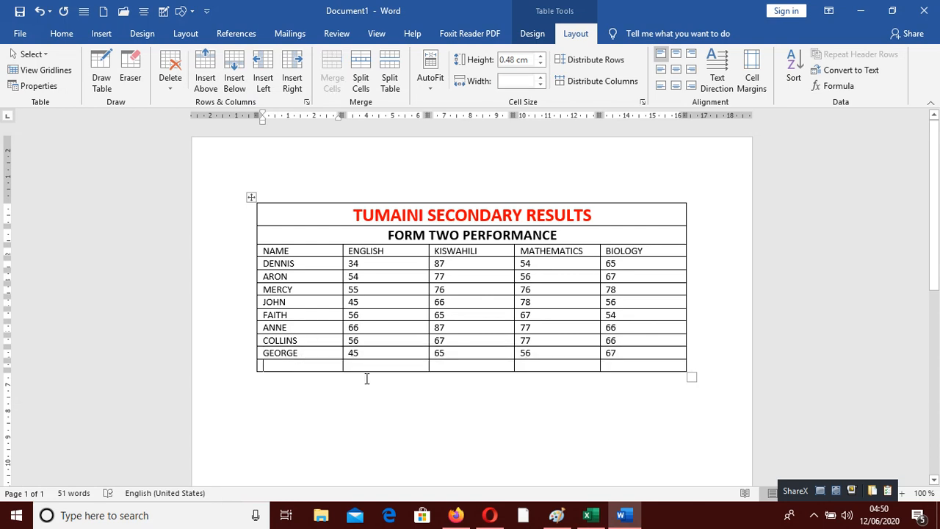
{"action": "type", "text": "TOT"}
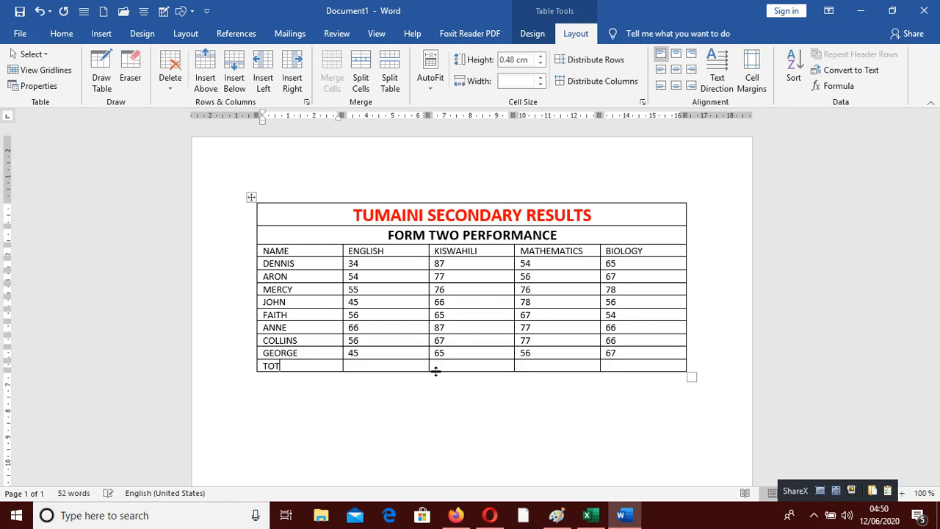
{"action": "type", "text": "AL"}
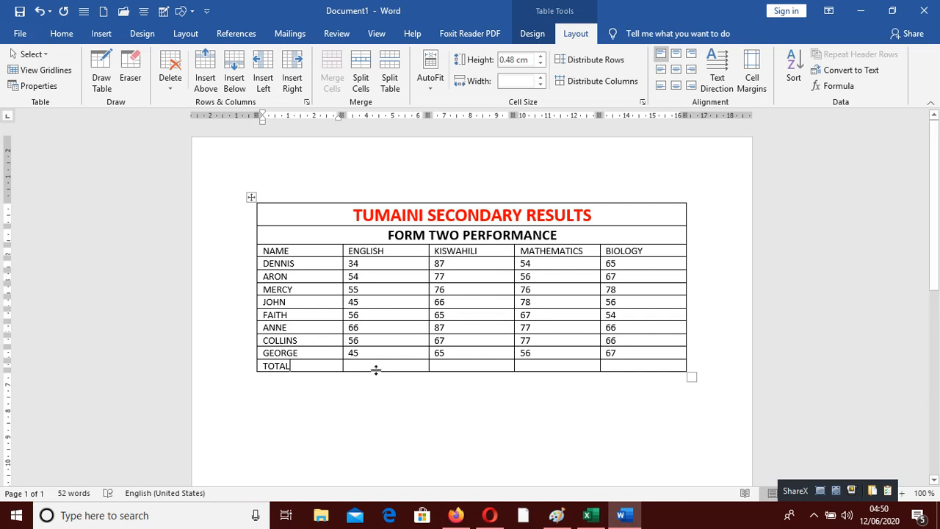
Insert the formula =SUM(ABOVE) in the TOTAL row for the ENGLISH and KISWAHILI columns
{"action": "left_click", "coordinate": [371, 367]}
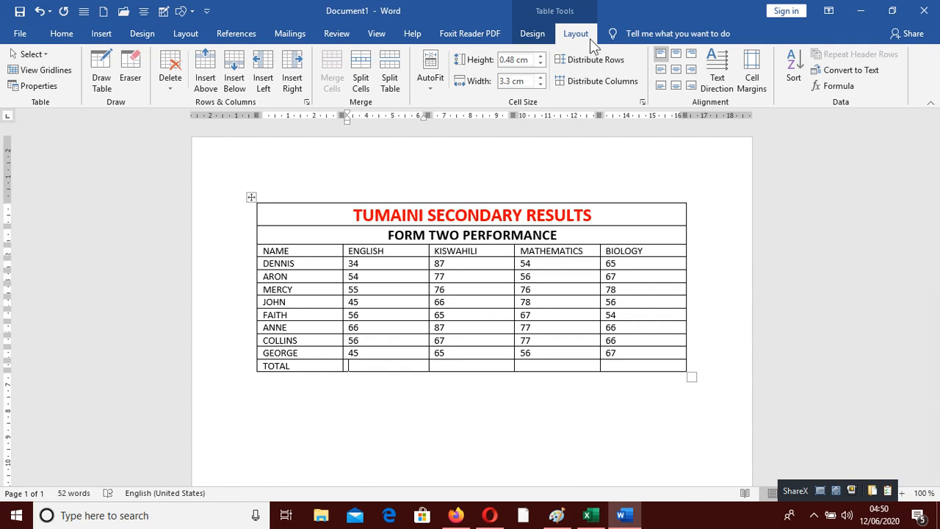
{"action": "left_click", "coordinate": [836, 81]}
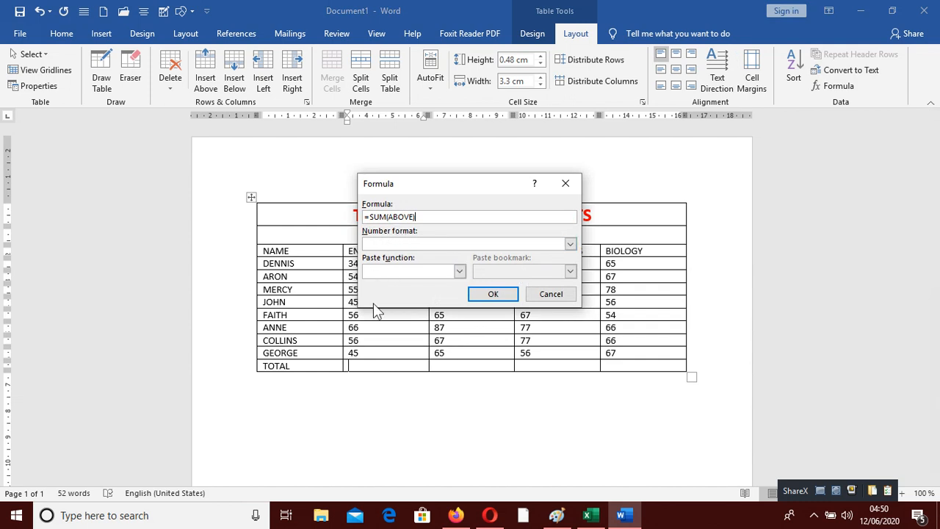
{"action": "left_click_drag", "start_coordinate": [426, 183], "coordinate": [518, 185]}
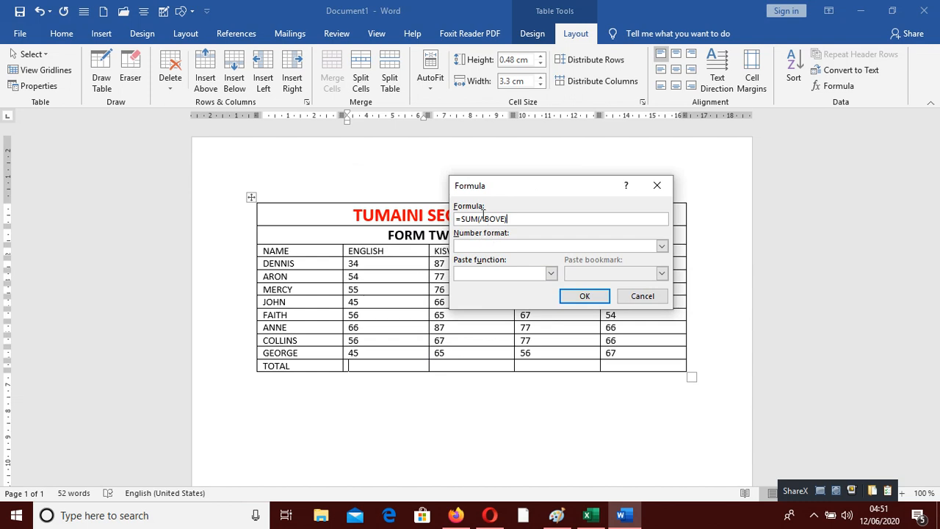
{"action": "left_click", "coordinate": [584, 296]}
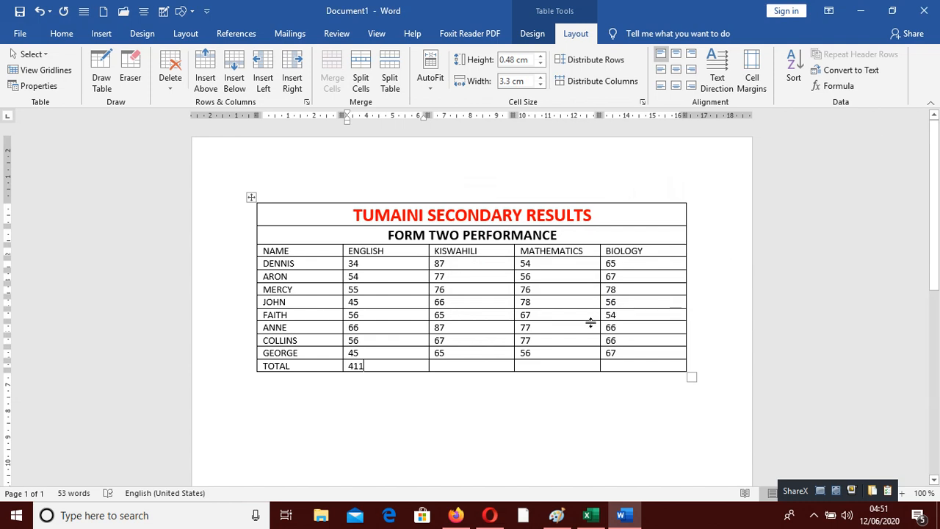
{"action": "left_click", "coordinate": [471, 367]}
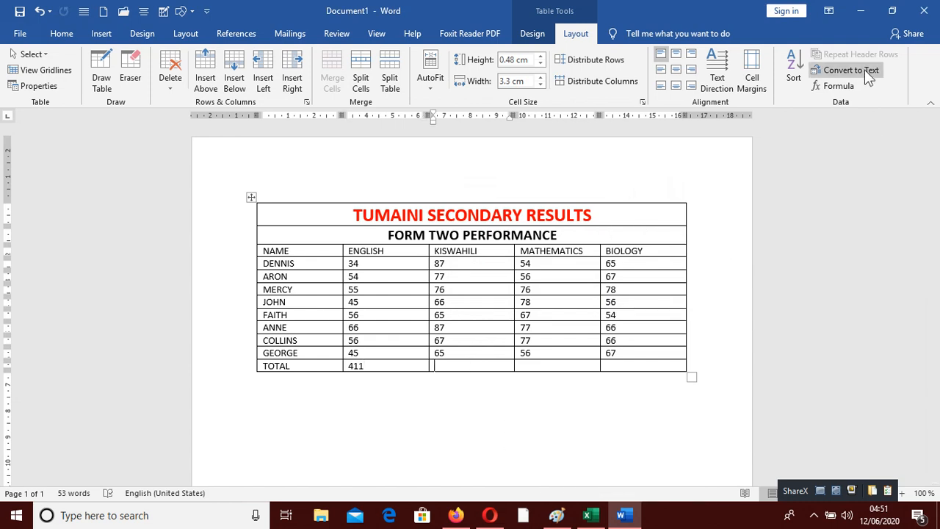
{"action": "left_click", "coordinate": [833, 86]}
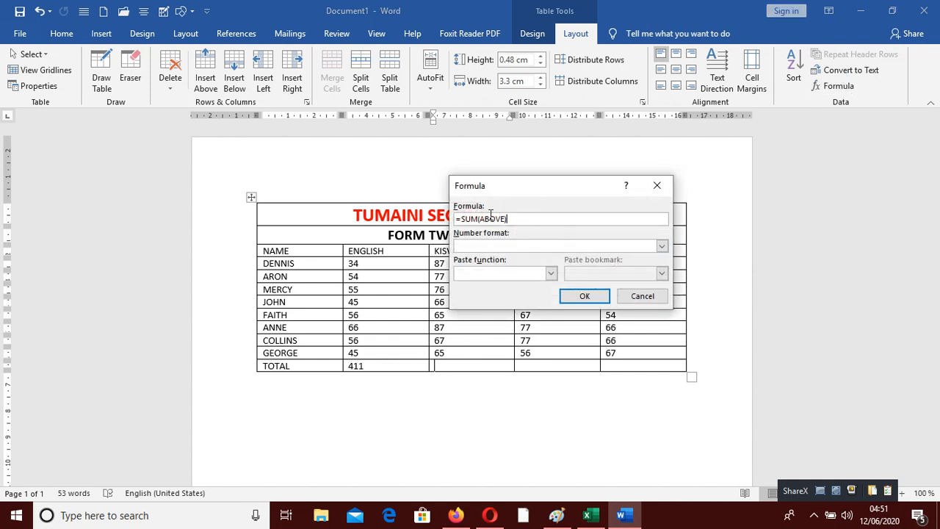
{"action": "left_click", "coordinate": [584, 296]}
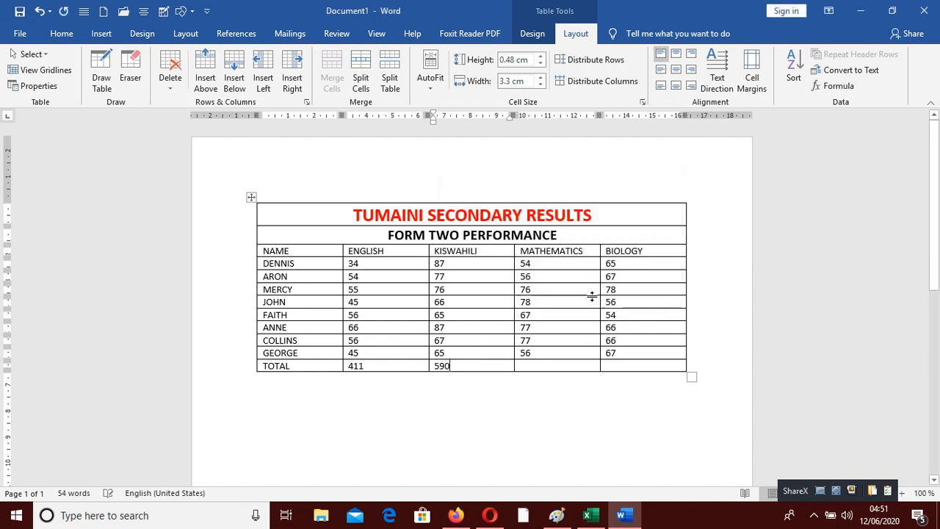
Insert the formula =SUM(ABOVE) in the TOTAL row for the MATHEMATICS and BIOLOGY columns
{"action": "left_click", "coordinate": [564, 375]}
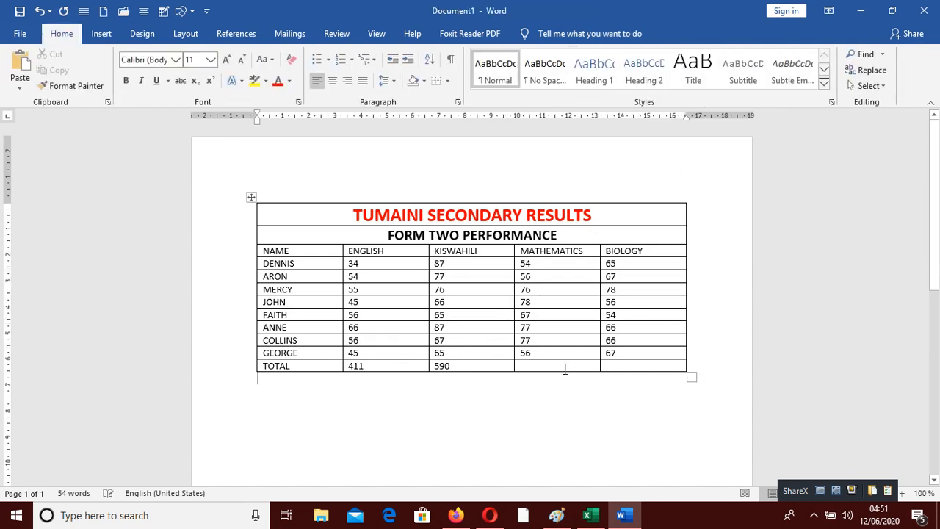
{"action": "left_click", "coordinate": [560, 365]}
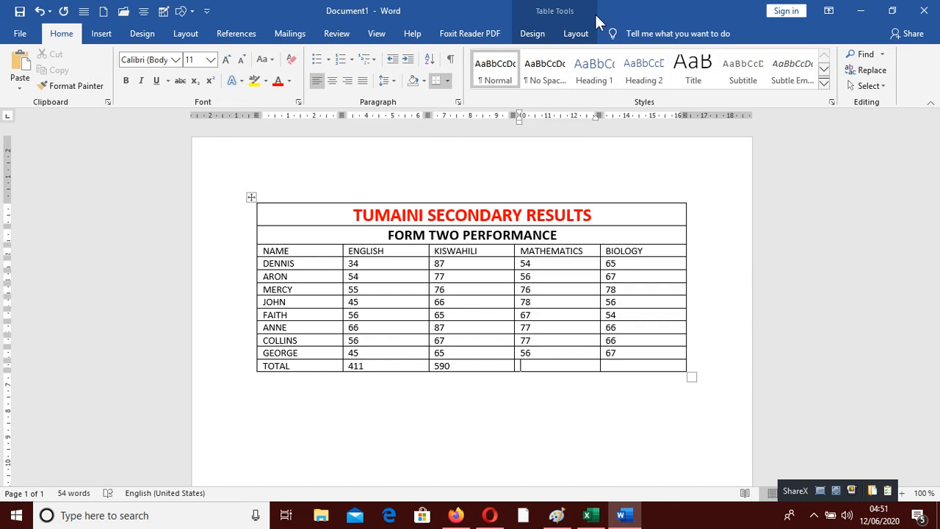
{"action": "left_click", "coordinate": [574, 33]}
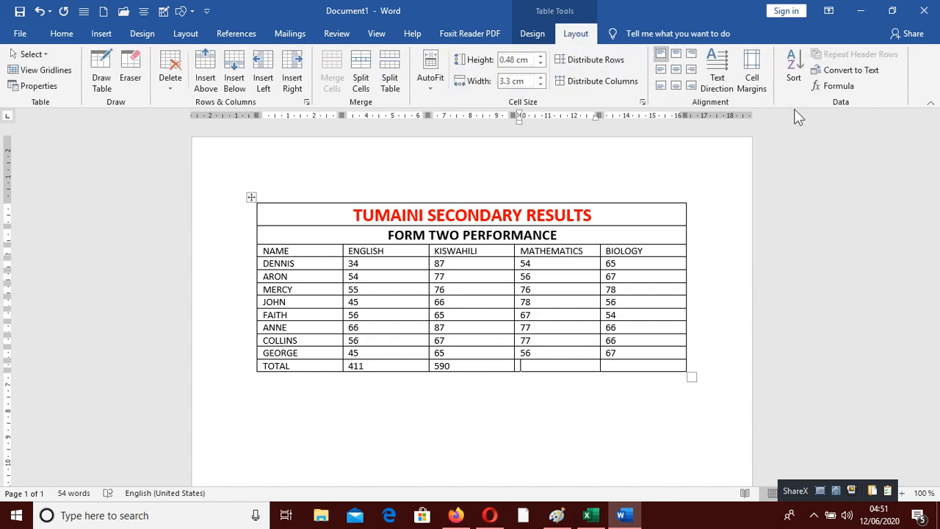
{"action": "left_click", "coordinate": [830, 87]}
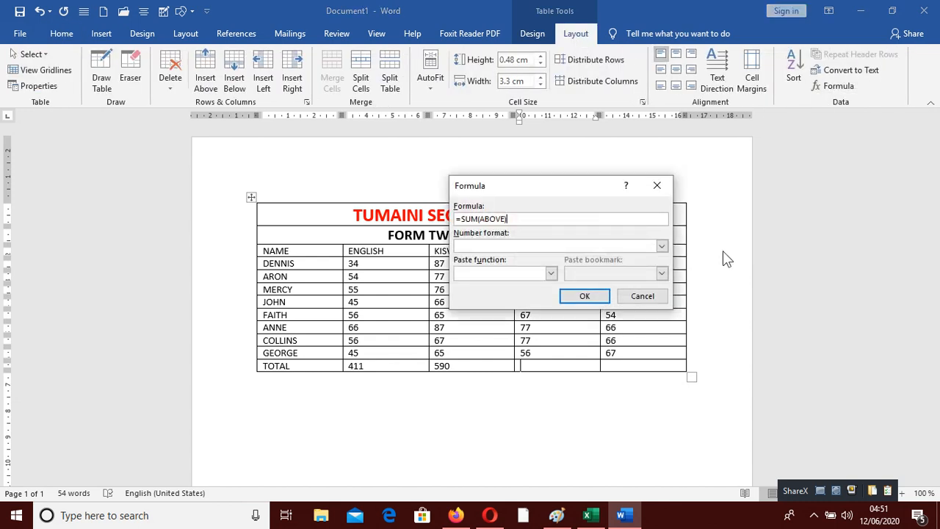
{"action": "left_click", "coordinate": [603, 296]}
{"action": "left_click", "coordinate": [650, 365]}
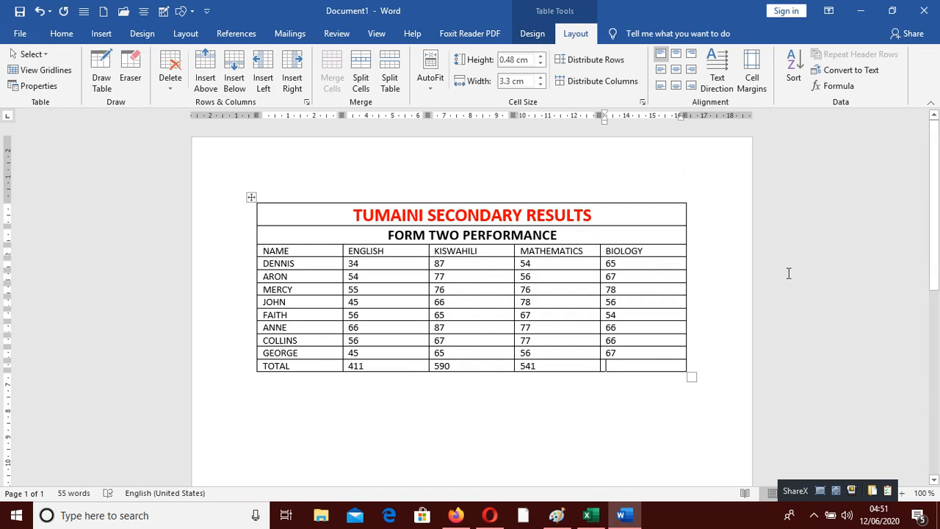
{"action": "left_click", "coordinate": [821, 83]}
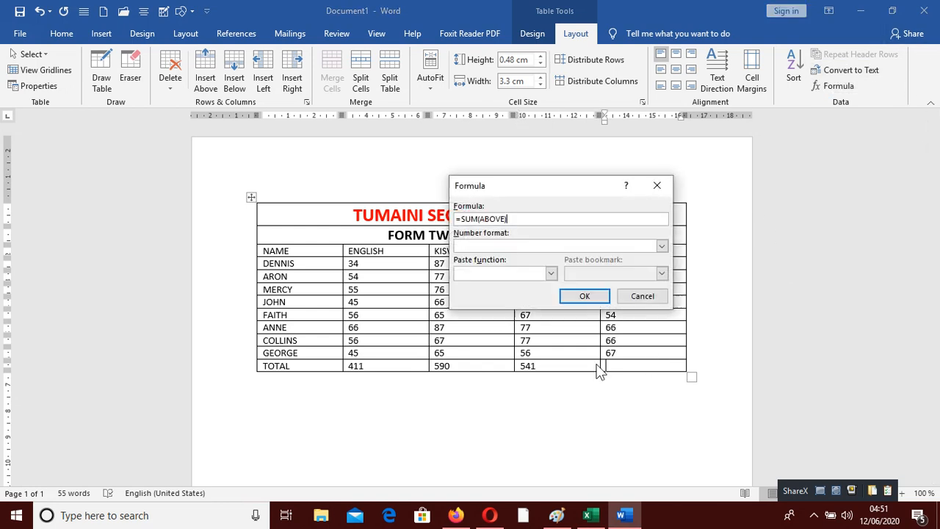
{"action": "left_click", "coordinate": [584, 297]}
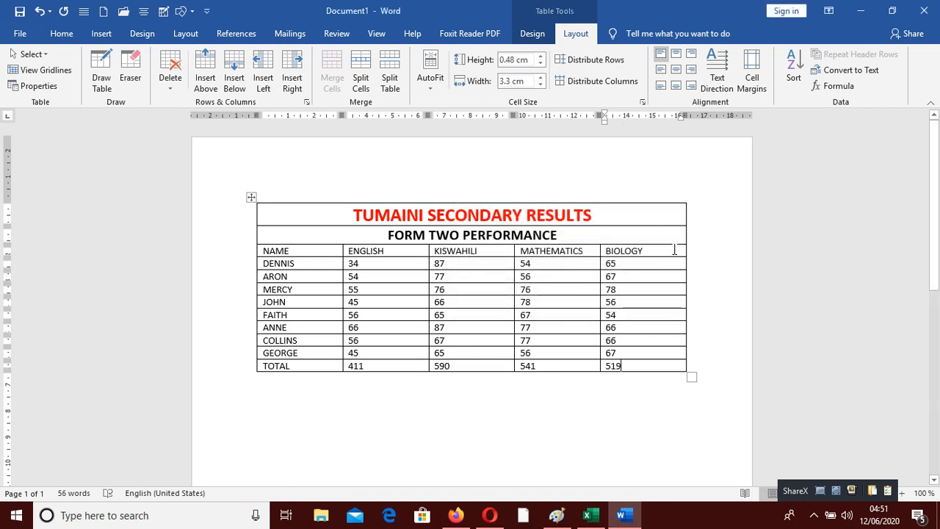
Insert an empty column to the right of the BIOLOGY column across the whole table
{"action": "left_click", "coordinate": [640, 196]}
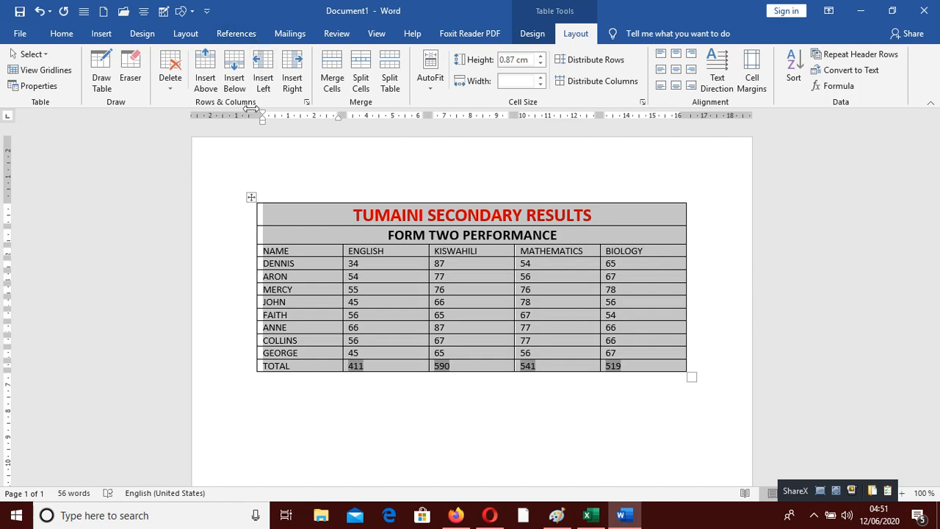
{"action": "left_click", "coordinate": [287, 69]}
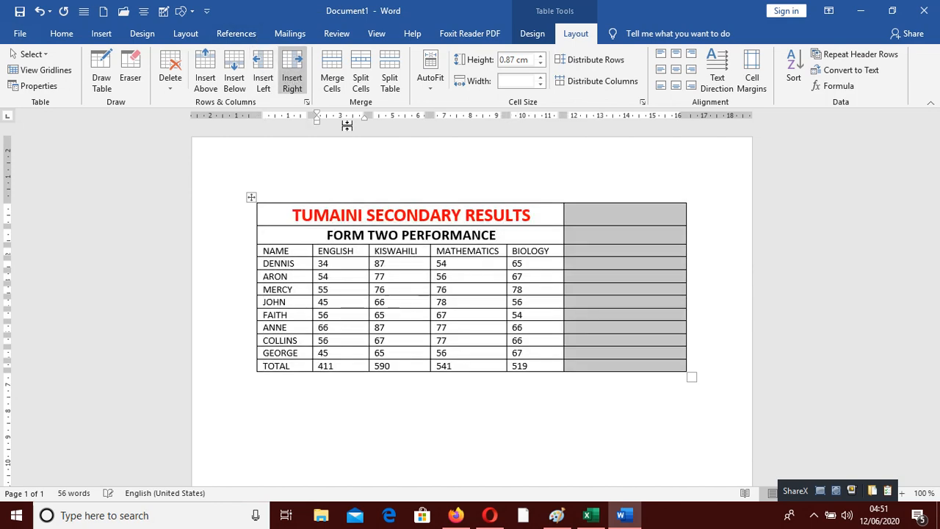
{"action": "left_click", "coordinate": [566, 446]}
Merge the title cell and the subtitle cell each with the empty new-column cell beside it, so both rows span the full table
{"action": "left_click_drag", "start_coordinate": [539, 213], "coordinate": [596, 216]}
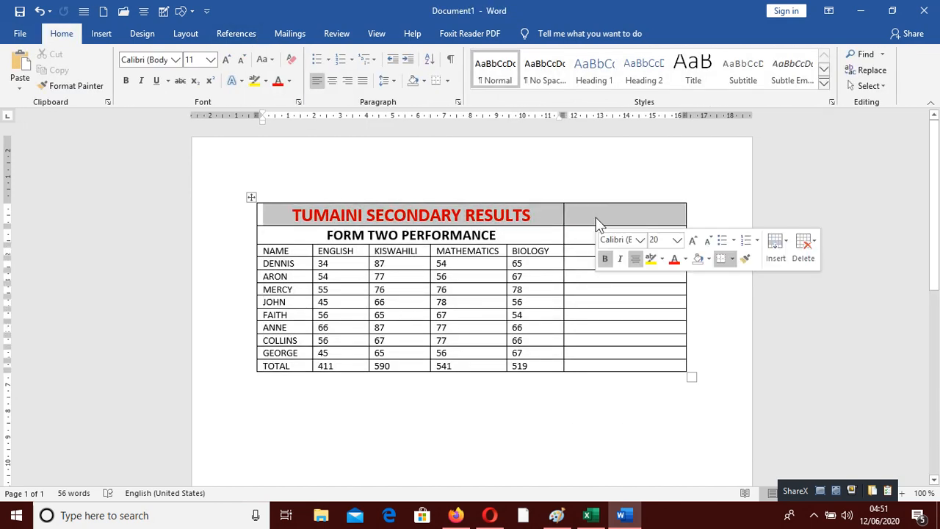
{"action": "left_click", "coordinate": [576, 33]}
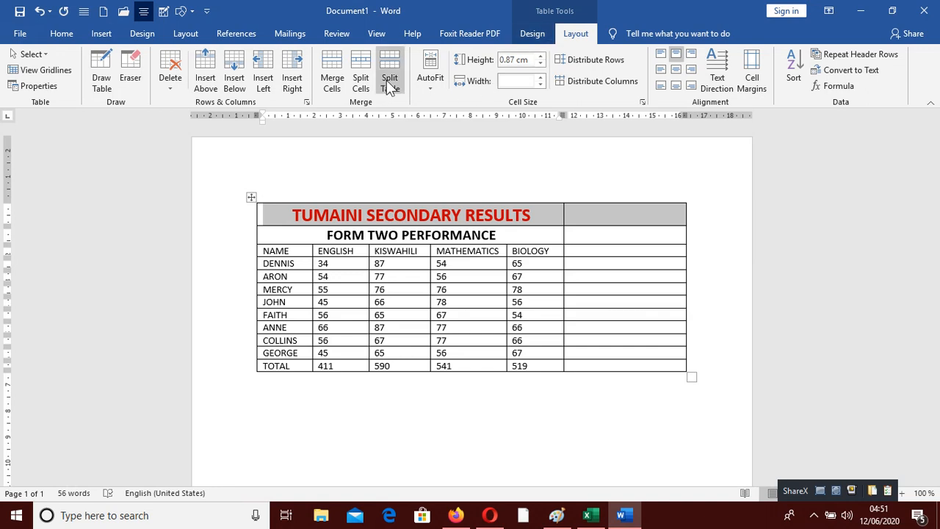
{"action": "left_click", "coordinate": [334, 73]}
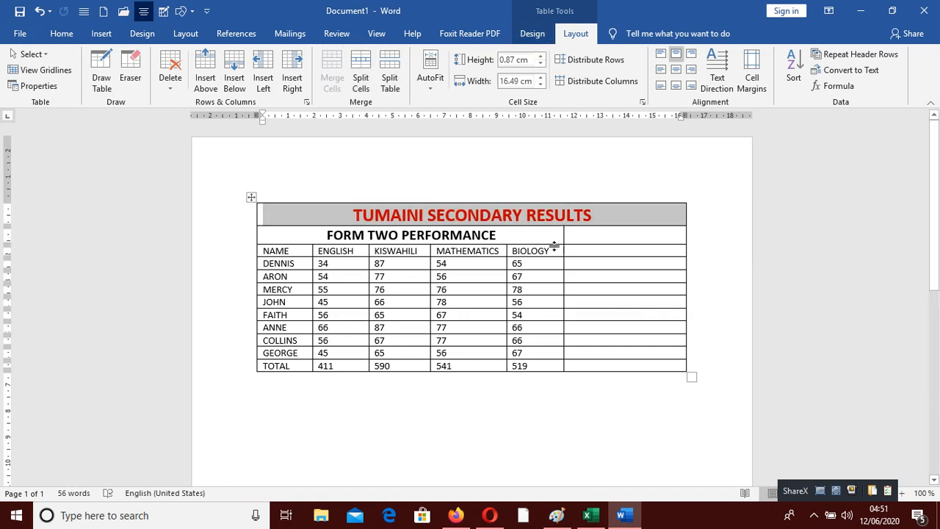
{"action": "left_click_drag", "start_coordinate": [553, 237], "coordinate": [609, 246]}
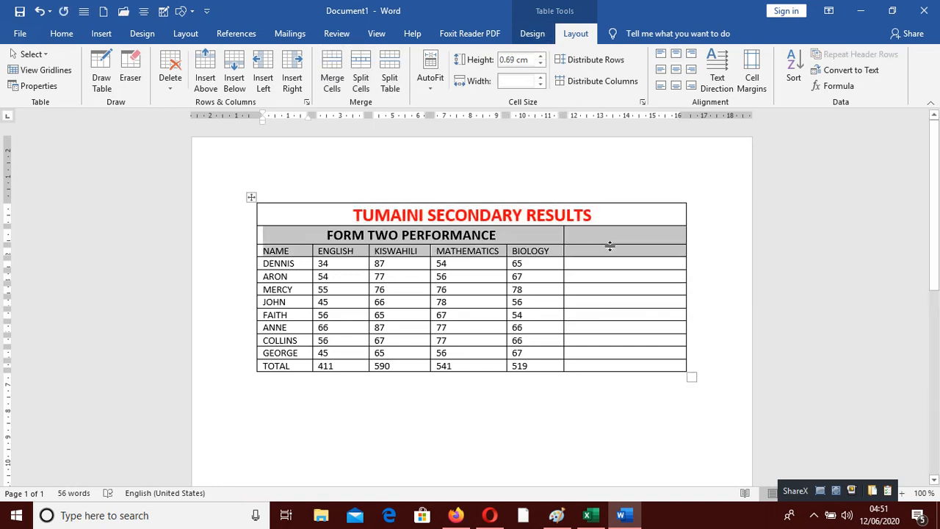
{"action": "left_click_drag", "start_coordinate": [549, 234], "coordinate": [600, 230]}
{"action": "left_click", "coordinate": [332, 73]}
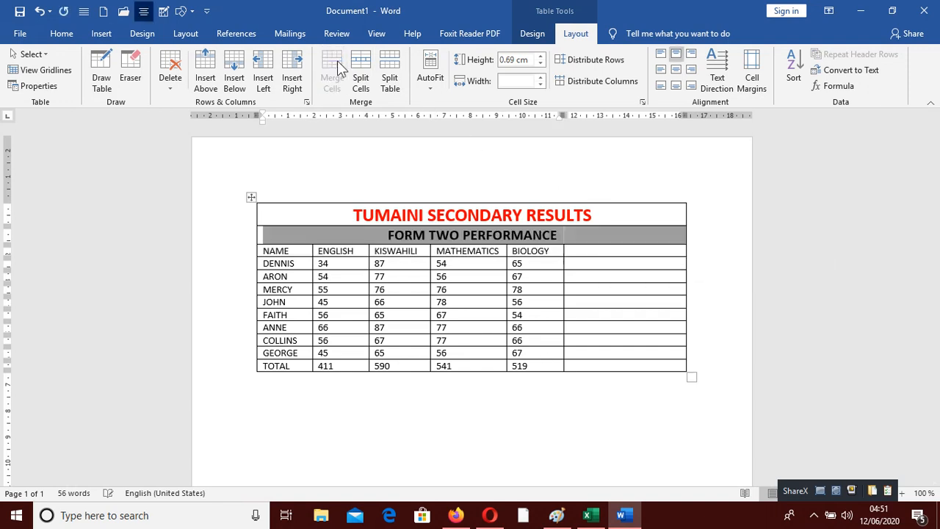
Distribute the table's columns evenly and enter the heading TOTAL for the new last column
{"action": "left_click", "coordinate": [598, 299]}
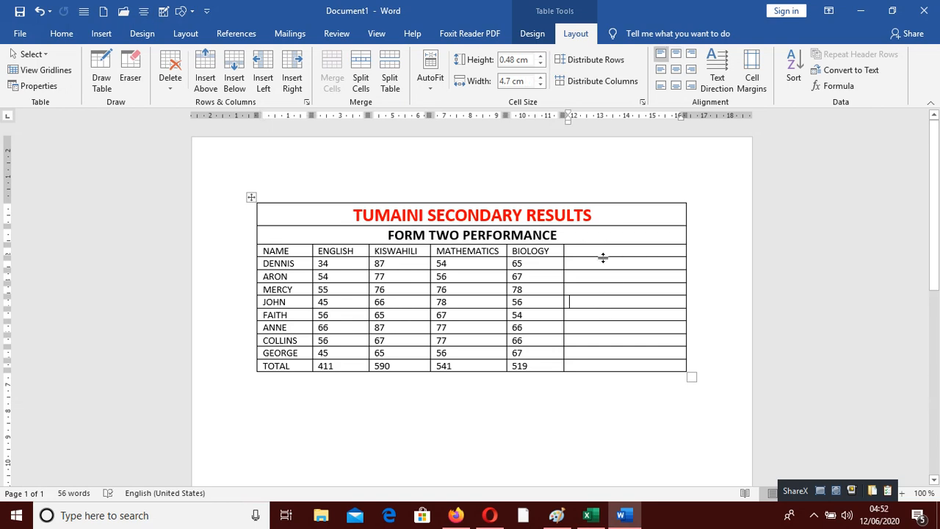
{"action": "left_click", "coordinate": [586, 83]}
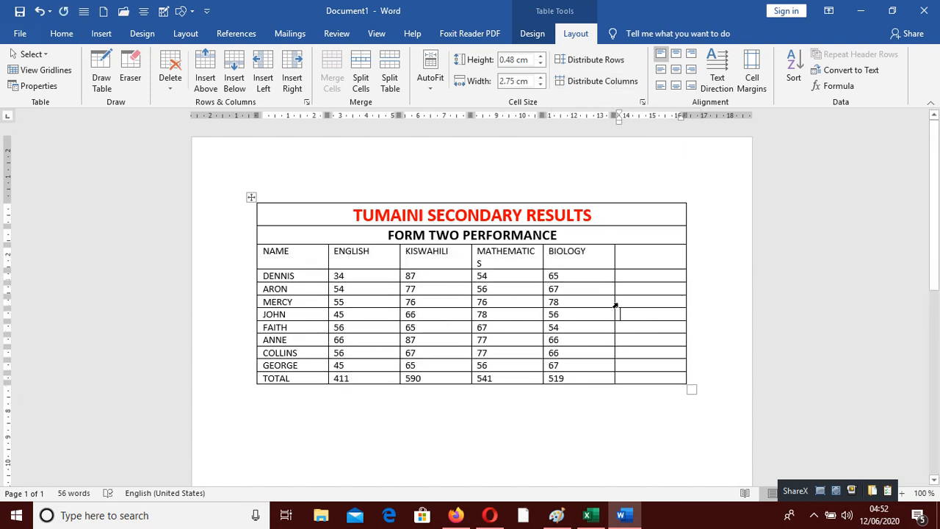
{"action": "left_click", "coordinate": [644, 263]}
{"action": "type", "text": "TOTAL"}
Insert the formula =SUM(LEFT) in the TOTAL column for the first student
{"action": "left_click", "coordinate": [642, 273]}
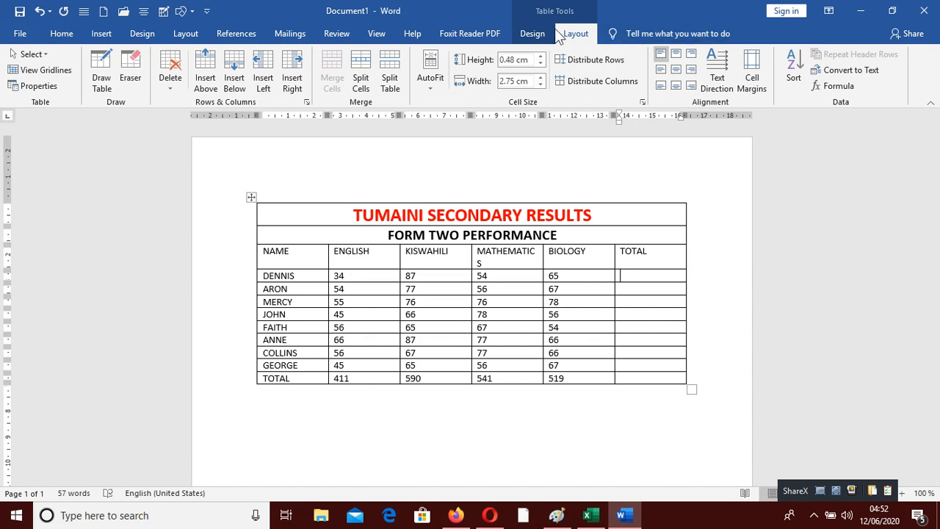
{"action": "left_click", "coordinate": [848, 88]}
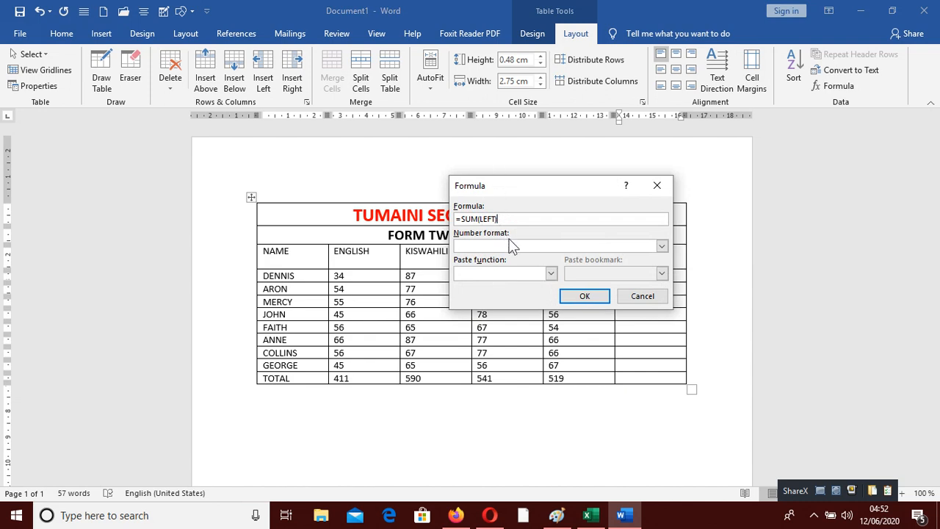
{"action": "left_click", "coordinate": [592, 300]}
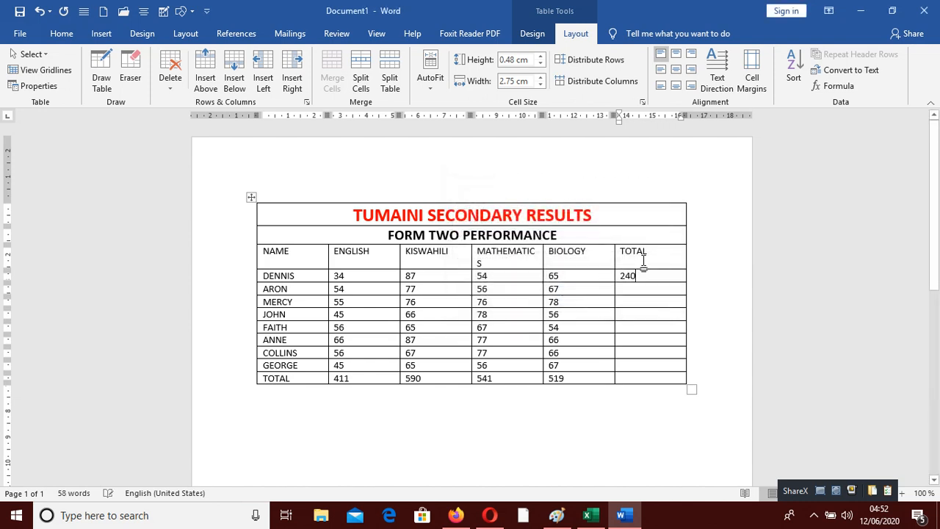
Insert a formula in the second student's TOTAL cell, changing the suggested one to =SUM(LEFT)
{"action": "left_click", "coordinate": [658, 290]}
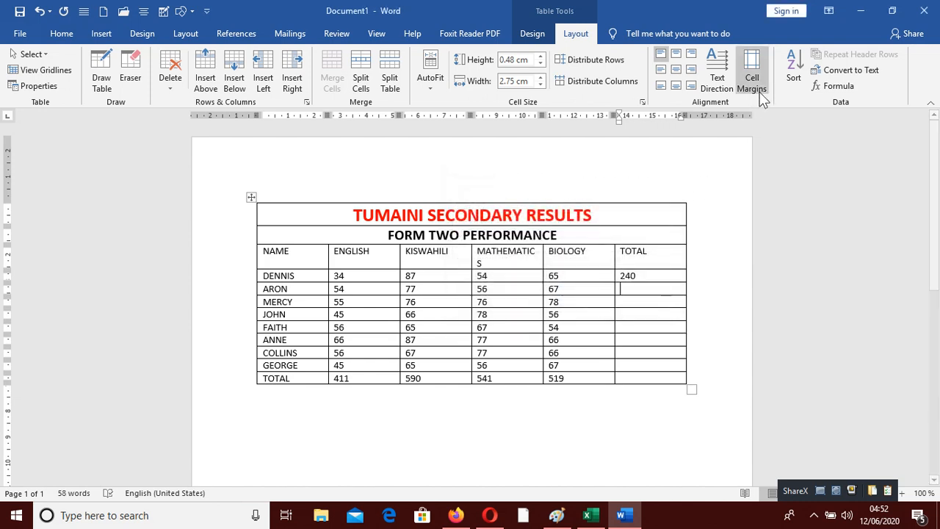
{"action": "left_click", "coordinate": [836, 90]}
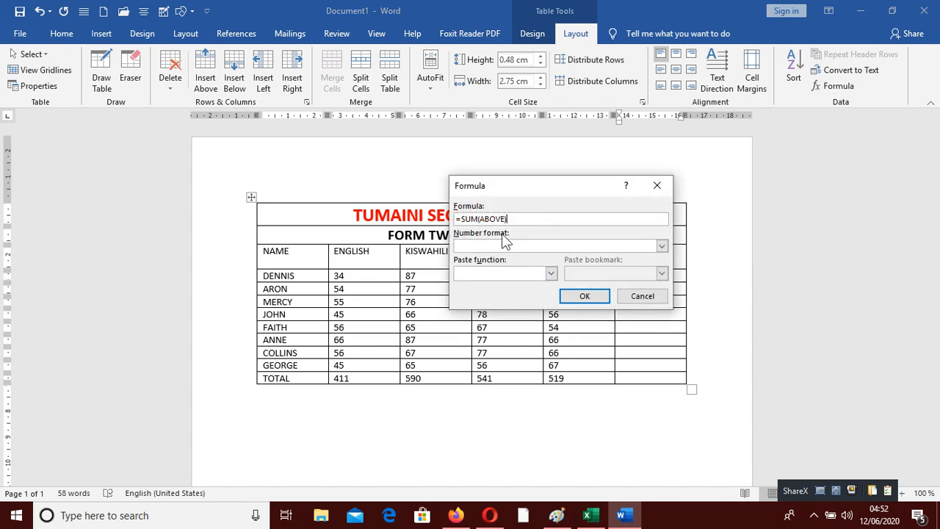
{"action": "key", "text": "BackSpace"}
{"action": "key", "text": "BackSpace"}
{"action": "key", "text": "BackSpace"}
{"action": "key", "text": "BackSpace"}
{"action": "key", "text": "BackSpace"}
{"action": "key", "text": "BackSpace"}
{"action": "type", "text": "LEFT)"}
{"action": "left_click", "coordinate": [577, 294]}
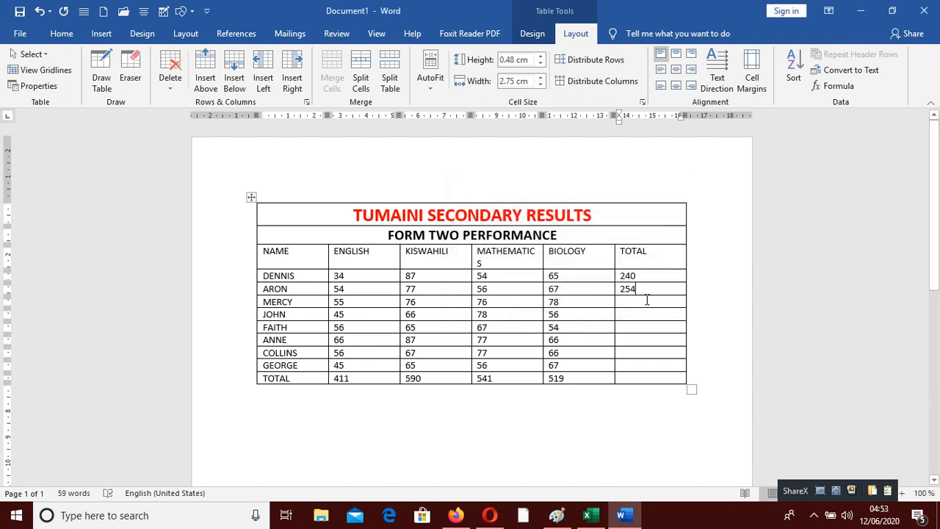
Insert a formula in the third student's TOTAL cell, replacing ABOVE with LEFT so it reads =SUM(LEFT)
{"action": "left_click", "coordinate": [646, 303]}
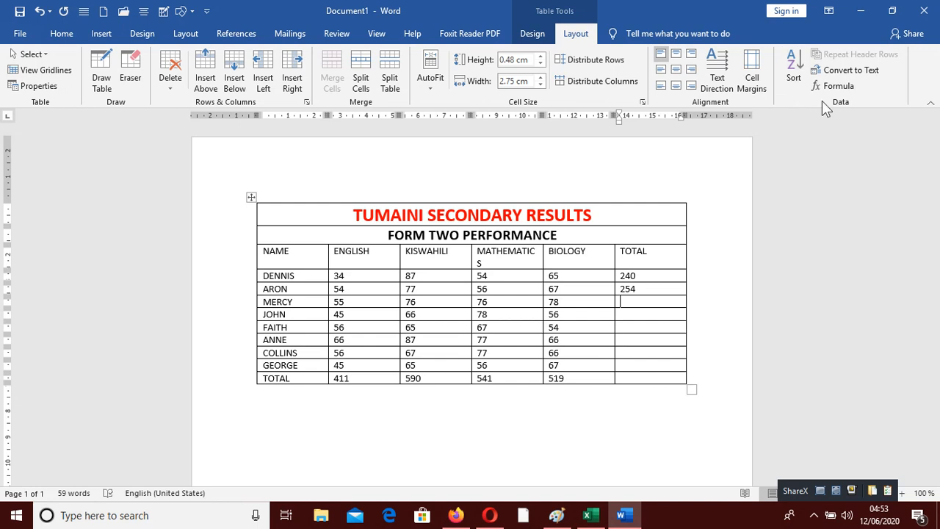
{"action": "left_click", "coordinate": [834, 85]}
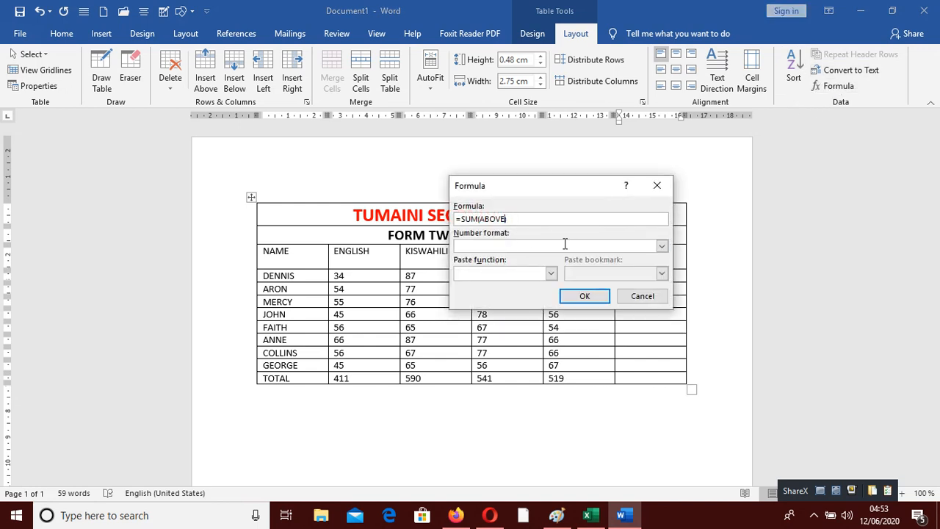
{"action": "key", "text": "BackSpace"}
{"action": "key", "text": "BackSpace"}
{"action": "key", "text": "BackSpace"}
{"action": "key", "text": "BackSpace"}
{"action": "key", "text": "BackSpace"}
{"action": "type", "text": "LEFT"}
{"action": "left_click_drag", "start_coordinate": [504, 218], "coordinate": [434, 222]}
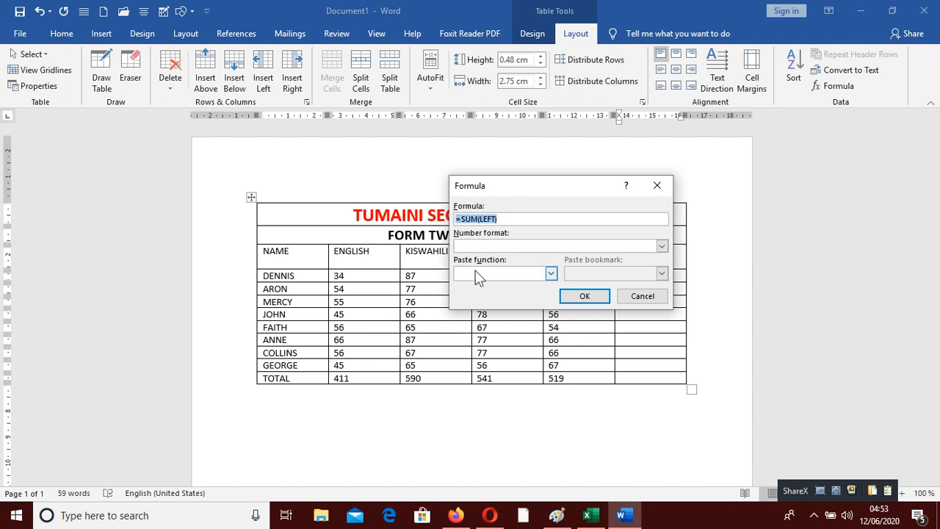
{"action": "left_click", "coordinate": [585, 295]}
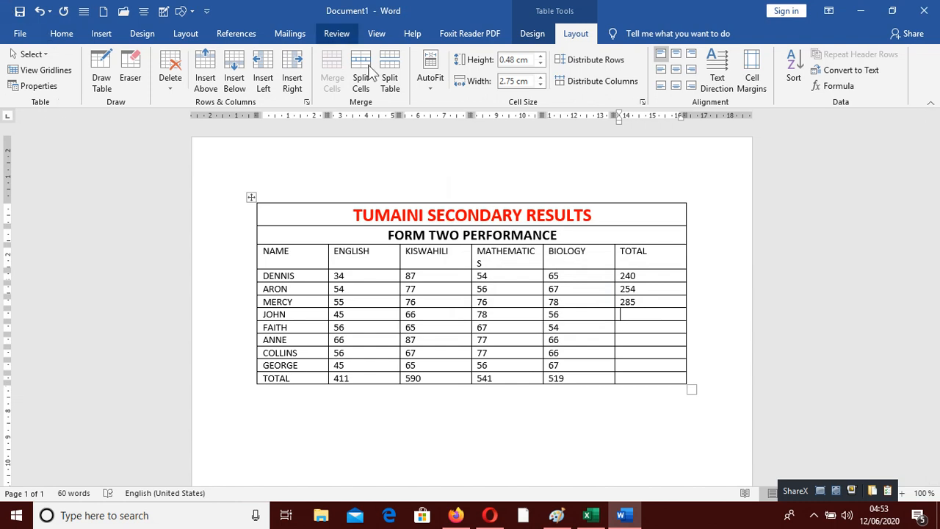
Insert the formula =SUM(LEFT) in the fourth student's TOTAL cell
{"action": "left_click", "coordinate": [842, 86]}
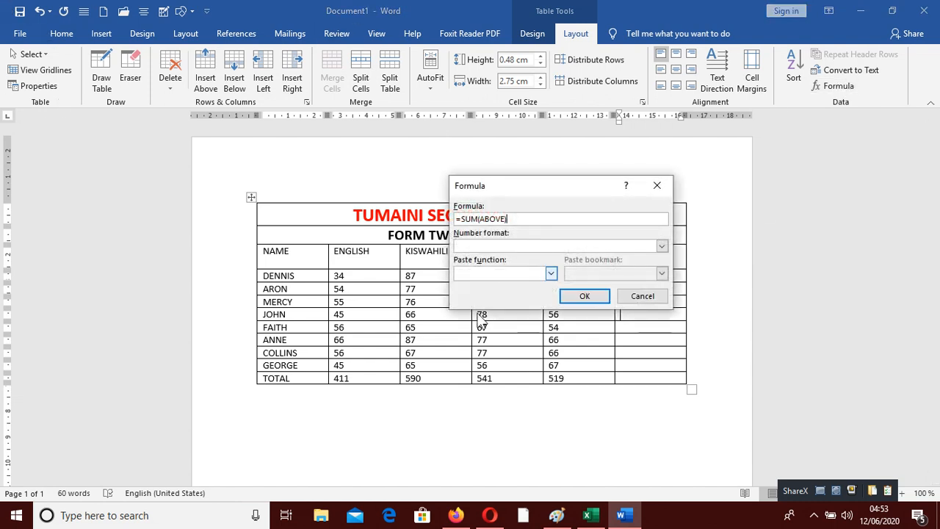
{"action": "left_click_drag", "start_coordinate": [518, 218], "coordinate": [267, 181]}
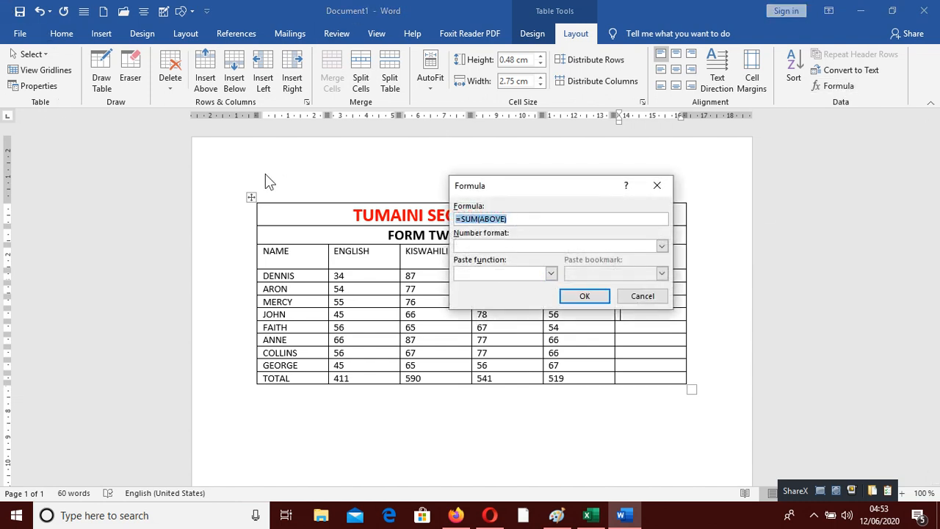
{"action": "type", "text": "=SUM(LEFT)"}
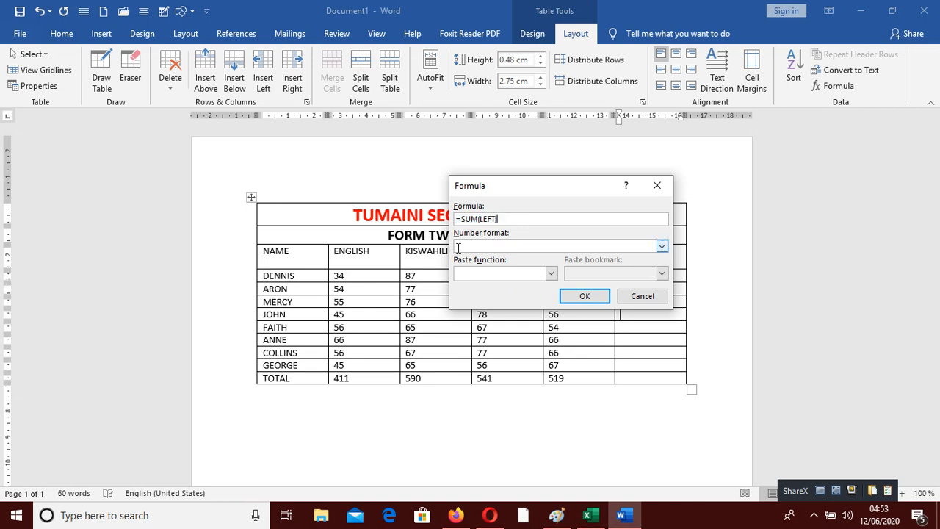
{"action": "left_click", "coordinate": [600, 295]}
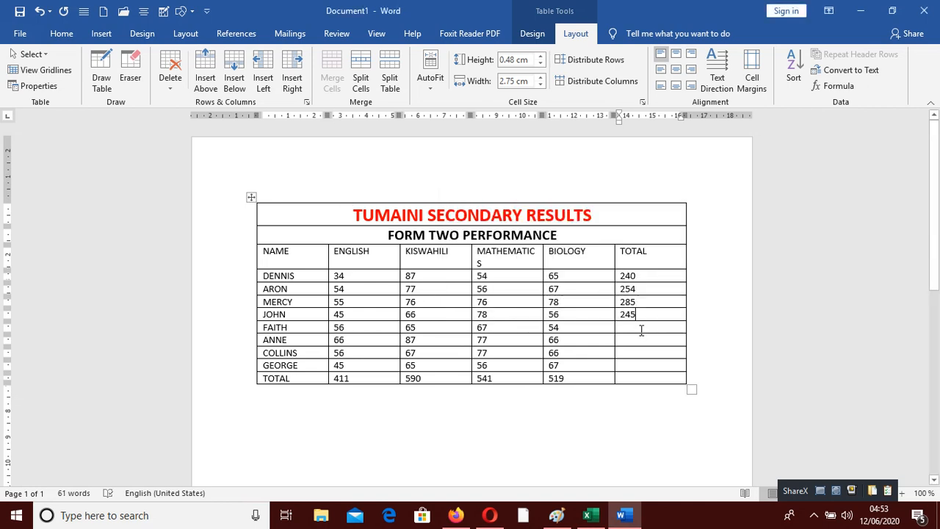
Insert the formula =SUM(LEFT) in the fifth student's TOTAL cell
{"action": "left_click", "coordinate": [639, 330]}
{"action": "left_click", "coordinate": [834, 86]}
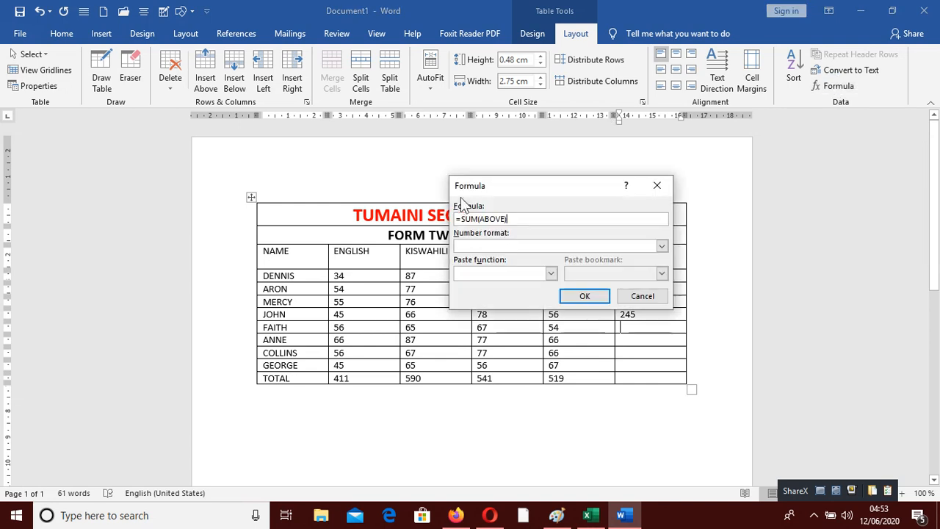
{"action": "left_click_drag", "start_coordinate": [509, 219], "coordinate": [358, 196]}
{"action": "type", "text": "=SUM(LEFT)"}
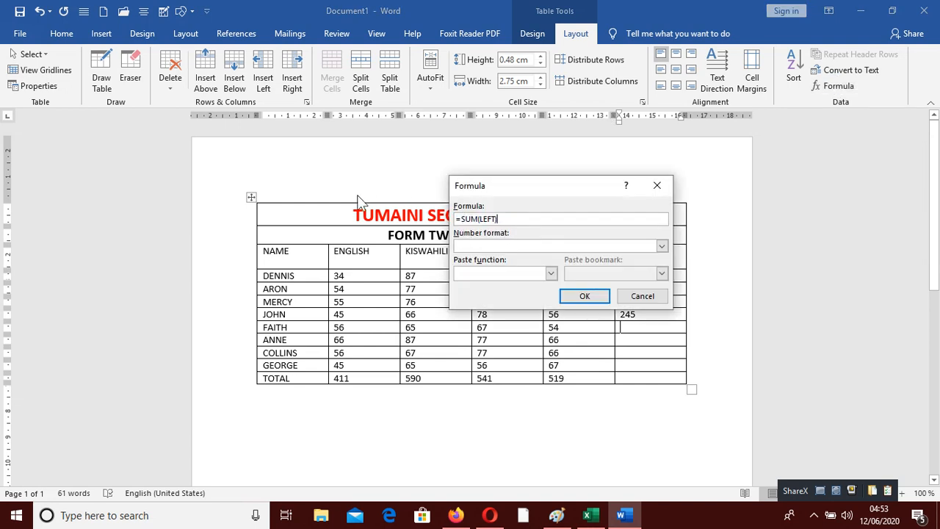
{"action": "left_click", "coordinate": [598, 296]}
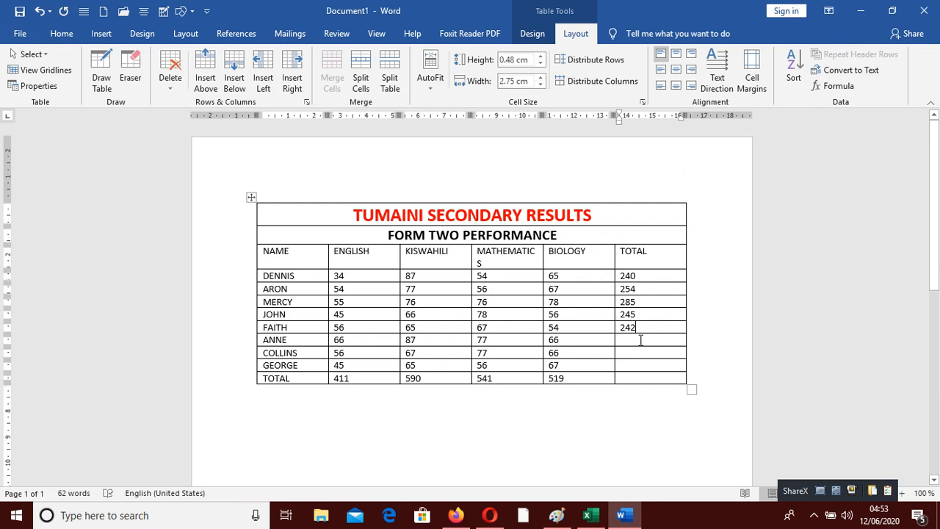
Insert the formula =SUM(LEFT) in the sixth student's TOTAL cell
{"action": "left_click", "coordinate": [637, 340]}
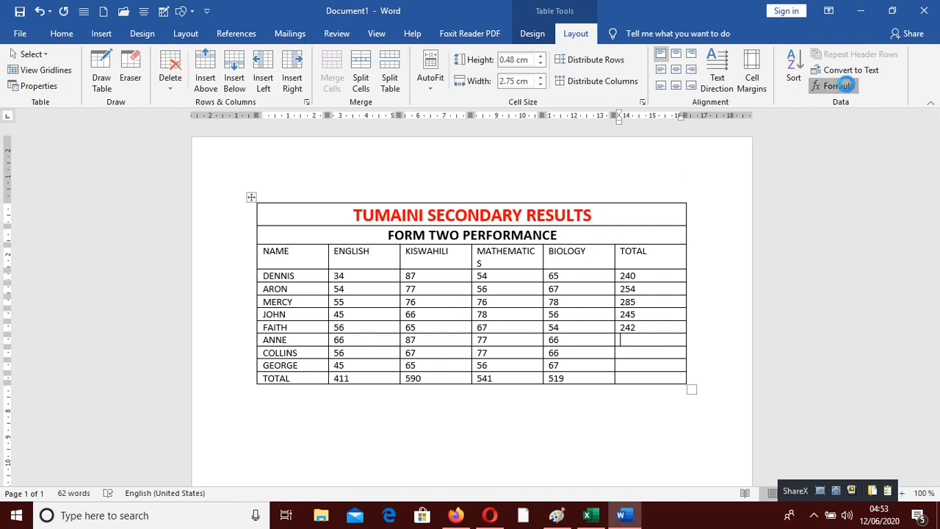
{"action": "left_click", "coordinate": [837, 86]}
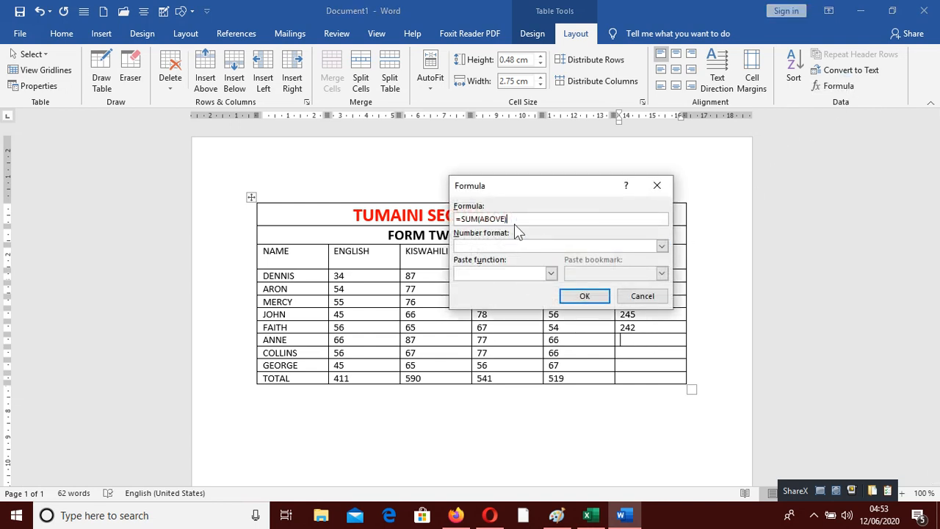
{"action": "left_click_drag", "start_coordinate": [521, 219], "coordinate": [373, 219]}
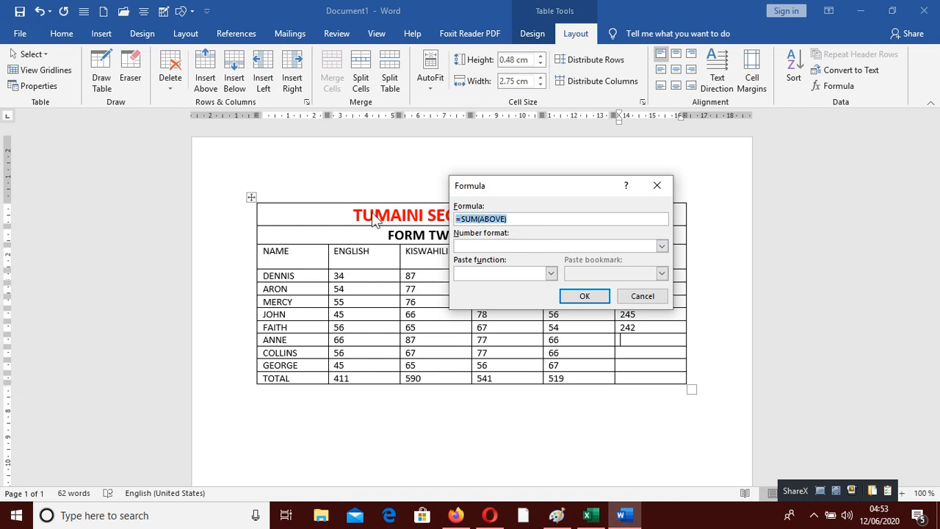
{"action": "type", "text": "=SUM(LEFT)"}
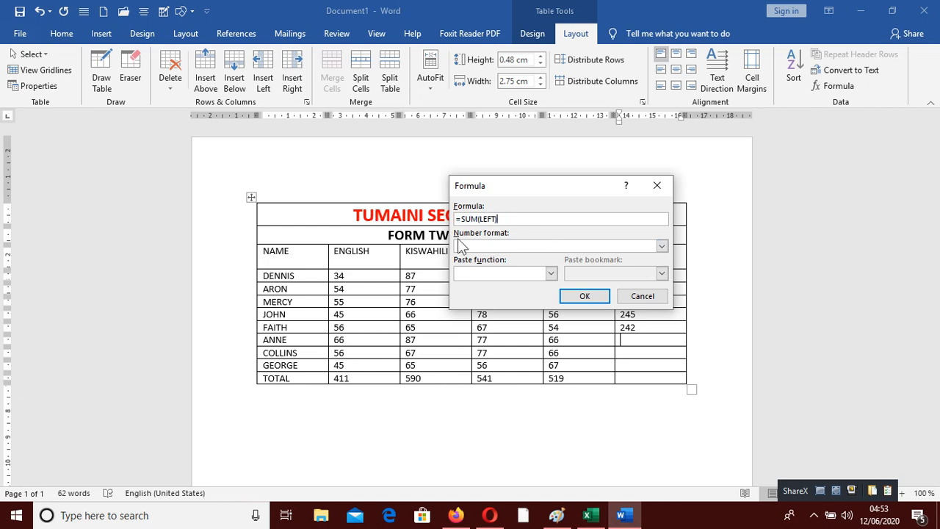
{"action": "left_click", "coordinate": [572, 295]}
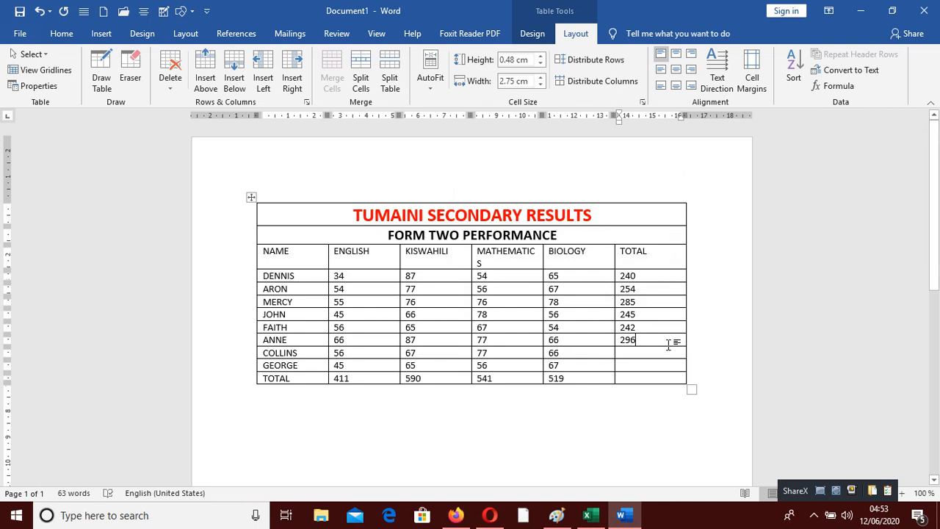
Insert the formula =SUM(LEFT) in the seventh student's TOTAL cell
{"action": "left_click", "coordinate": [640, 353]}
{"action": "left_click", "coordinate": [829, 82]}
{"action": "left_click_drag", "start_coordinate": [519, 218], "coordinate": [216, 168]}
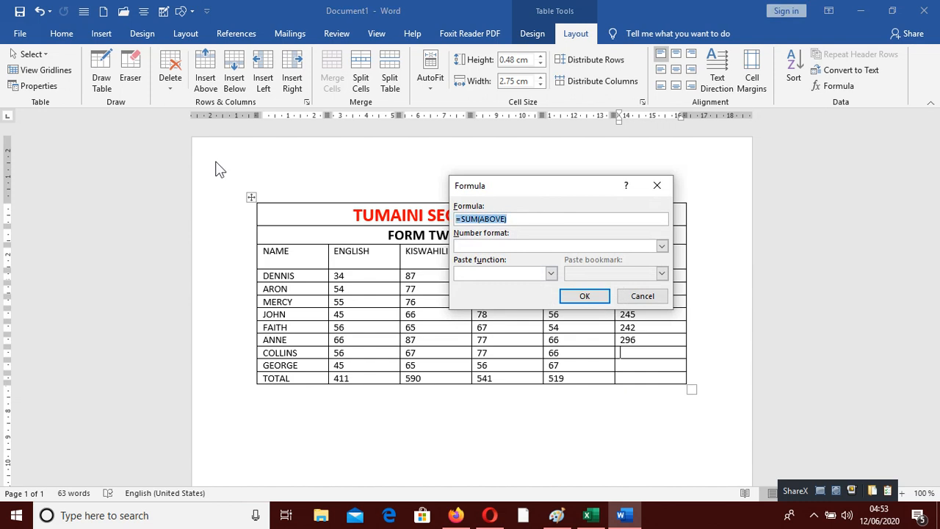
{"action": "type", "text": "=SUM(LEFT)"}
{"action": "left_click", "coordinate": [582, 297]}
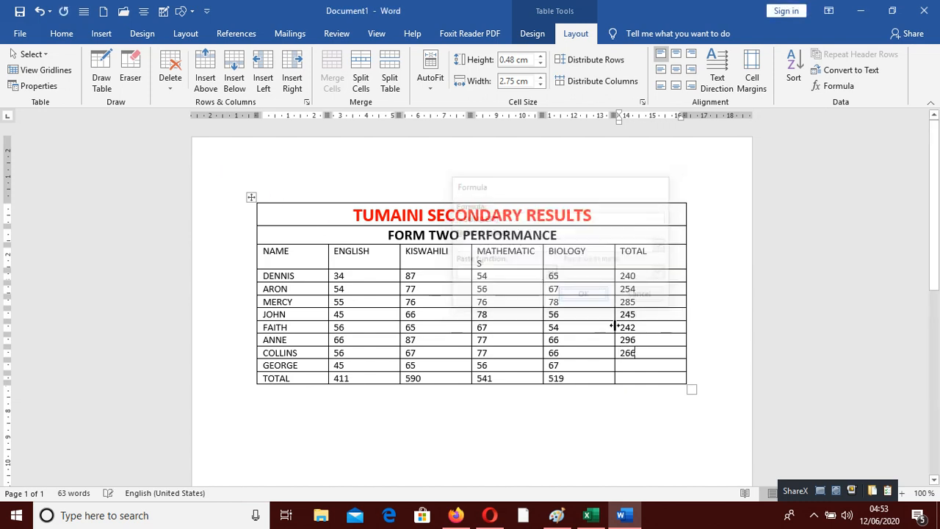
Insert the formula =SUM(LEFT) in the eighth and last student's TOTAL cell
{"action": "key", "text": "Down"}
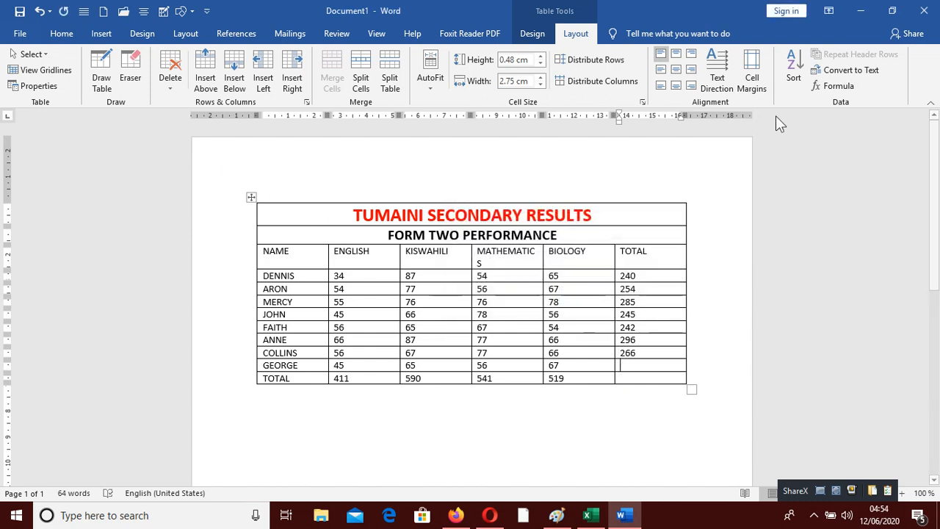
{"action": "left_click", "coordinate": [829, 86]}
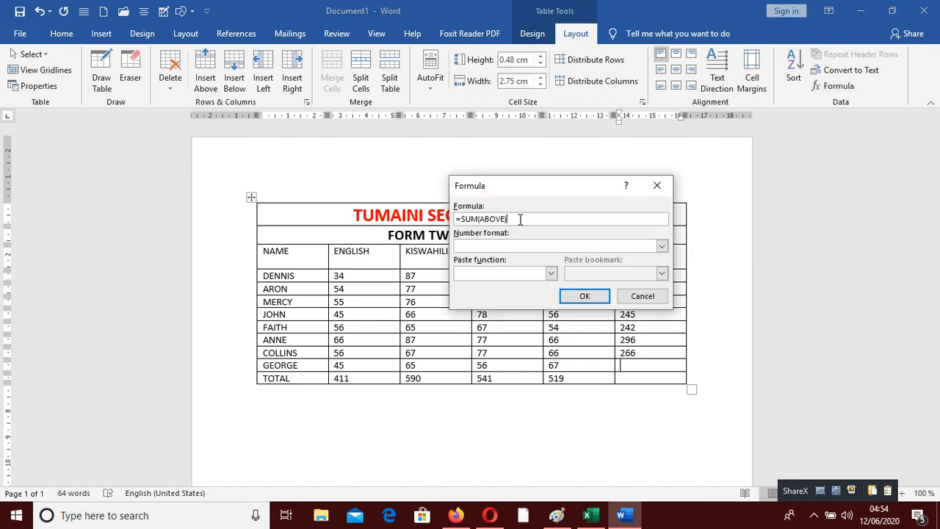
{"action": "left_click_drag", "start_coordinate": [519, 219], "coordinate": [352, 214]}
{"action": "type", "text": "=SUM(LEFT)"}
{"action": "left_click", "coordinate": [587, 299]}
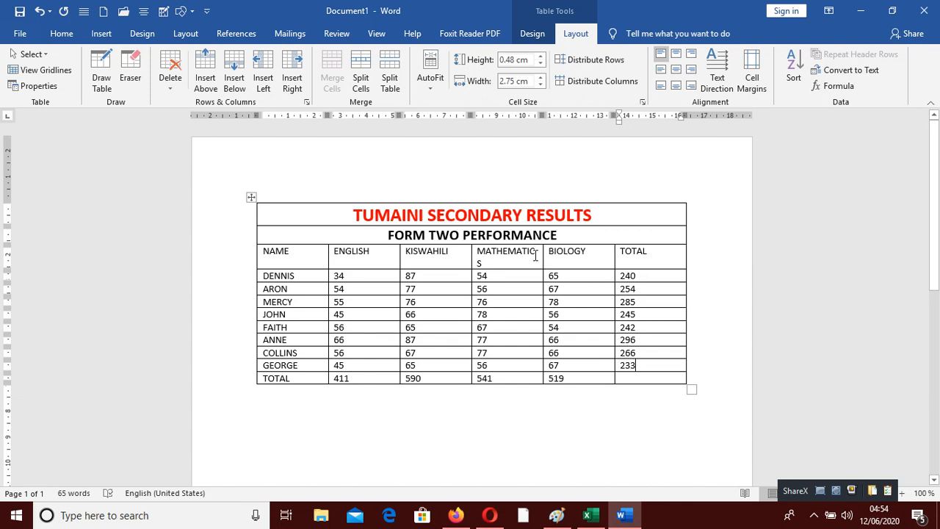
Widen the MATHEMATICS column into the BIOLOGY column so its heading fits on one line
{"action": "left_click", "coordinate": [562, 277]}
{"action": "left_click_drag", "start_coordinate": [541, 260], "coordinate": [557, 251]}
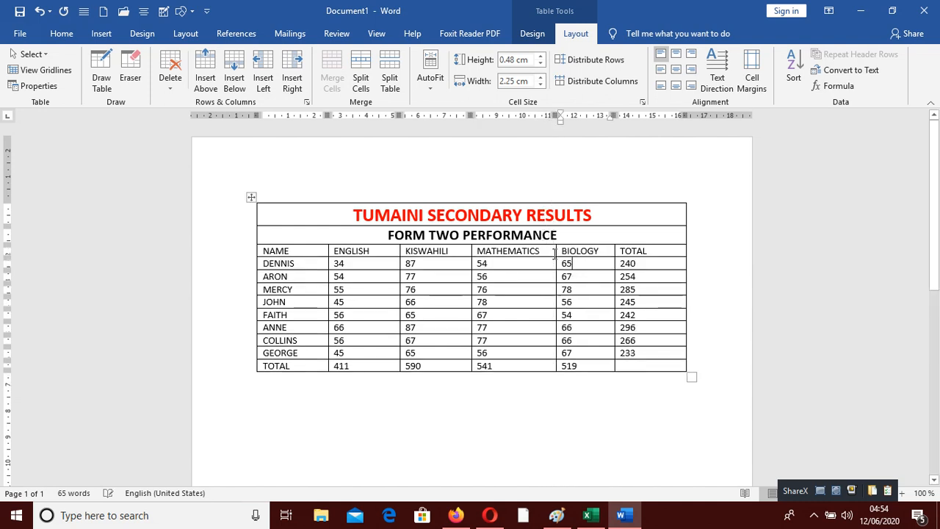
{"action": "left_click", "coordinate": [504, 439]}
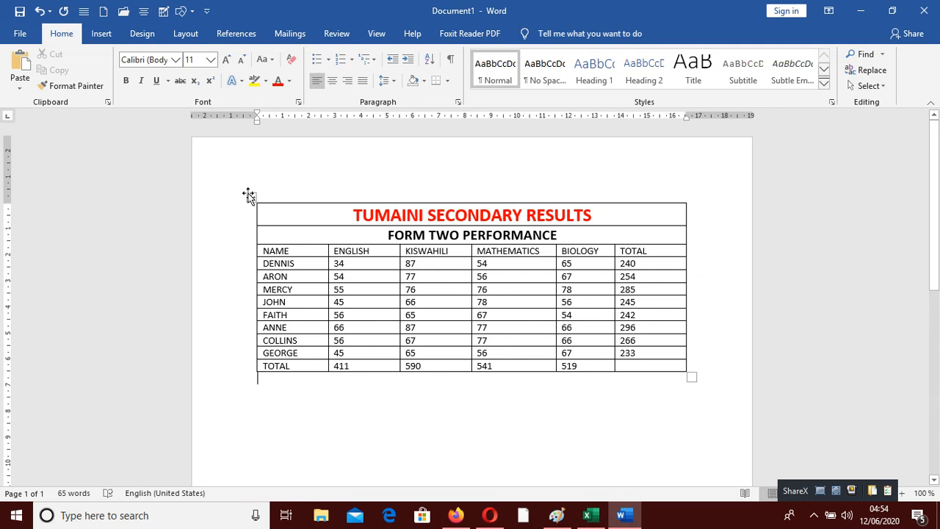
Try a blue grid table style with a dark header row and first column on the whole table
{"action": "left_click", "coordinate": [249, 196]}
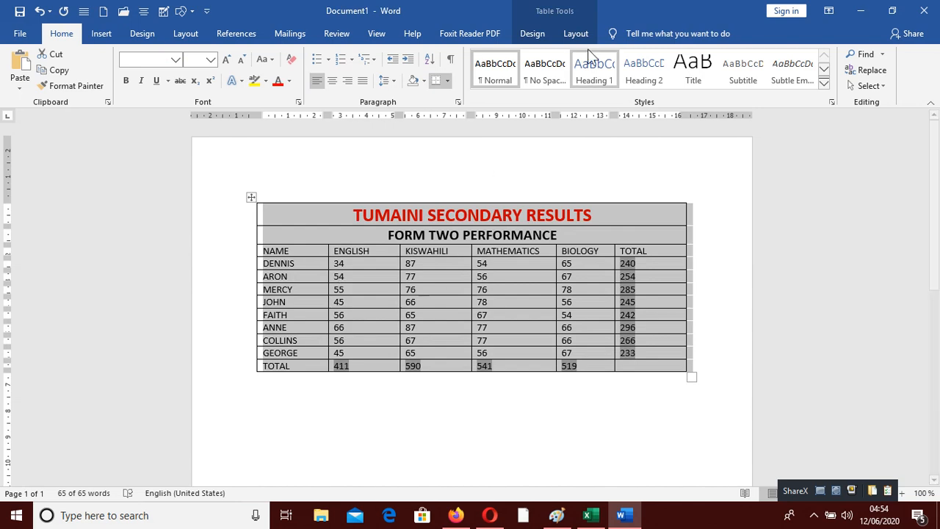
{"action": "left_click", "coordinate": [532, 34]}
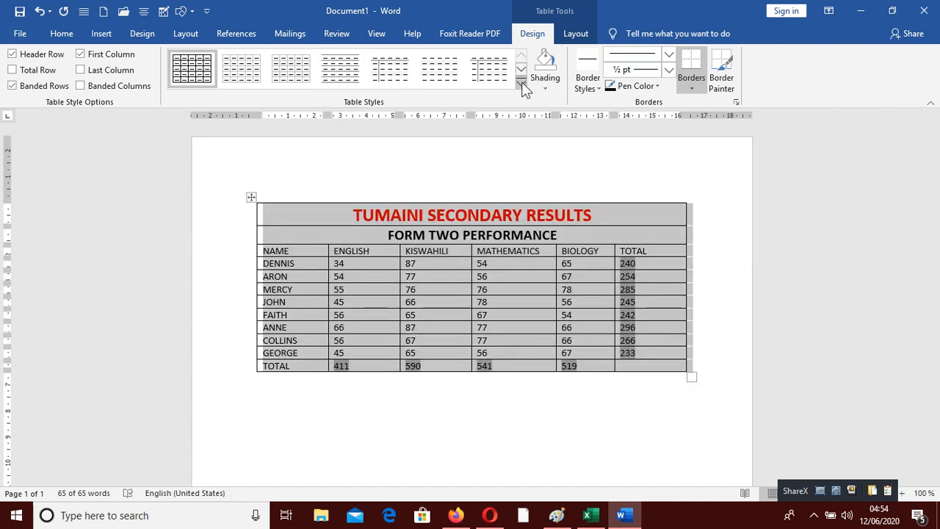
{"action": "left_click", "coordinate": [521, 85]}
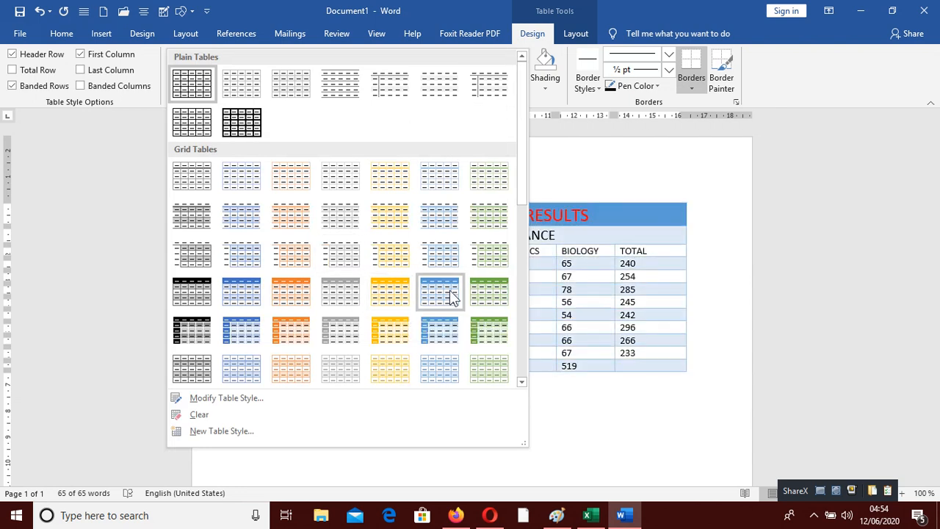
{"action": "left_click", "coordinate": [438, 334]}
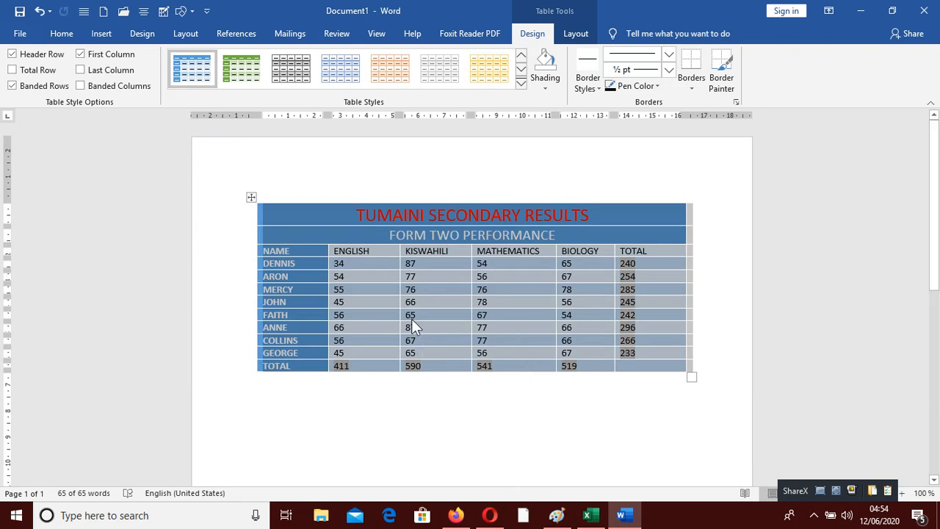
Look through the list table styles without choosing one and undo the applied blue table style
{"action": "left_click", "coordinate": [251, 196]}
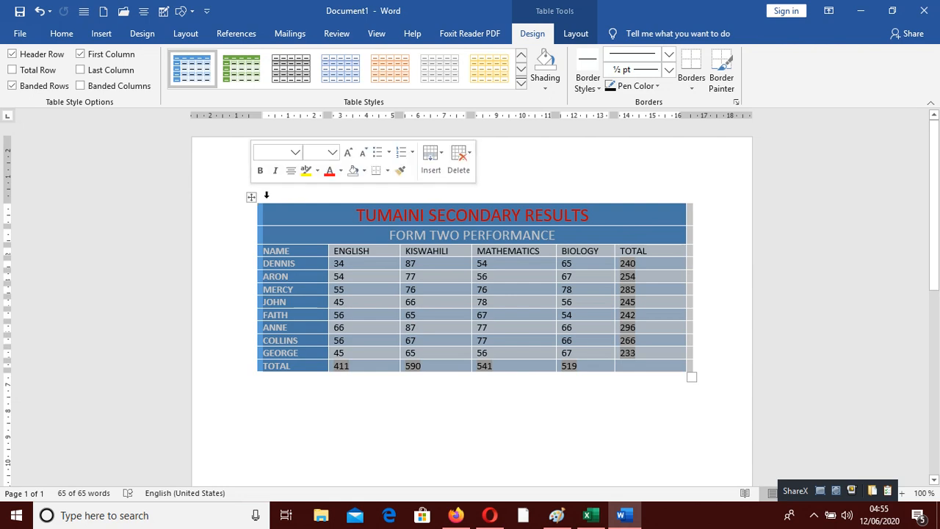
{"action": "left_click", "coordinate": [521, 82]}
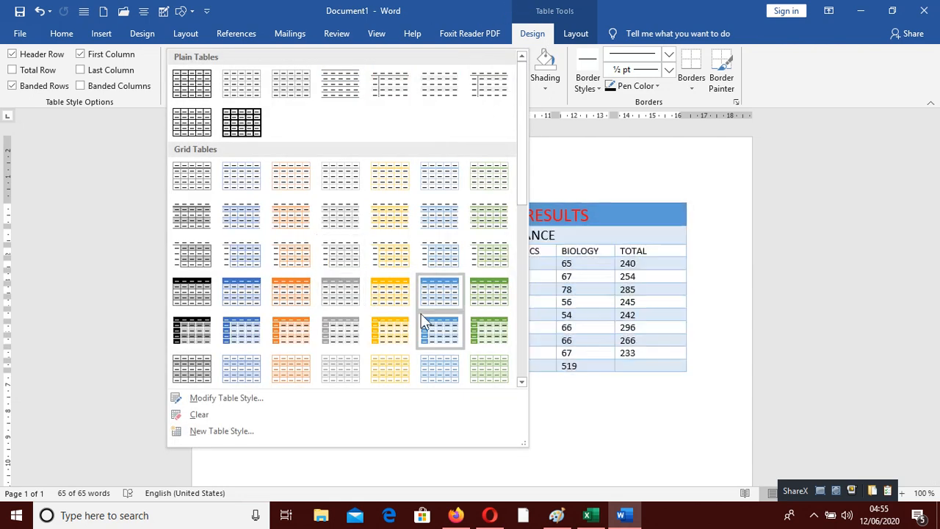
{"action": "scroll", "coordinate": [421, 313], "scroll_direction": "down", "scroll_amount": 5}
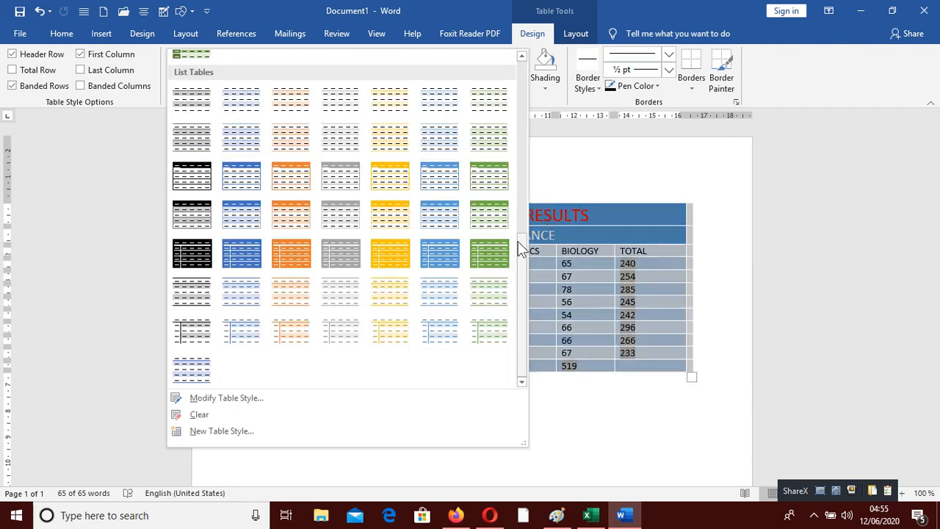
{"action": "left_click_drag", "start_coordinate": [518, 241], "coordinate": [517, 290]}
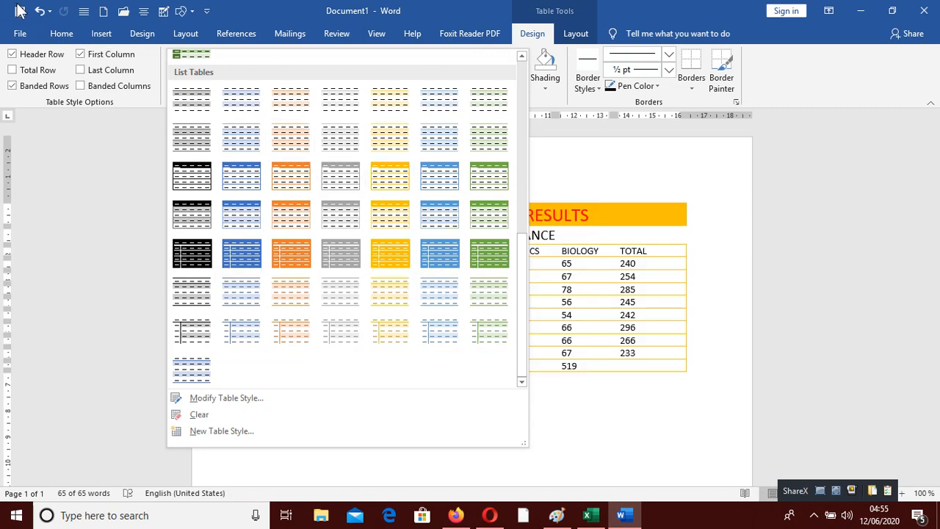
{"action": "left_click", "coordinate": [43, 12]}
{"action": "left_click", "coordinate": [42, 12]}
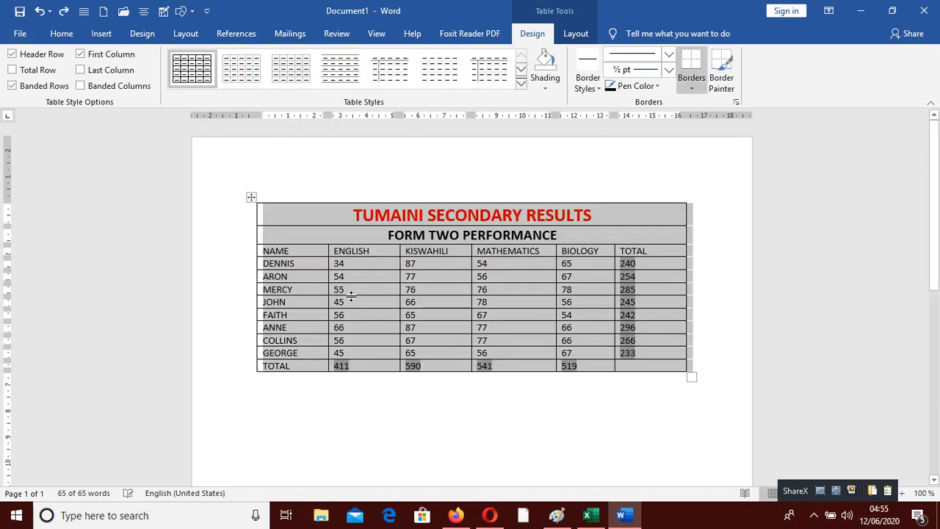
Start modifying the whole table's Table Grid style and base it on Table Grid 1
{"action": "left_click", "coordinate": [521, 83]}
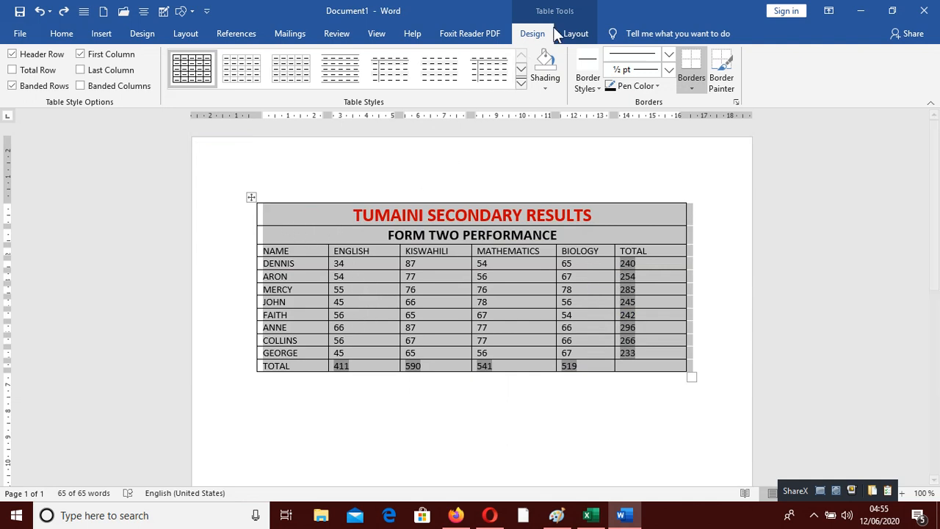
{"action": "left_click", "coordinate": [521, 85]}
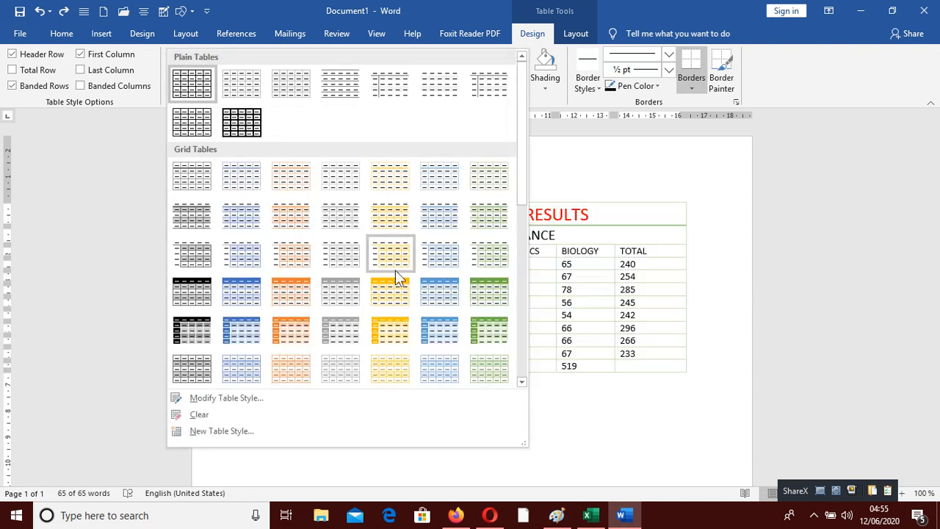
{"action": "left_click", "coordinate": [219, 400]}
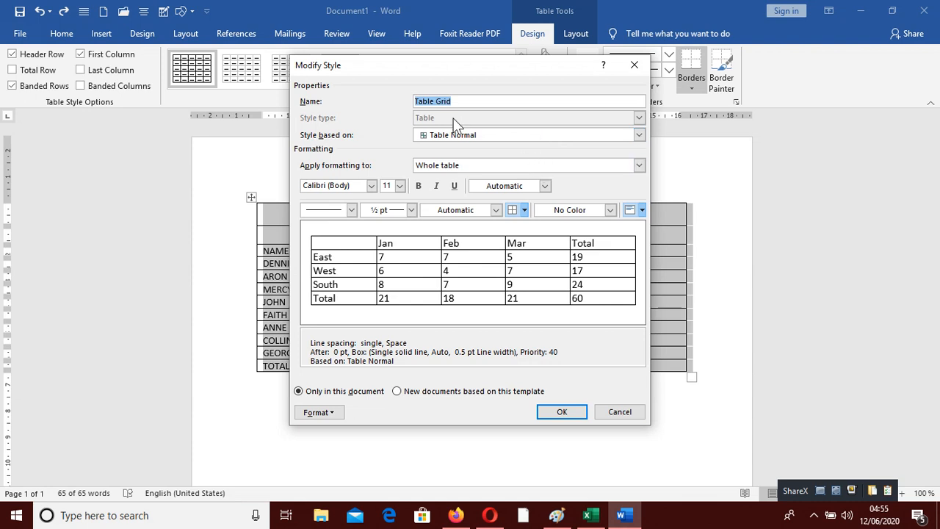
{"action": "left_click", "coordinate": [517, 137]}
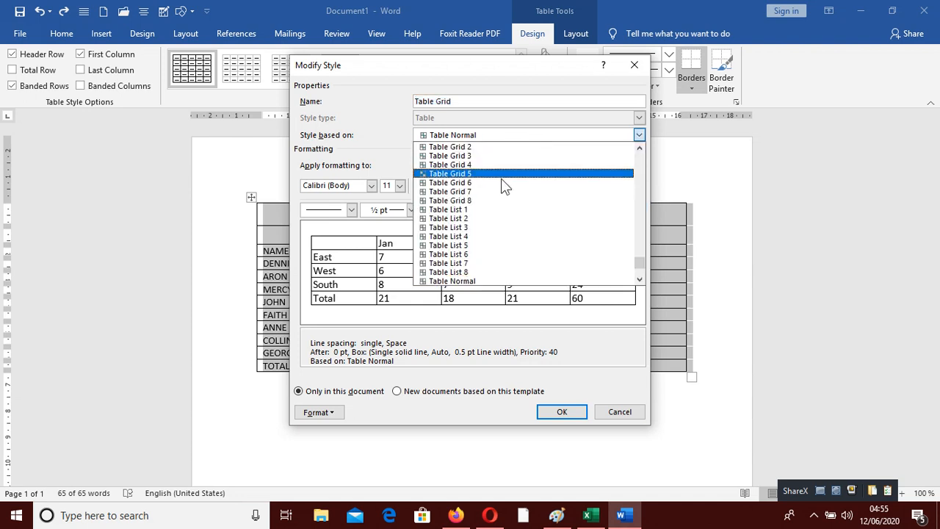
{"action": "scroll", "coordinate": [478, 168], "scroll_direction": "up", "scroll_amount": 2}
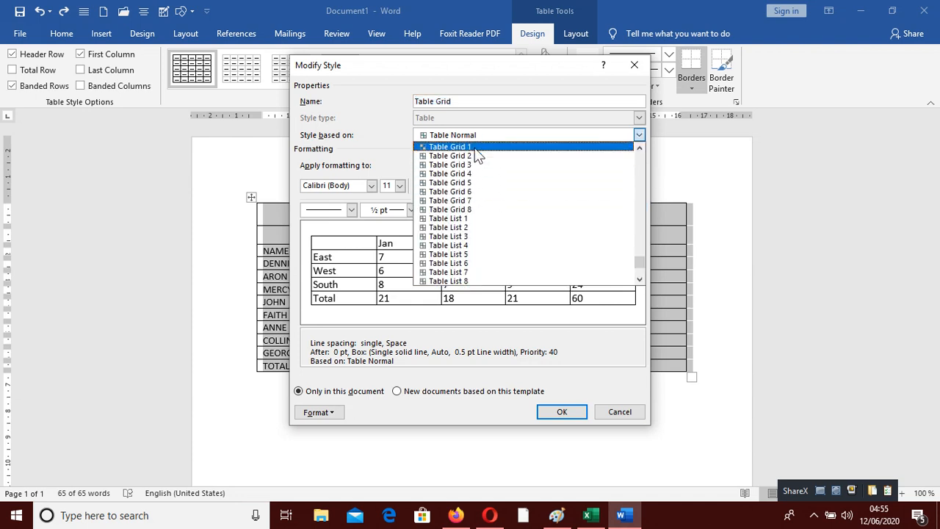
{"action": "left_click", "coordinate": [478, 152]}
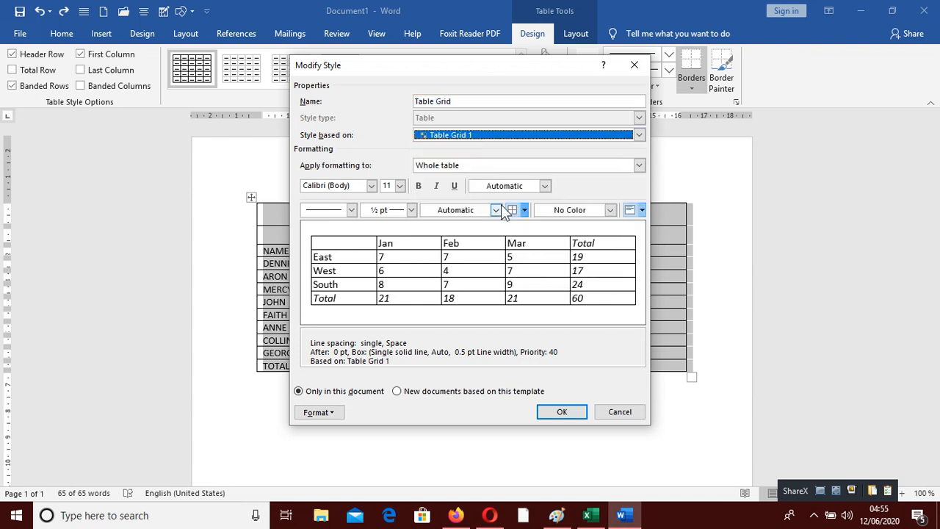
Base the style being modified on Colorful List - Accent 1 and apply it to the table
{"action": "left_click", "coordinate": [503, 136]}
{"action": "scroll", "coordinate": [485, 190], "scroll_direction": "up", "scroll_amount": 2}
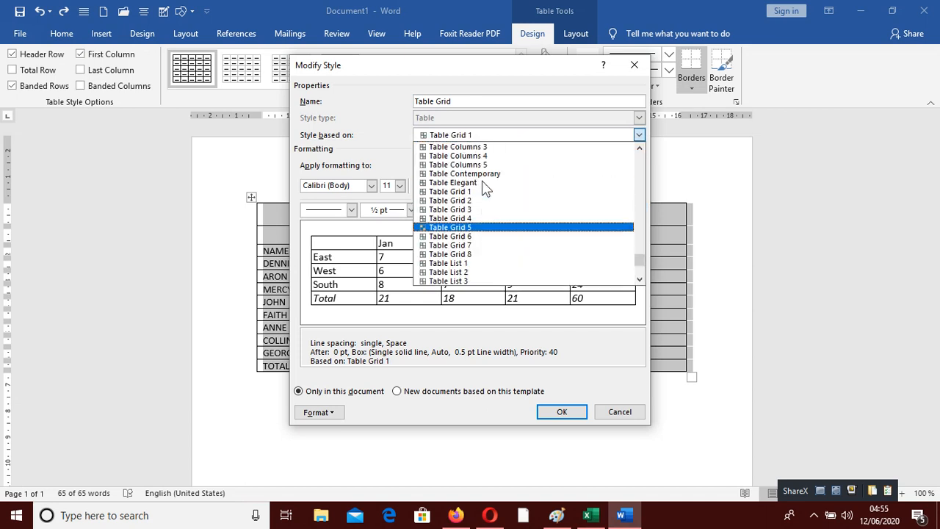
{"action": "scroll", "coordinate": [485, 190], "scroll_direction": "up", "scroll_amount": 7}
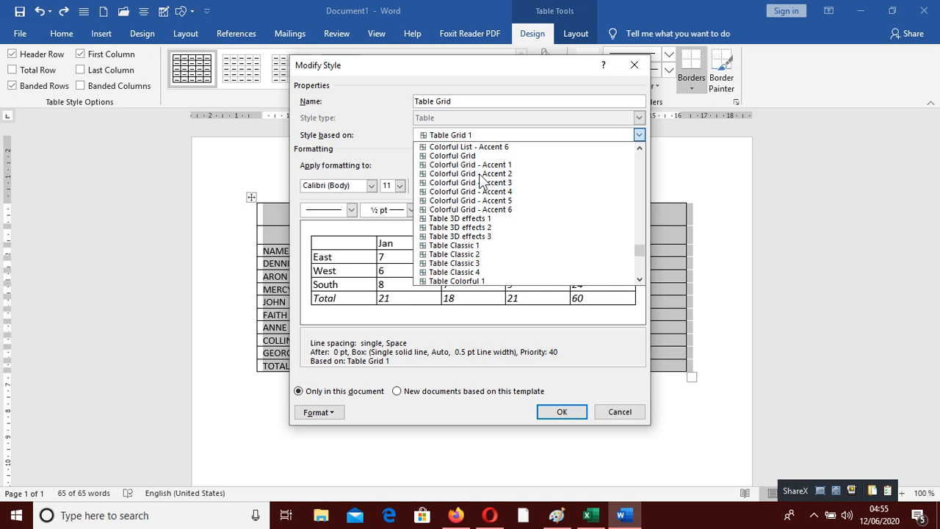
{"action": "scroll", "coordinate": [481, 181], "scroll_direction": "up", "scroll_amount": 5}
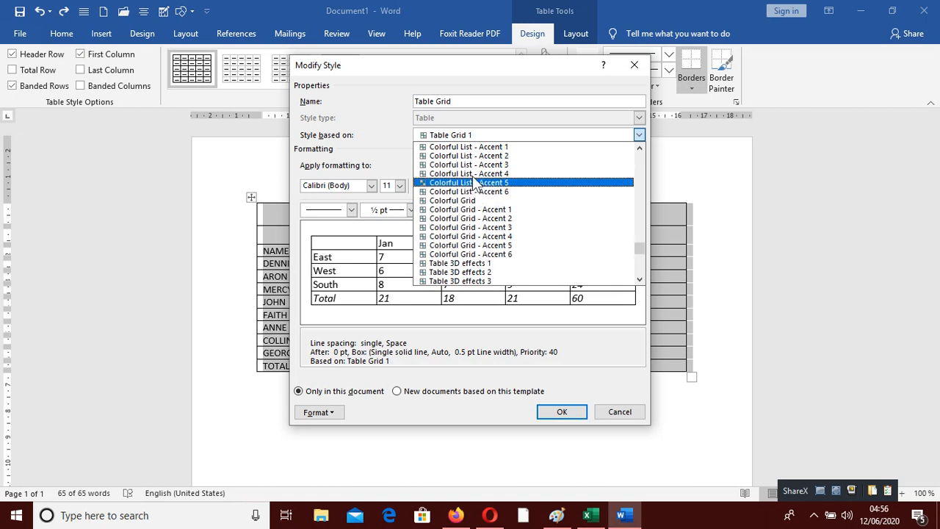
{"action": "scroll", "coordinate": [475, 182], "scroll_direction": "up", "scroll_amount": 1}
{"action": "left_click", "coordinate": [515, 157]}
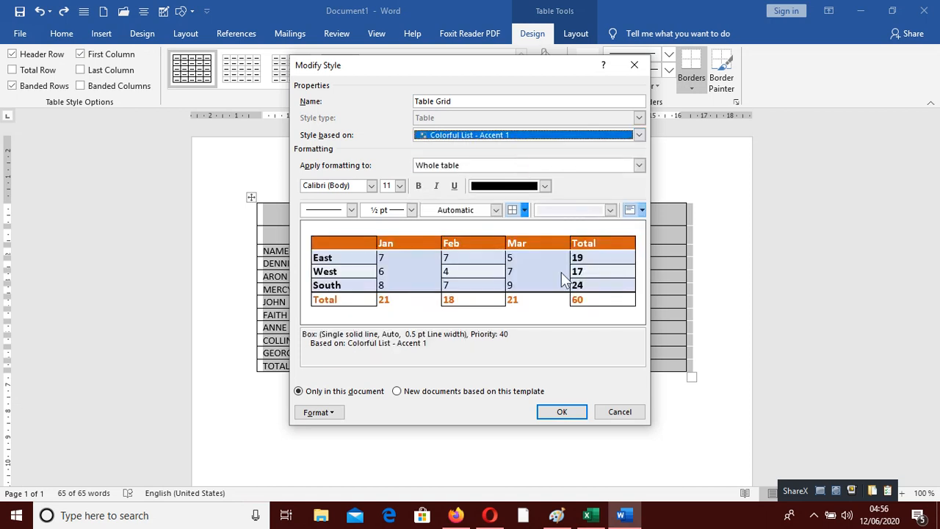
{"action": "left_click", "coordinate": [569, 411]}
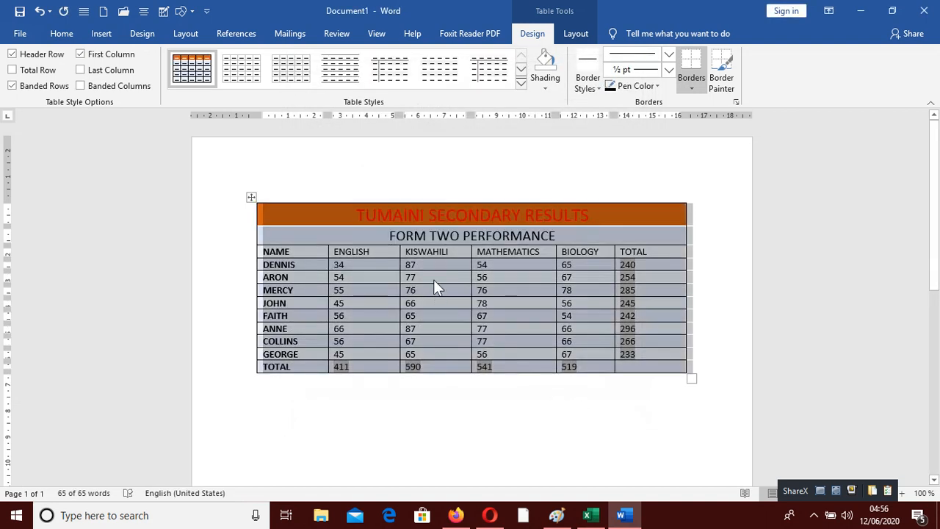
{"action": "left_click", "coordinate": [491, 330]}
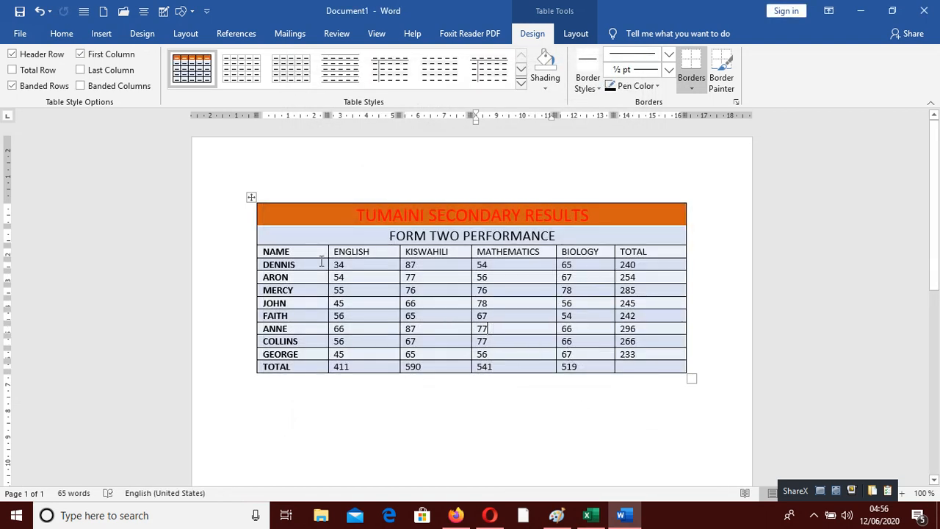
Rotate the column headings from NAME to TOTAL to read downwards and heighten their row to about 3.13 cm
{"action": "left_click", "coordinate": [216, 257]}
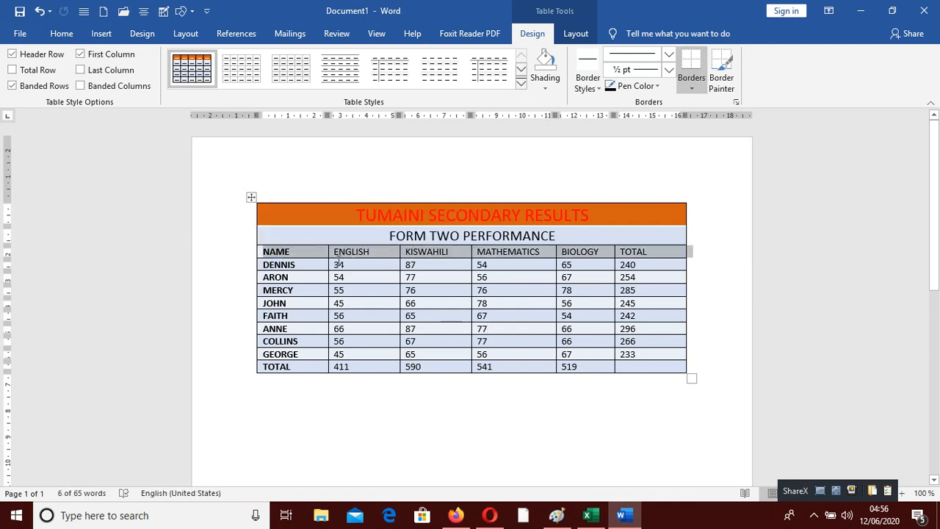
{"action": "left_click", "coordinate": [574, 33]}
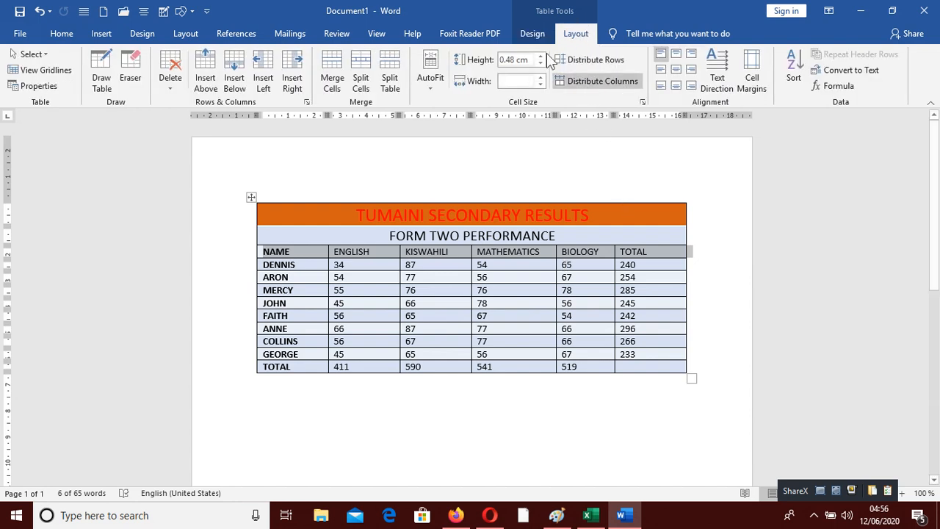
{"action": "left_click", "coordinate": [716, 72]}
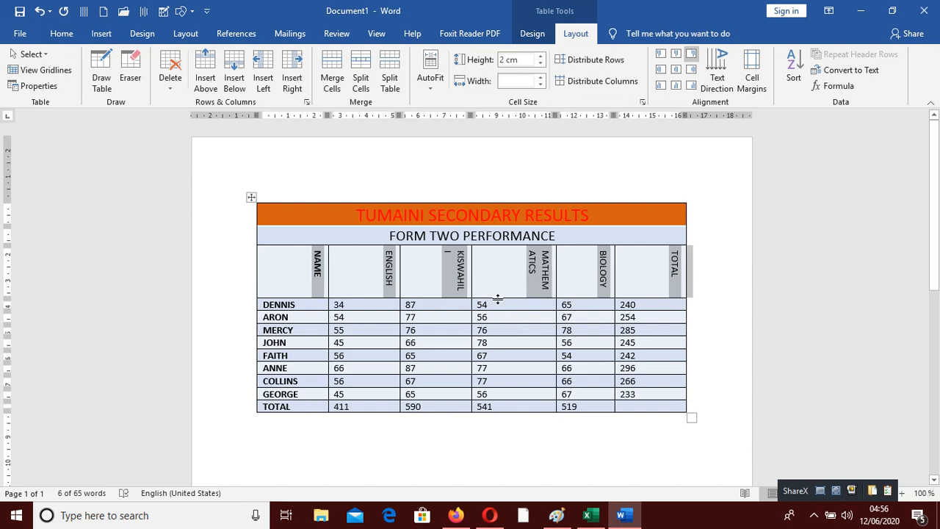
{"action": "left_click_drag", "start_coordinate": [497, 299], "coordinate": [506, 326]}
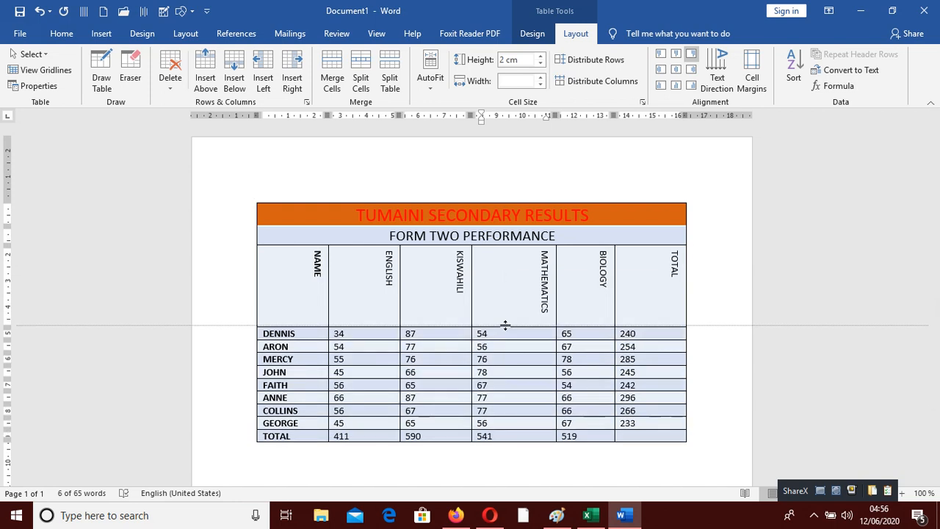
Turn the column headings to read upwards and align them at the bottom center of their cells
{"action": "left_click", "coordinate": [676, 85]}
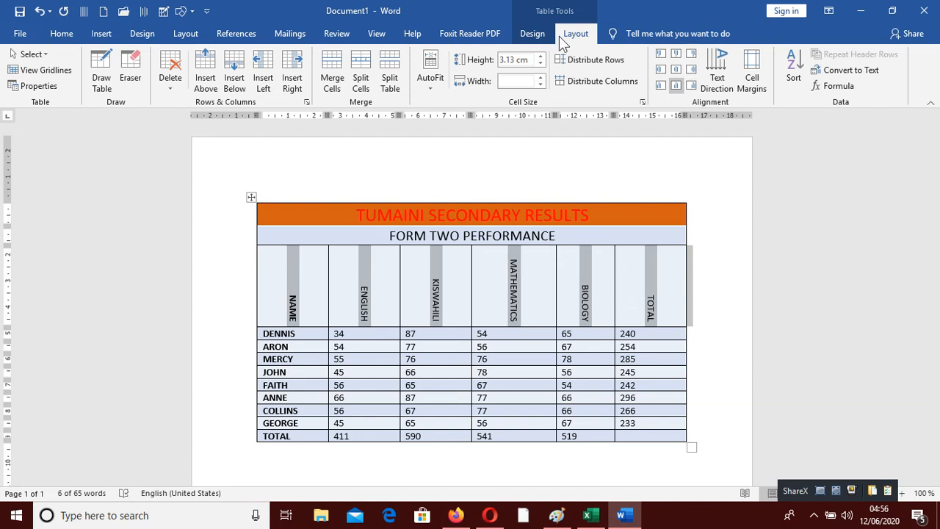
{"action": "left_click", "coordinate": [723, 59]}
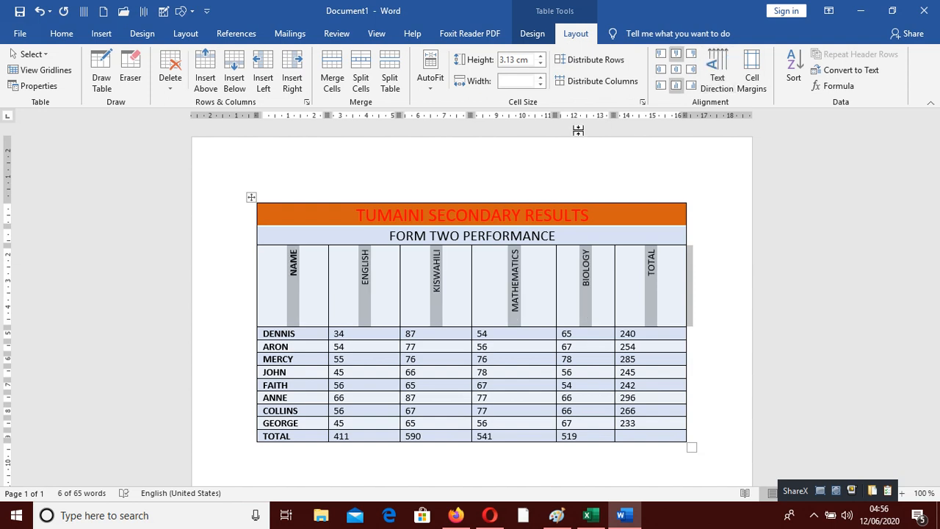
{"action": "left_click", "coordinate": [723, 63]}
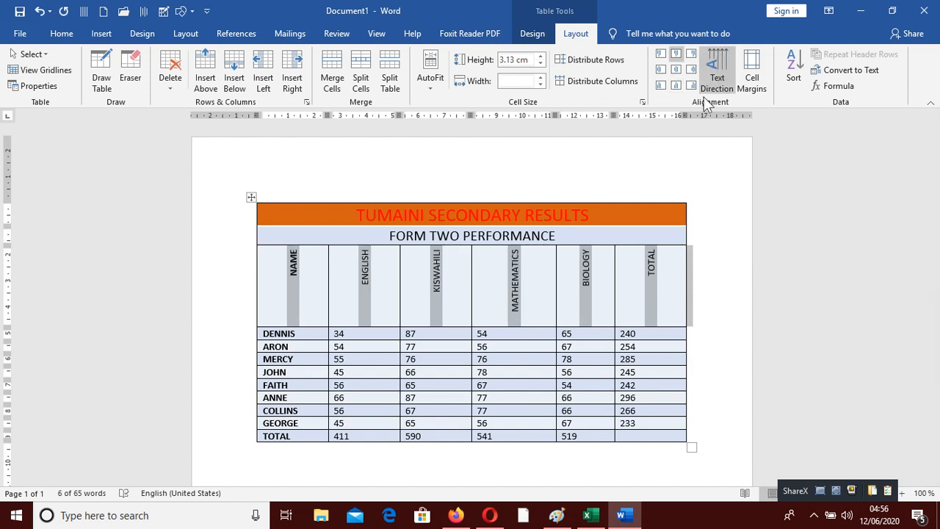
{"action": "left_click", "coordinate": [240, 313]}
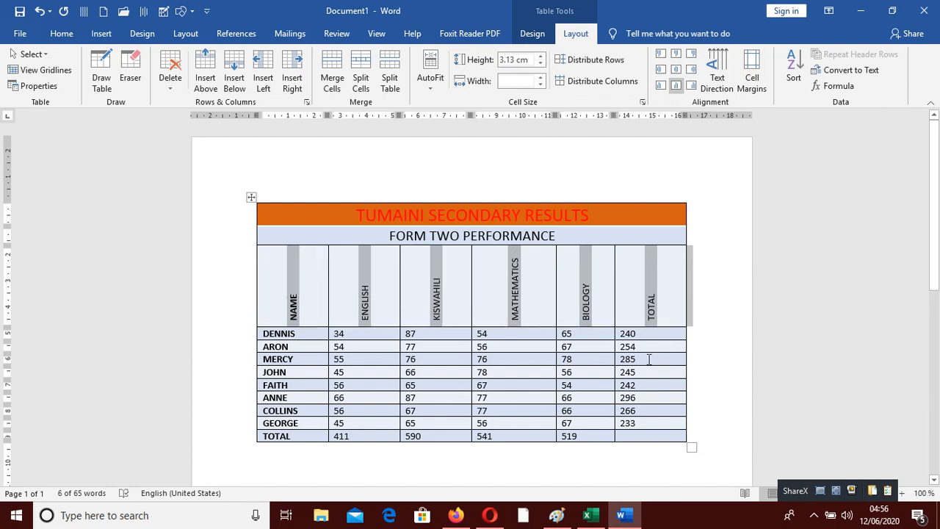
{"action": "left_click", "coordinate": [649, 359]}
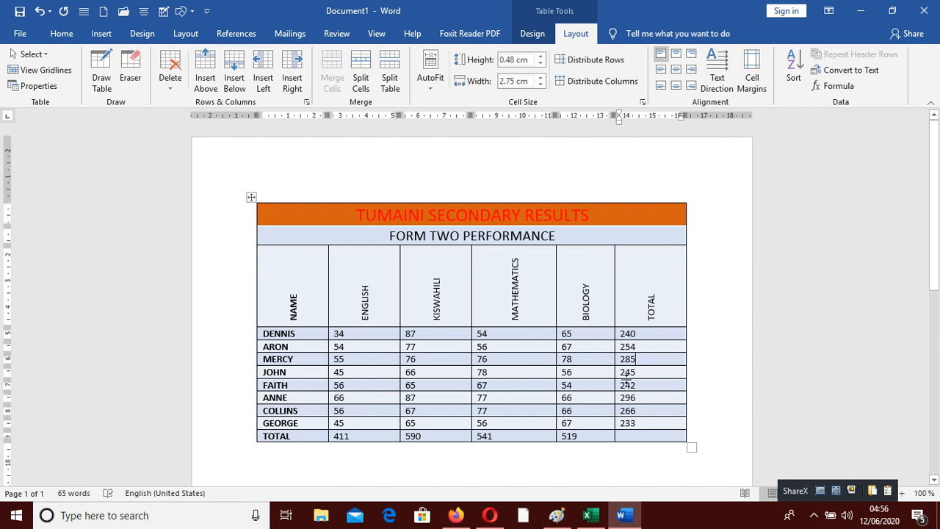
Try 6 pt lines for all borders of the whole table
{"action": "left_click", "coordinate": [251, 197]}
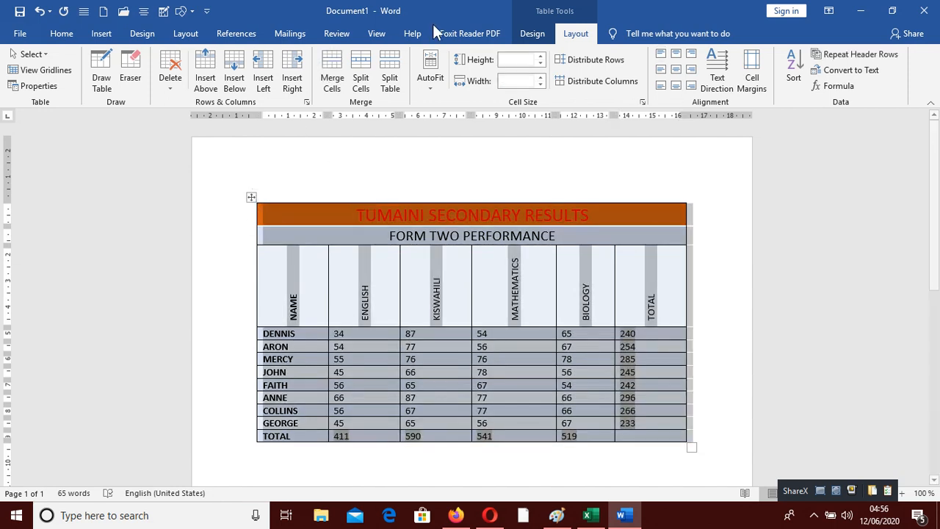
{"action": "left_click", "coordinate": [535, 34]}
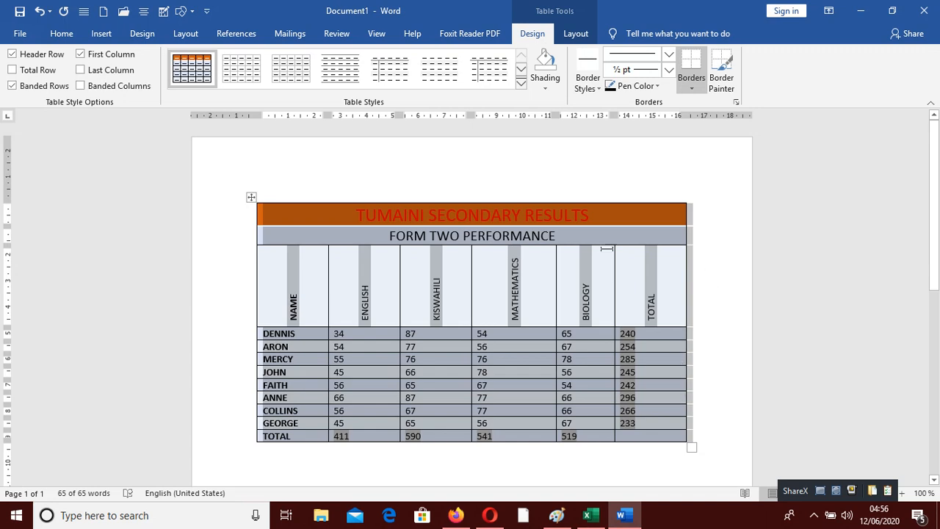
{"action": "left_click", "coordinate": [675, 69]}
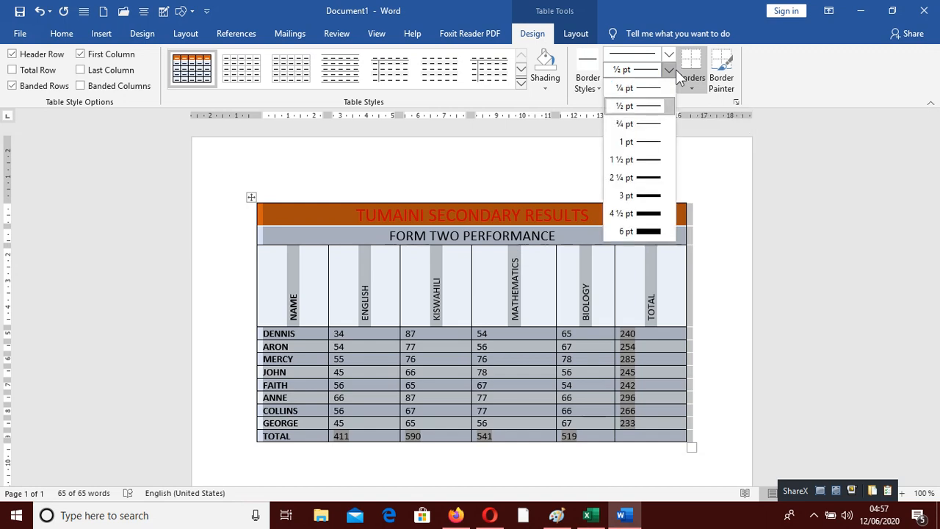
{"action": "left_click", "coordinate": [655, 229]}
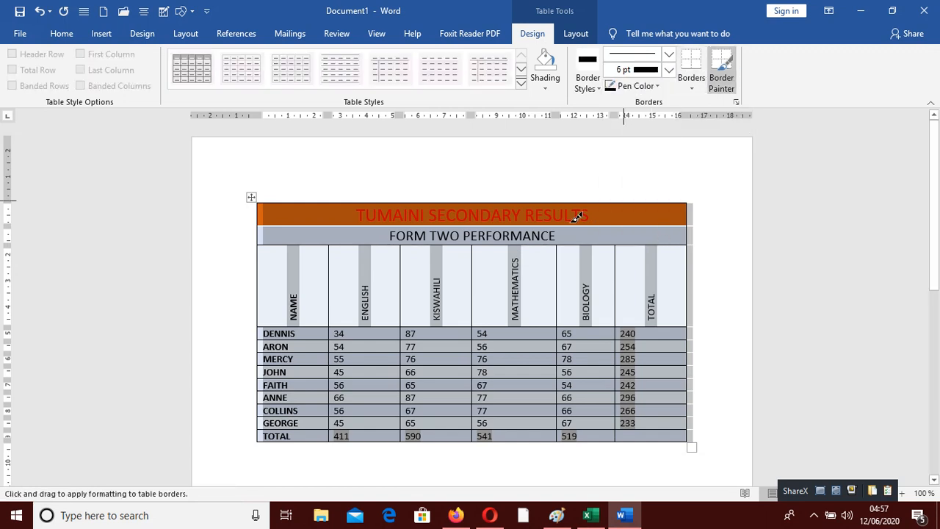
{"action": "left_click", "coordinate": [592, 92]}
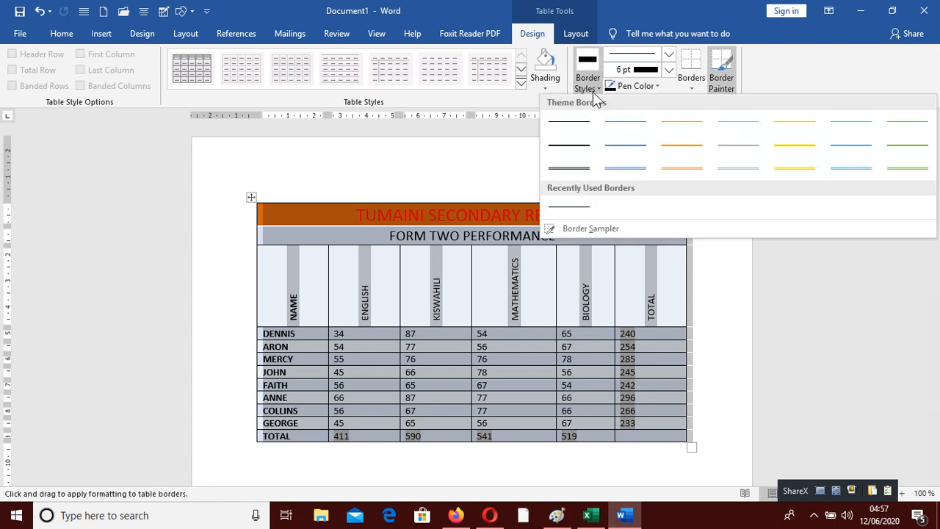
{"action": "left_click", "coordinate": [694, 89]}
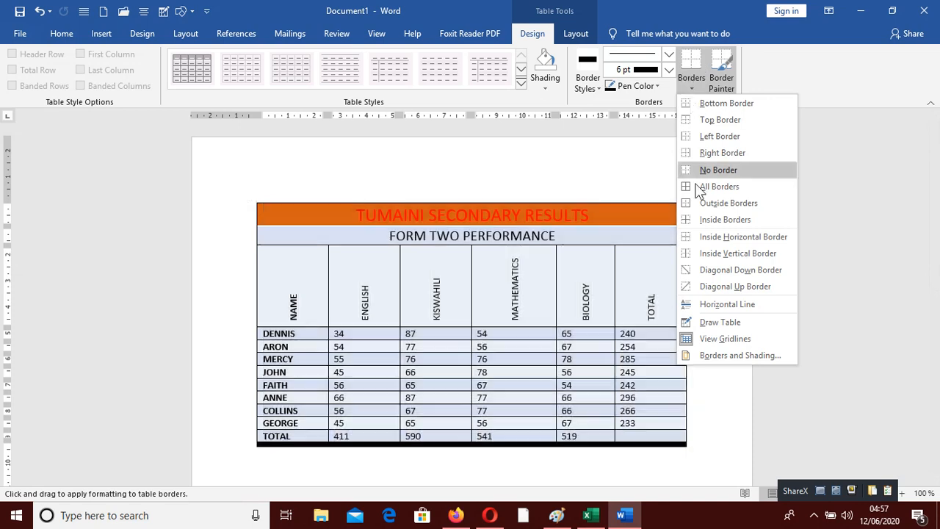
{"action": "left_click", "coordinate": [705, 186]}
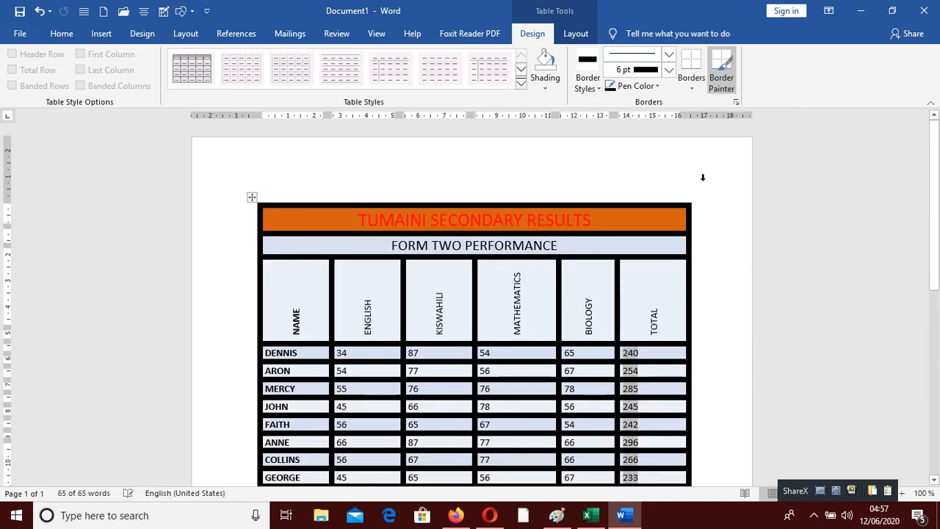
Set all borders of the whole table to a ½ pt line weight
{"action": "left_click", "coordinate": [669, 70]}
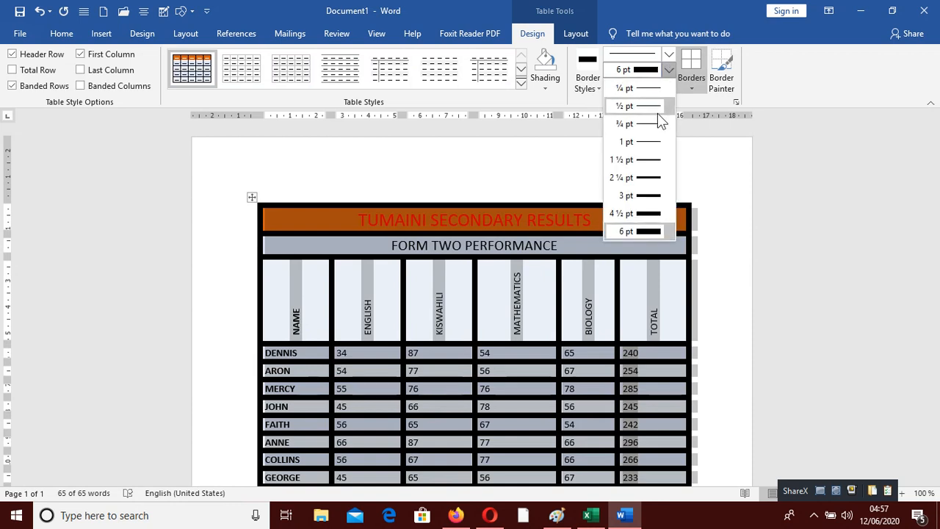
{"action": "left_click", "coordinate": [657, 112]}
{"action": "left_click", "coordinate": [700, 77]}
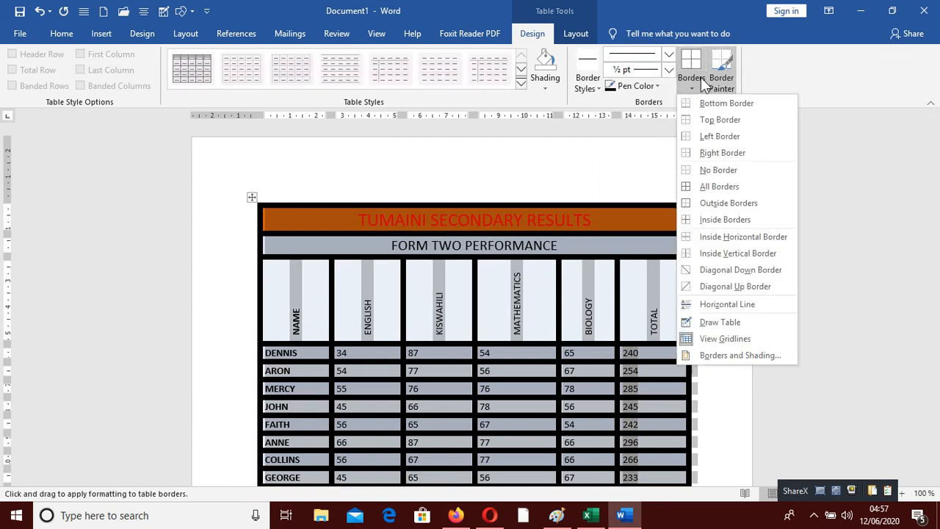
{"action": "left_click", "coordinate": [709, 187]}
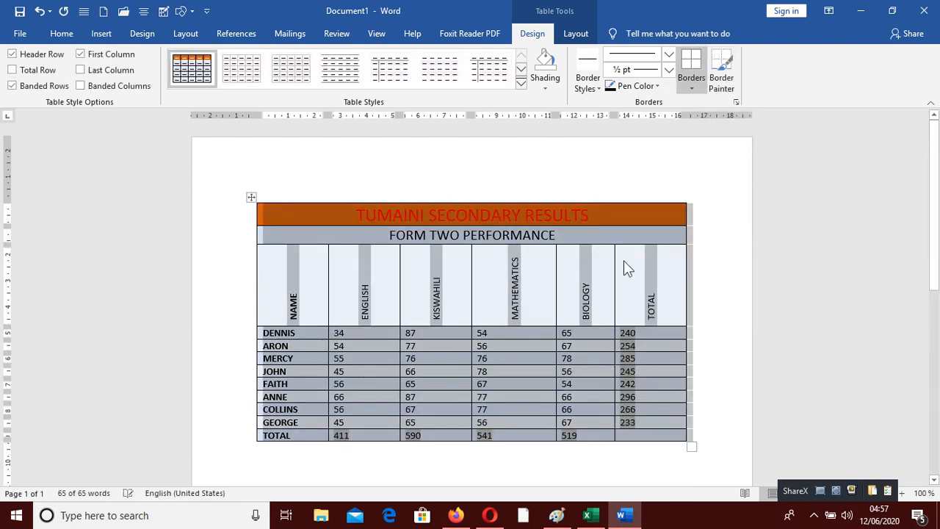
Recolour all borders of the whole table red, with a ½ pt line weight
{"action": "left_click", "coordinate": [651, 87]}
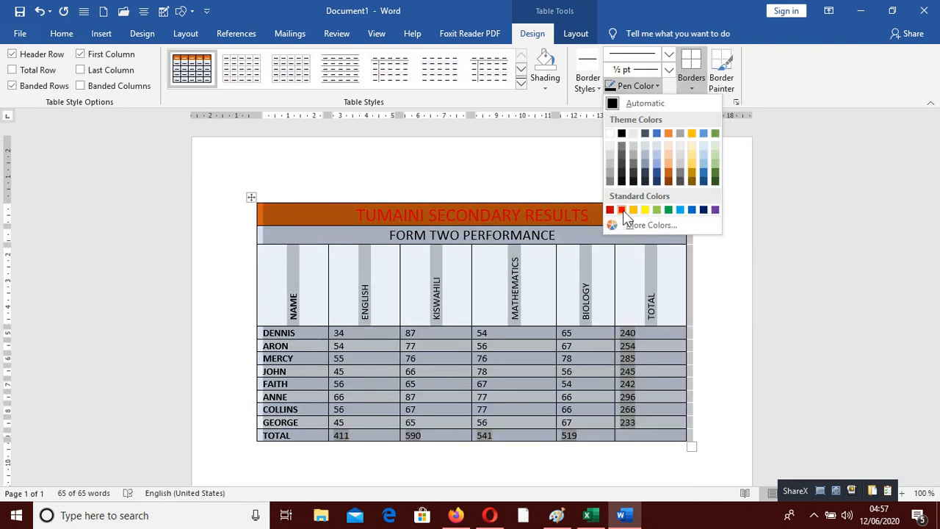
{"action": "left_click", "coordinate": [622, 210]}
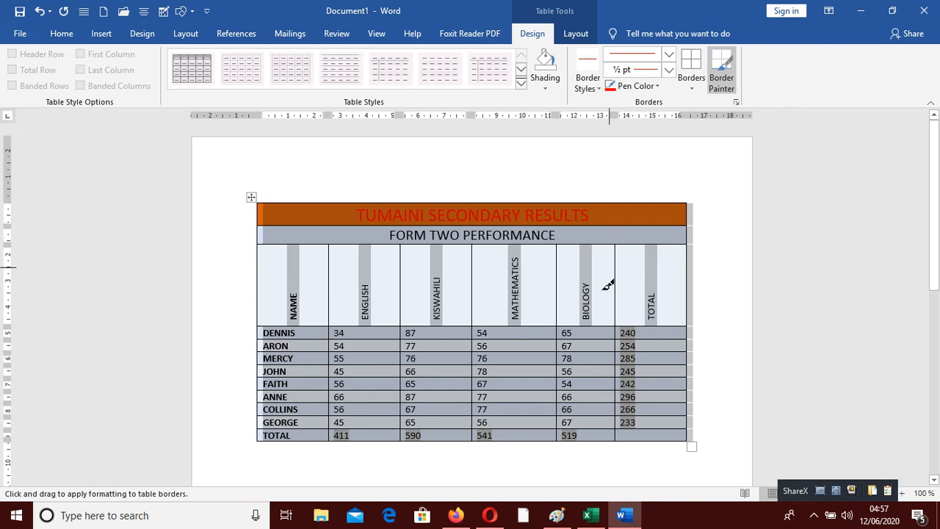
{"action": "left_click", "coordinate": [696, 84]}
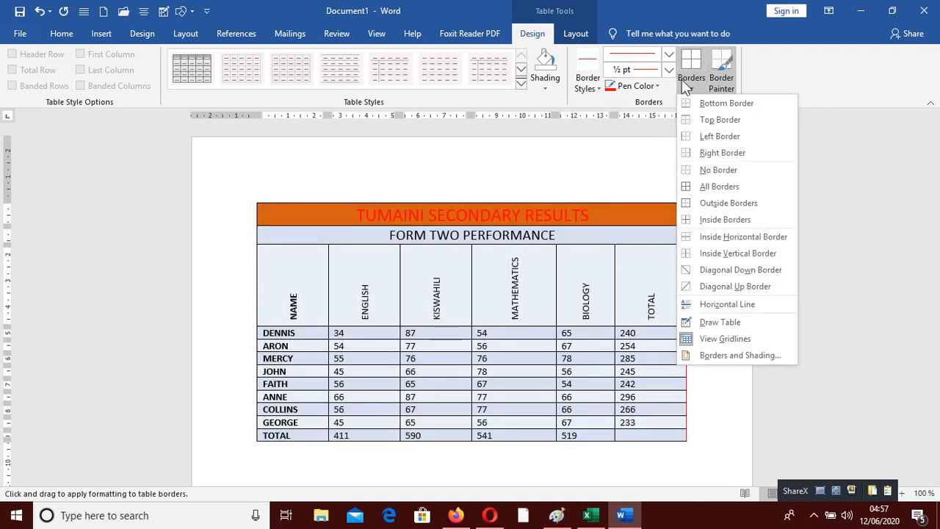
{"action": "left_click", "coordinate": [722, 188]}
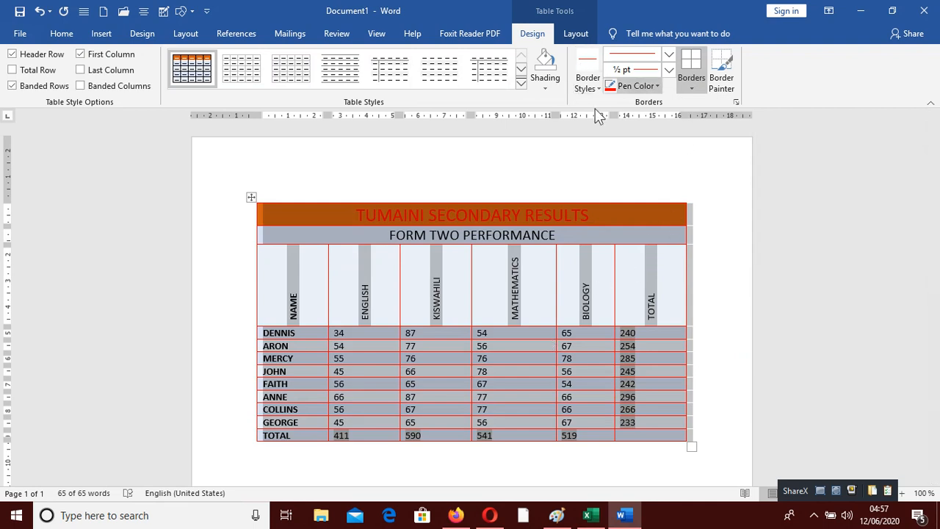
{"action": "left_click", "coordinate": [540, 363]}
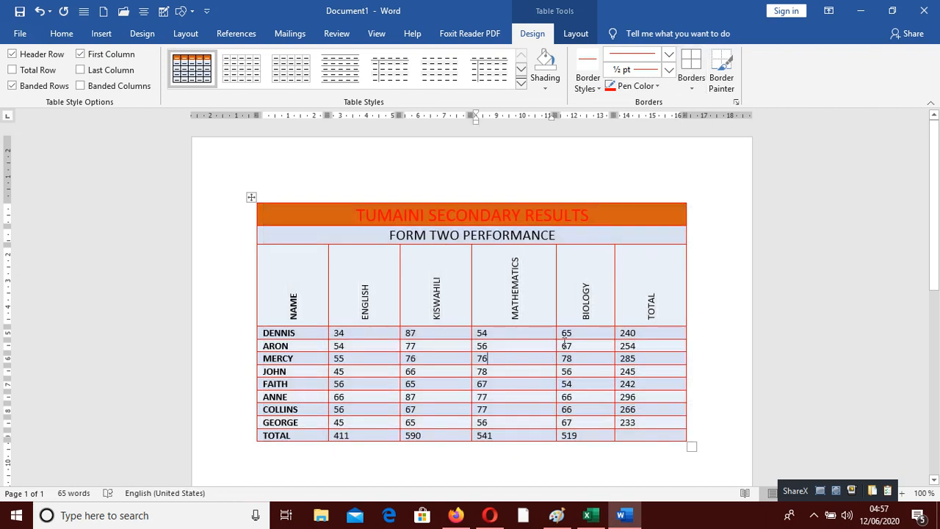